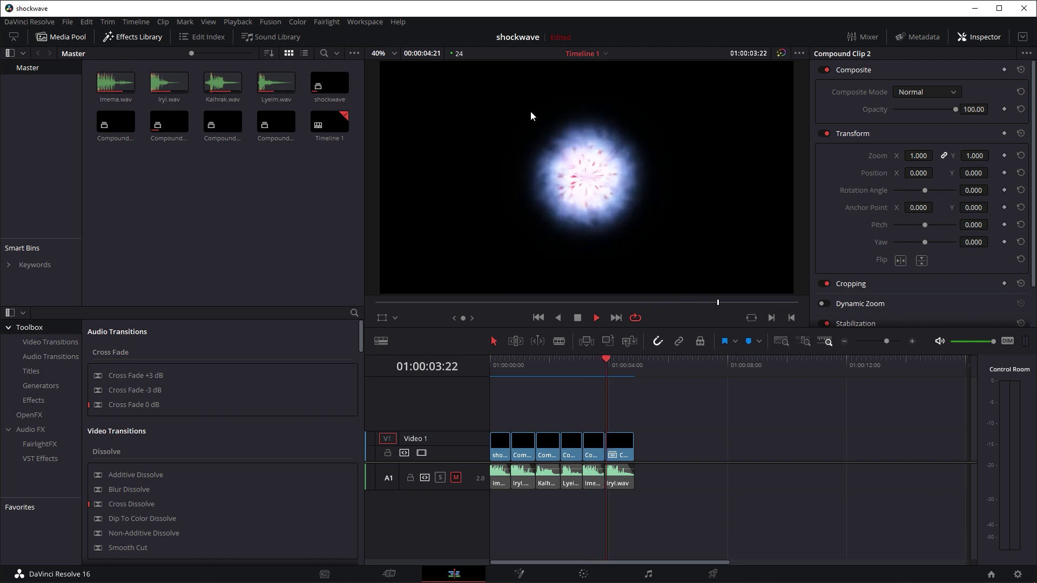
Search the effects for "adjust" and place an Adjustment Clip on the Video 1 track, after the existing clips.
{"action": "key", "text": "space"}
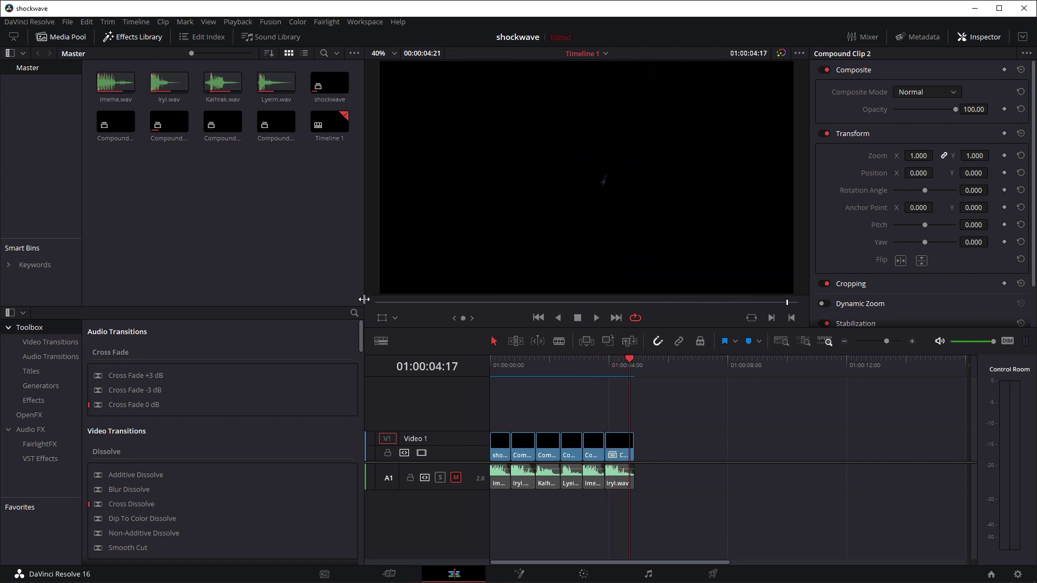
{"action": "left_click", "coordinate": [354, 314]}
{"action": "type", "text": "adjust"}
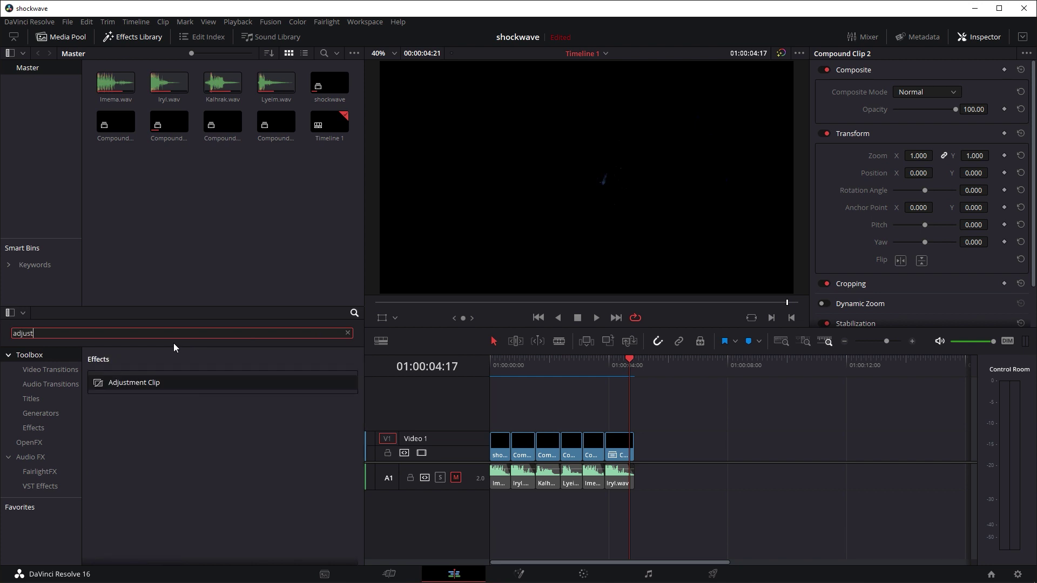
{"action": "left_click_drag", "start_coordinate": [119, 384], "coordinate": [675, 442]}
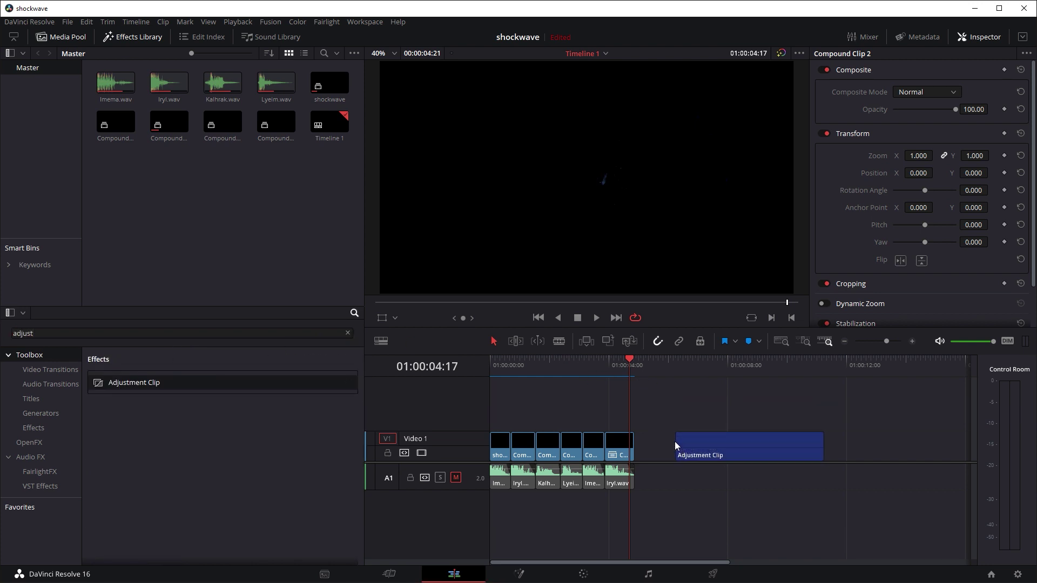
Convert the adjustment clip into a new compound clip, keeping the suggested name and start timecode.
{"action": "right_click", "coordinate": [708, 440]}
{"action": "left_click", "coordinate": [727, 252]}
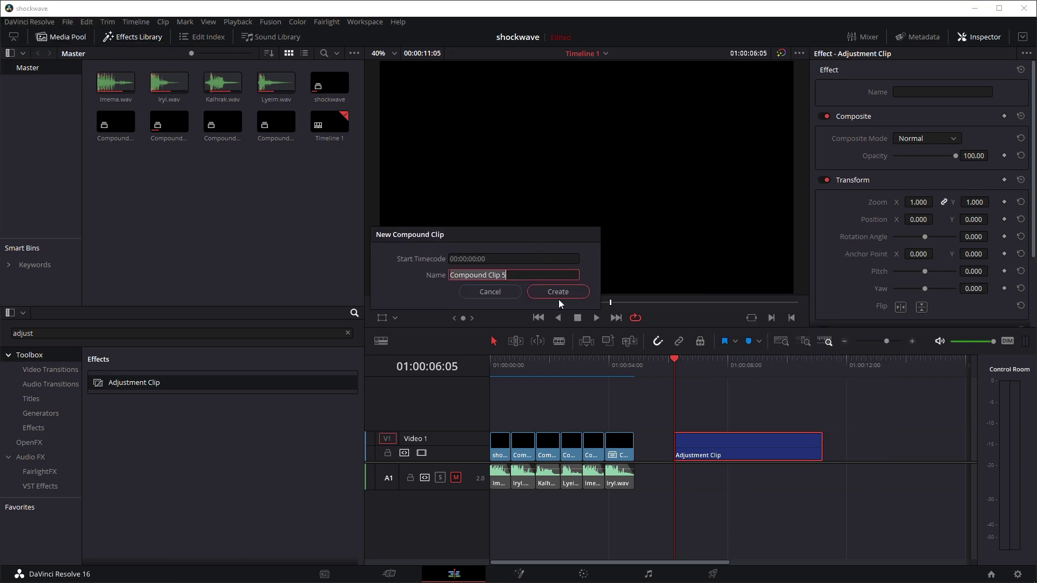
{"action": "left_click", "coordinate": [553, 294]}
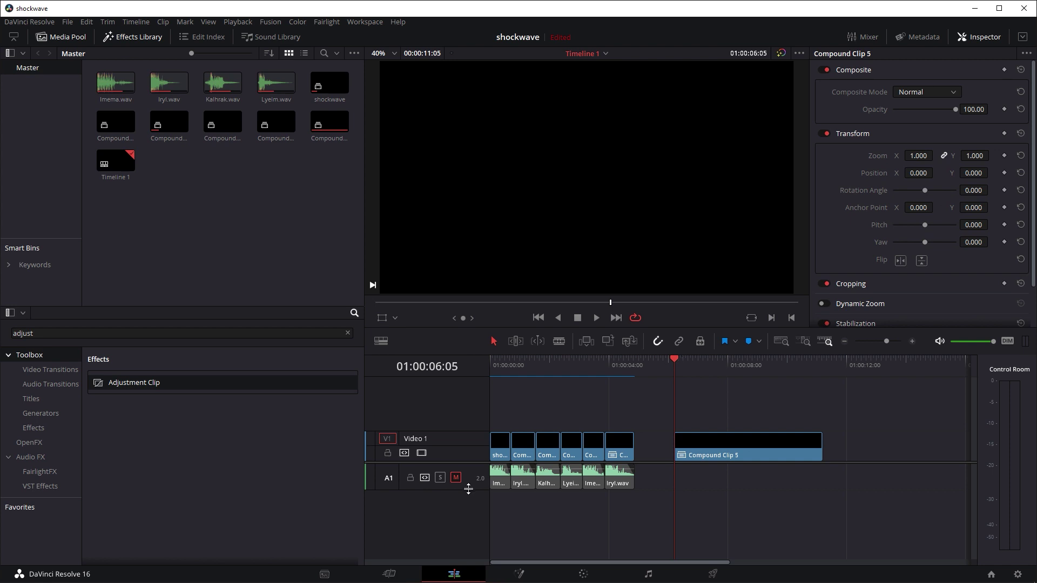
Open the new compound clip in Fusion and delete its MediaIn1 node.
{"action": "left_click", "coordinate": [517, 574]}
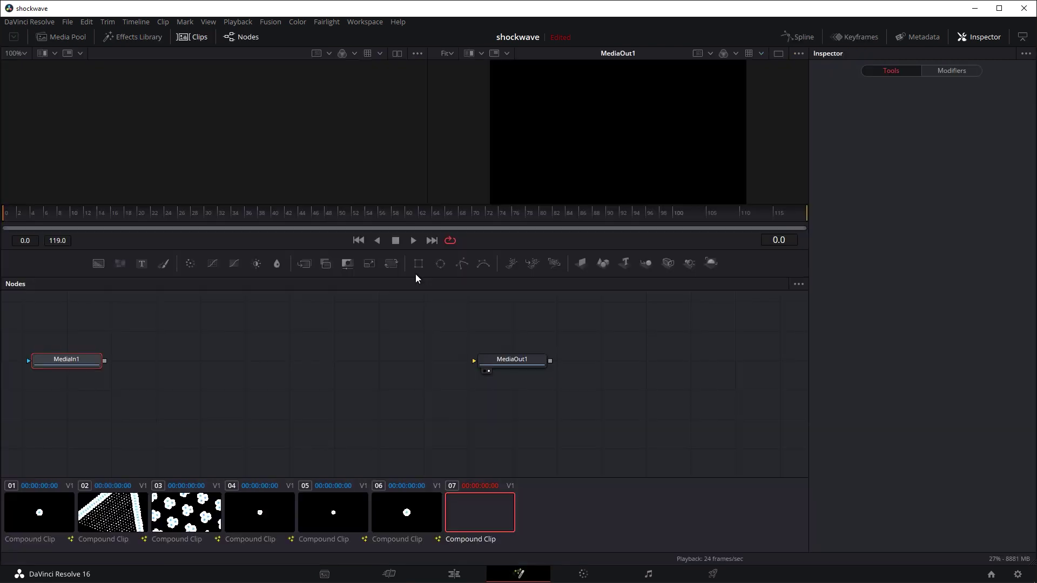
{"action": "left_click_drag", "start_coordinate": [85, 361], "coordinate": [192, 363]}
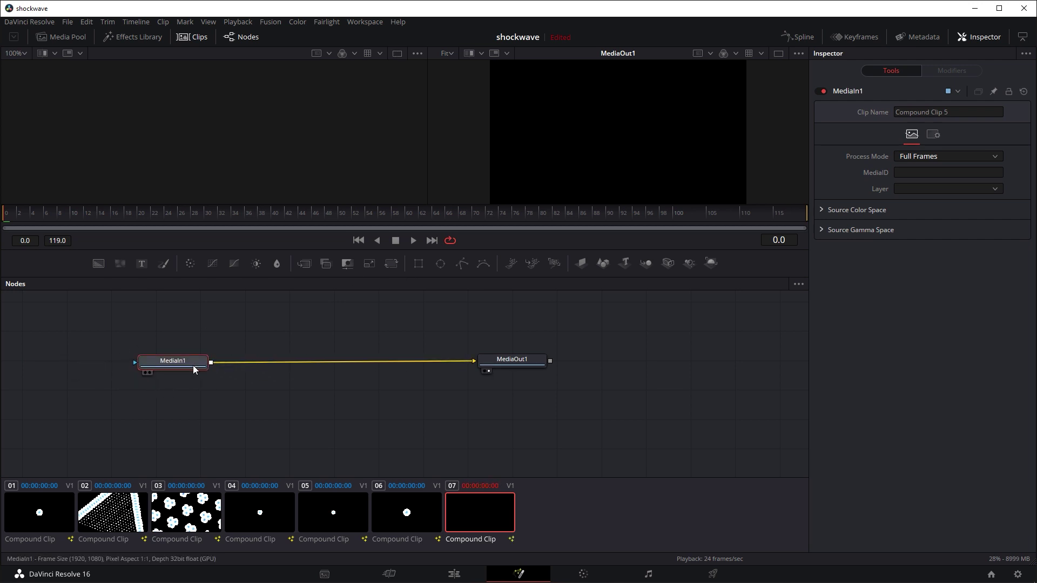
{"action": "key", "text": "Delete"}
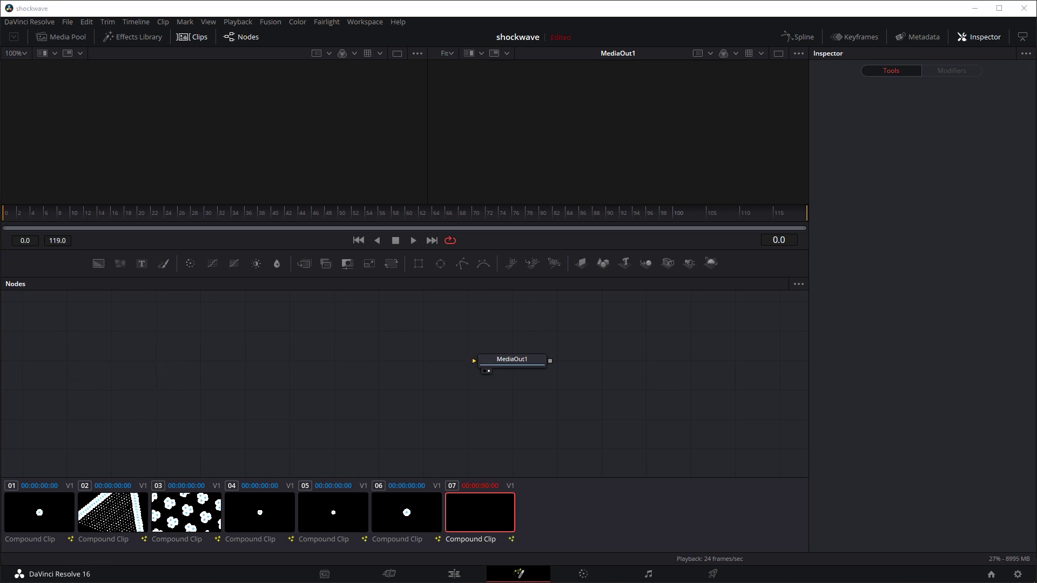
Bring thaiphotos free shockwave.setting from File Explorer into the node graph and connect its node to MediaOut1.
{"action": "key", "text": "alt+Tab"}
{"action": "left_click_drag", "start_coordinate": [209, 127], "coordinate": [287, 147]}
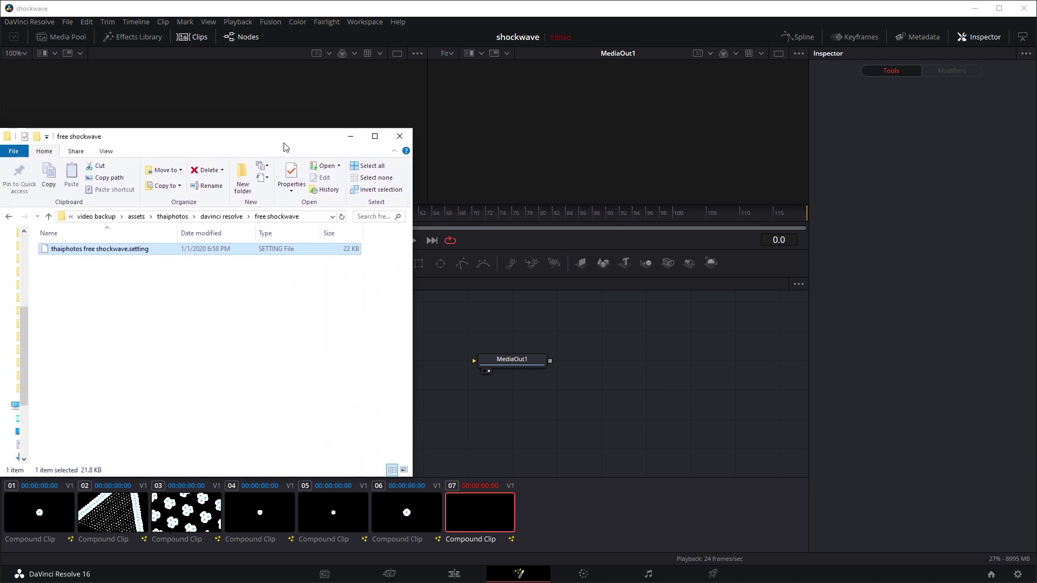
{"action": "left_click_drag", "start_coordinate": [218, 147], "coordinate": [192, 142]}
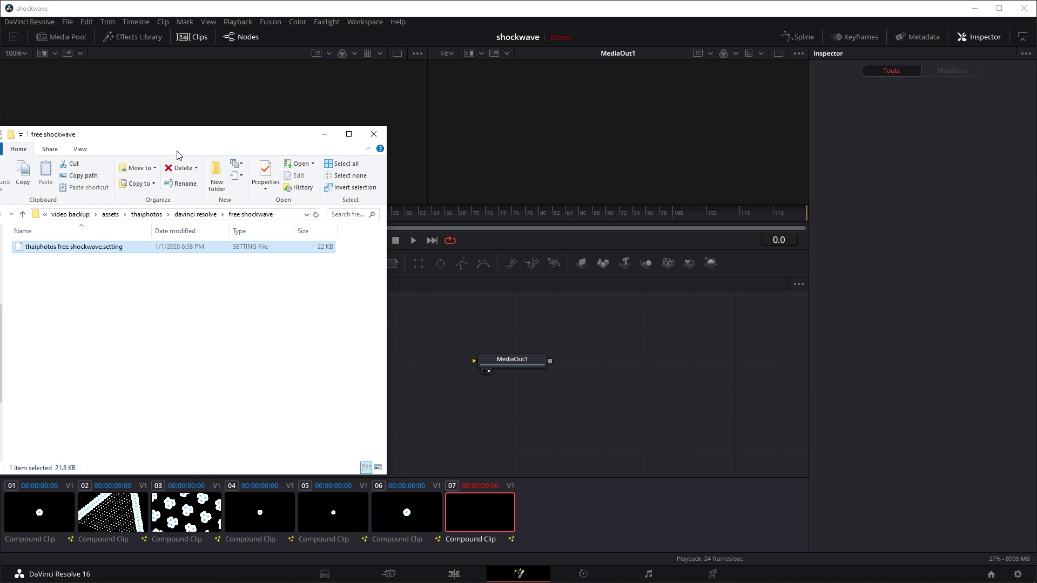
{"action": "left_click_drag", "start_coordinate": [86, 249], "coordinate": [430, 362]}
{"action": "left_click_drag", "start_coordinate": [262, 135], "coordinate": [160, 137]}
{"action": "left_click", "coordinate": [222, 136]}
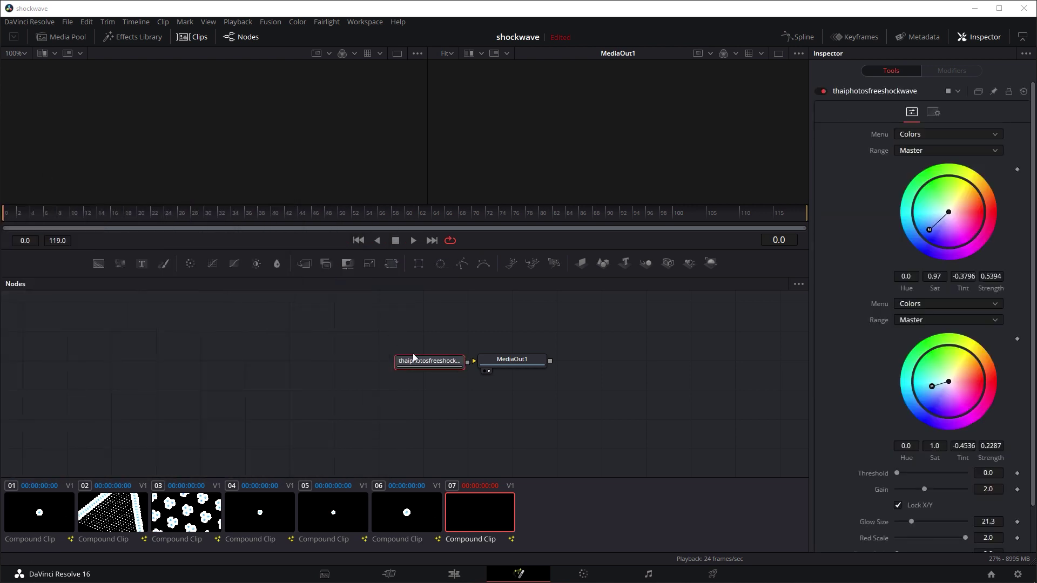
{"action": "left_click_drag", "start_coordinate": [408, 363], "coordinate": [484, 366]}
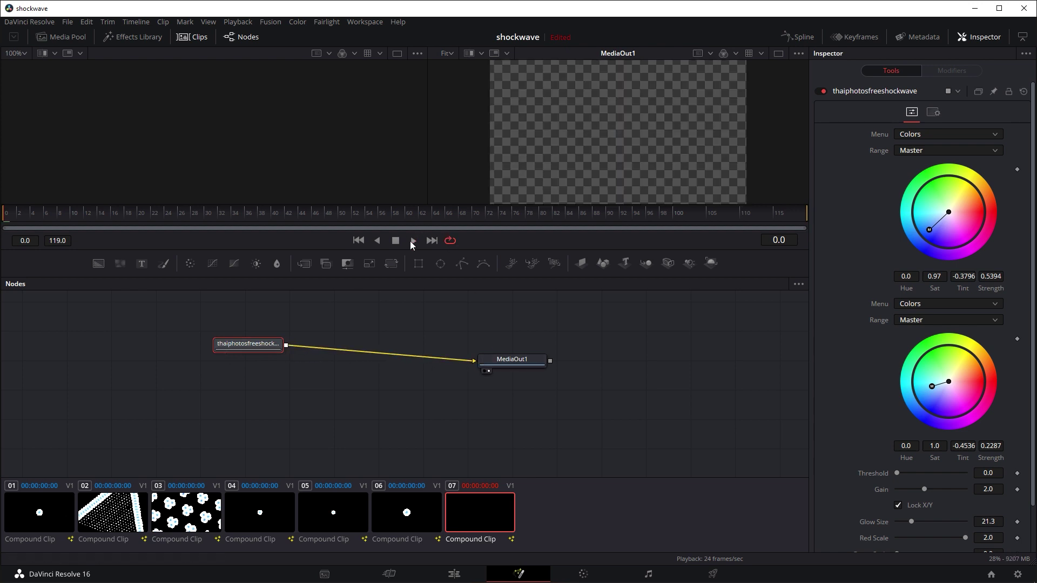
Play the shockwave animation from the start and move the playhead to frame 4 to inspect the ring.
{"action": "left_click", "coordinate": [411, 241]}
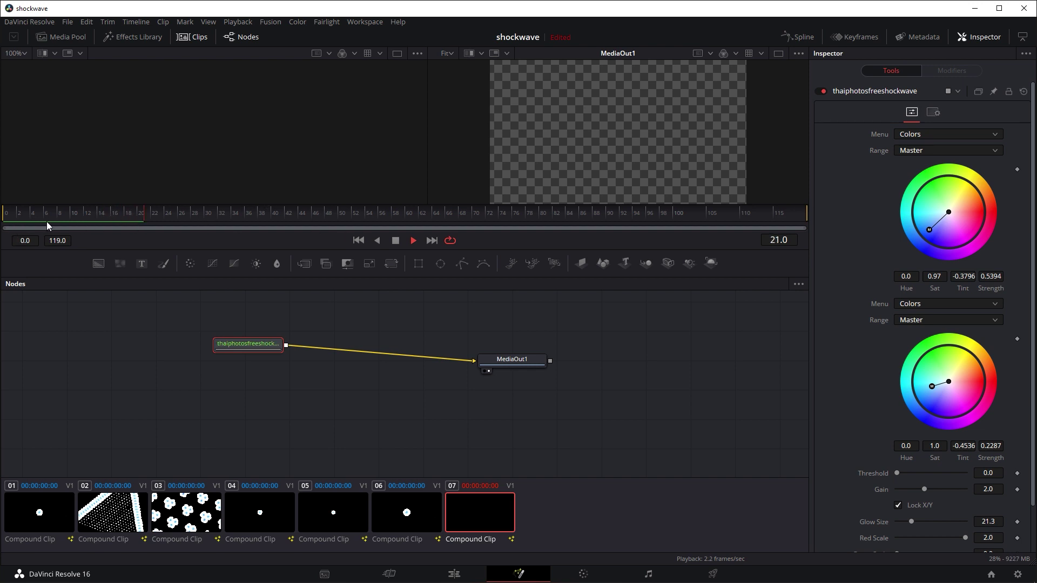
{"action": "left_click", "coordinate": [357, 243]}
{"action": "left_click", "coordinate": [356, 242]}
{"action": "left_click", "coordinate": [356, 241]}
{"action": "left_click", "coordinate": [358, 241]}
{"action": "left_click", "coordinate": [78, 212]}
{"action": "left_click_drag", "start_coordinate": [70, 214], "coordinate": [34, 221]}
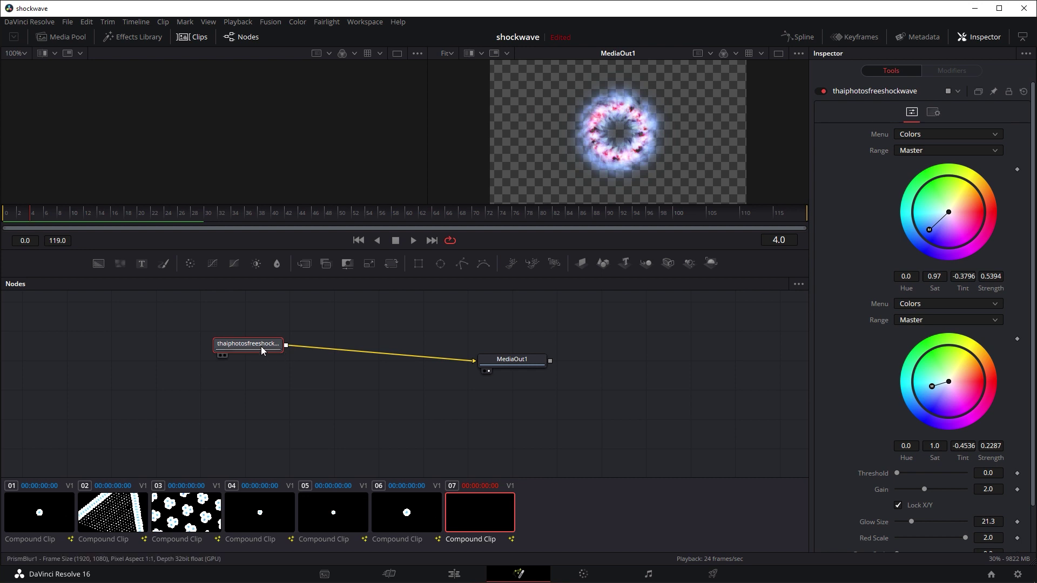
Shift the shockwave's first colour wheel to yellow (tint -0.8443, strength 0.7172) and the second to tint -0.2210, strength 0.5785.
{"action": "left_click", "coordinate": [980, 40]}
{"action": "left_click", "coordinate": [979, 41]}
{"action": "left_click_drag", "start_coordinate": [930, 238], "coordinate": [965, 186]}
{"action": "left_click_drag", "start_coordinate": [930, 389], "coordinate": [953, 409]}
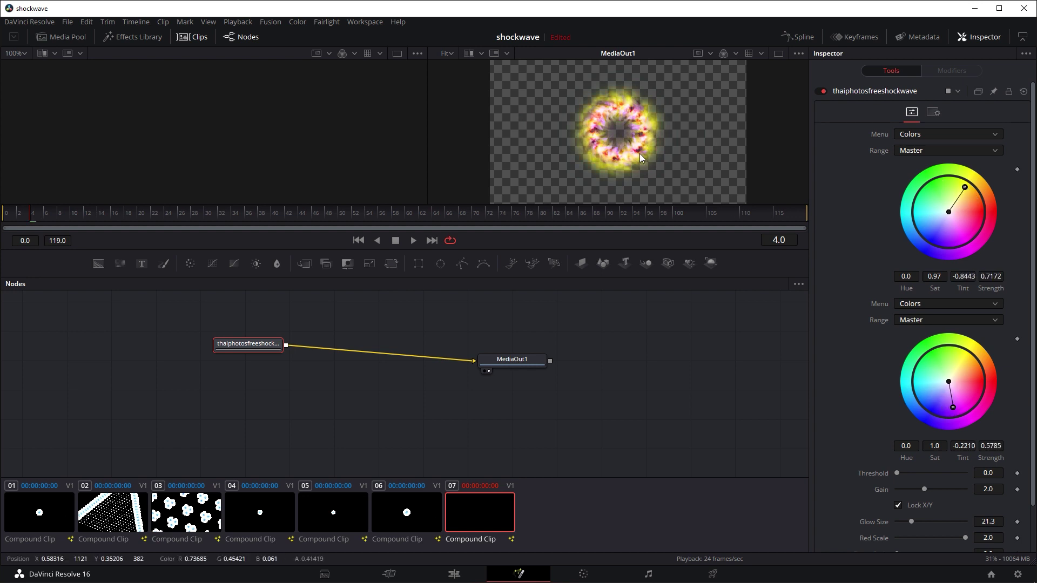
Set the shockwave's Glow Size to 26.0, Red Scale to 0.0 and Green Scale to 2.0.
{"action": "scroll", "coordinate": [848, 338], "scroll_direction": "down", "scroll_amount": 1}
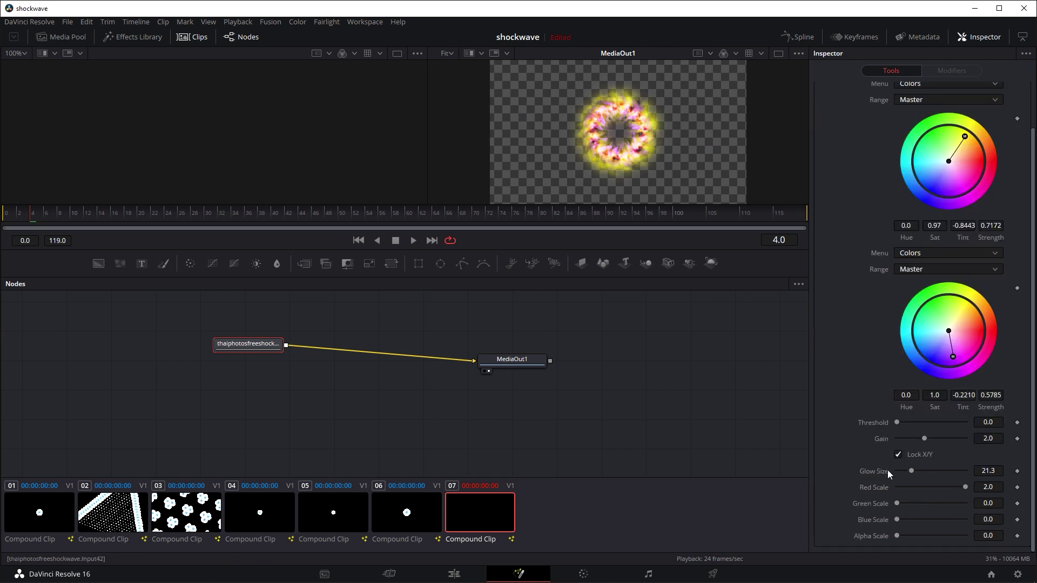
{"action": "left_click_drag", "start_coordinate": [912, 470], "coordinate": [981, 503]}
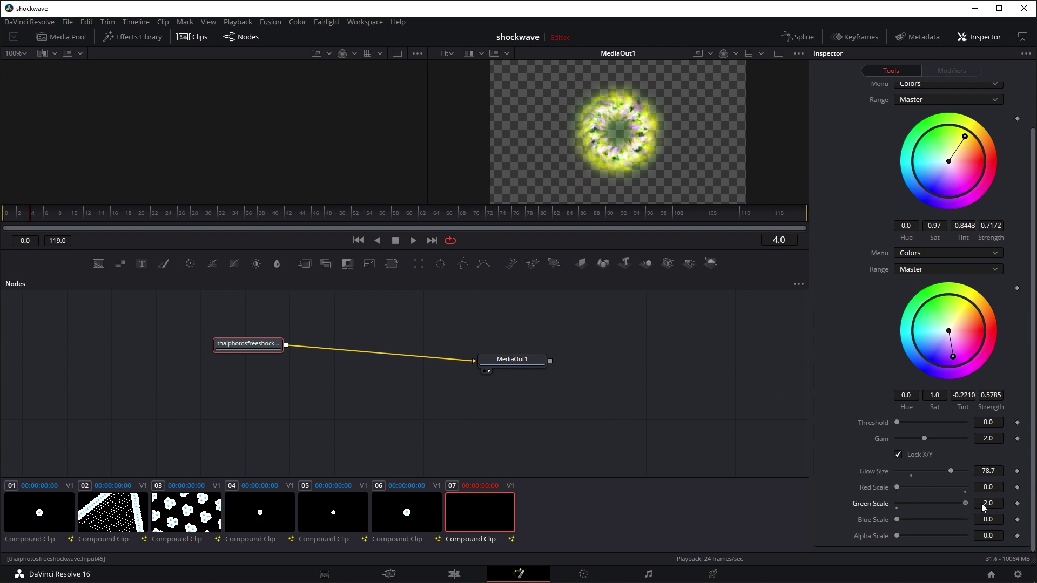
{"action": "left_click_drag", "start_coordinate": [953, 471], "coordinate": [917, 468]}
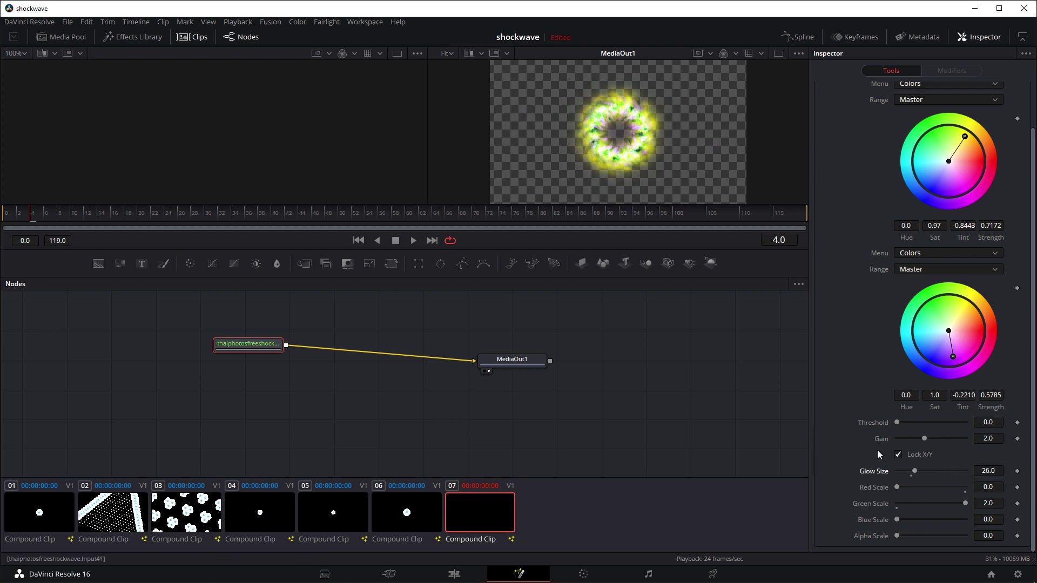
Play the recoloured shockwave repeatedly from the first frame to review the animation.
{"action": "left_click", "coordinate": [414, 240]}
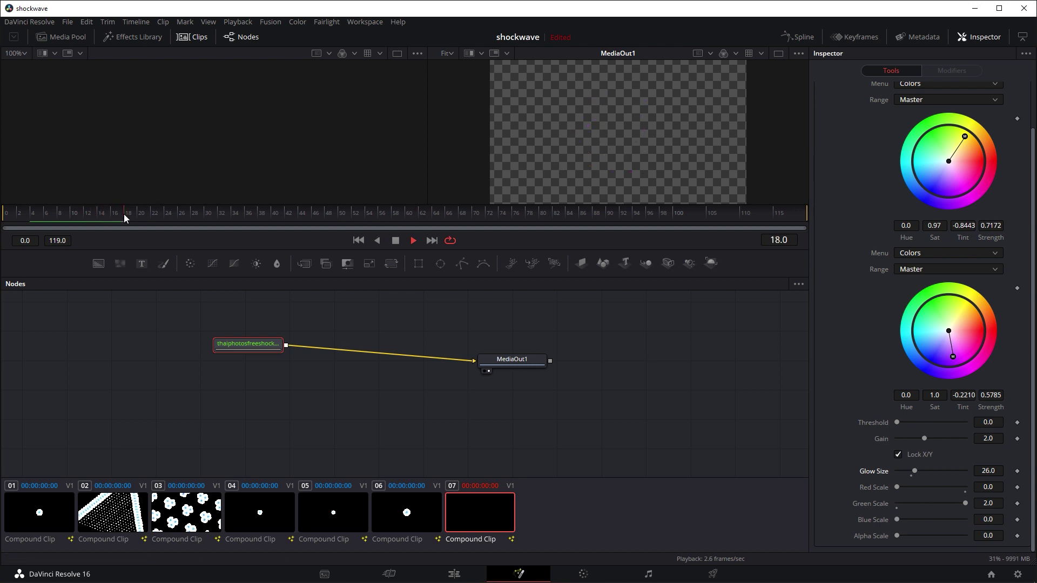
{"action": "left_click", "coordinate": [360, 241]}
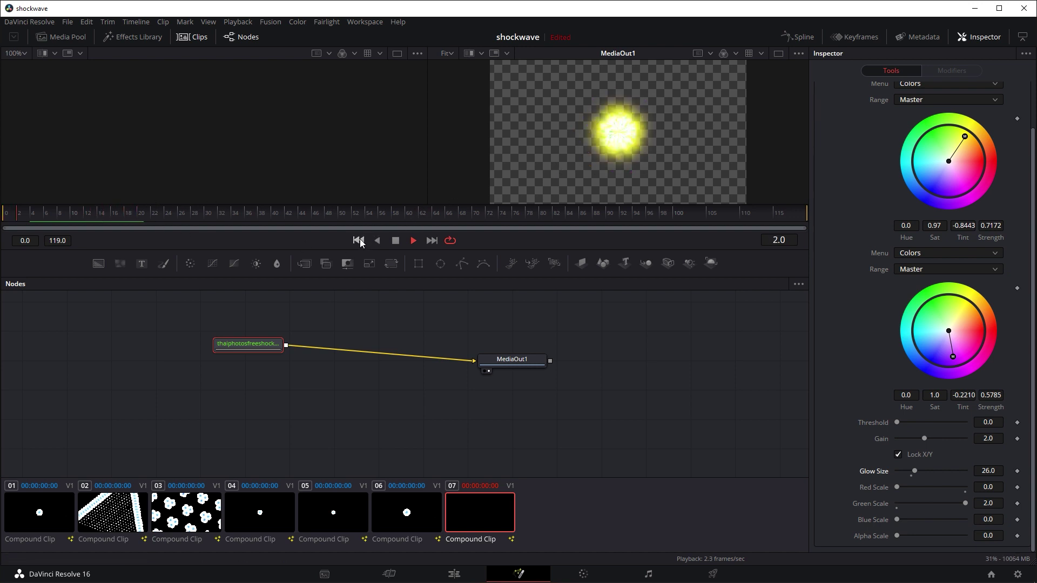
{"action": "left_click", "coordinate": [359, 240]}
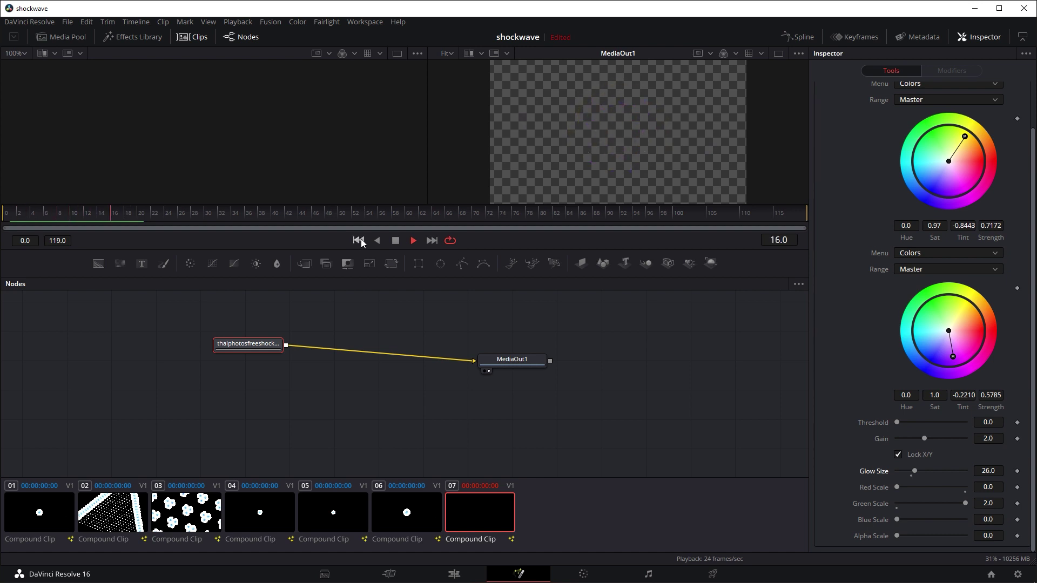
{"action": "left_click", "coordinate": [359, 241]}
{"action": "left_click", "coordinate": [358, 241]}
{"action": "left_click", "coordinate": [360, 241]}
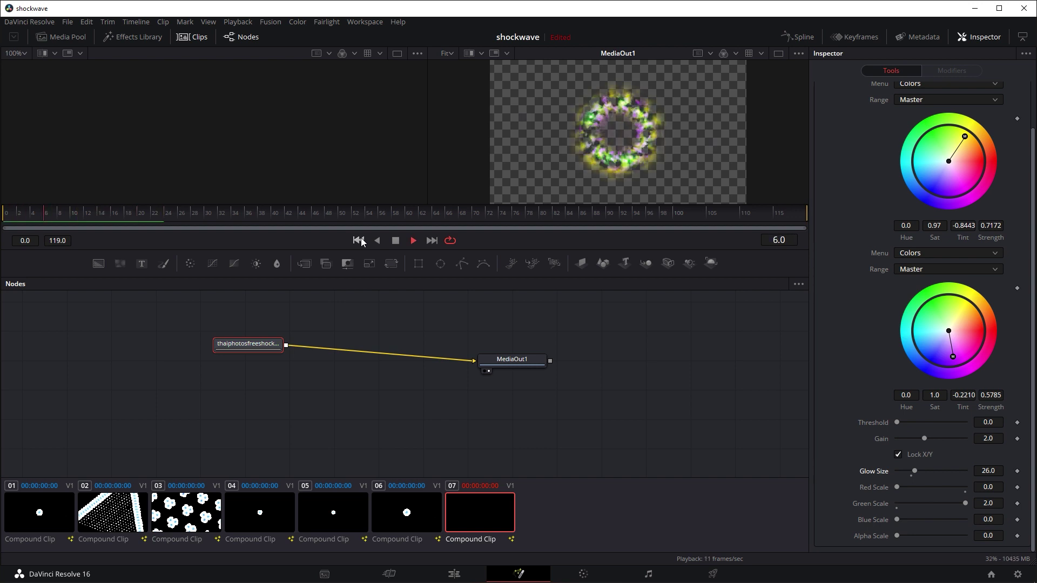
Play the shockwave in its original colours and move the playhead to frame 3.
{"action": "left_click_drag", "start_coordinate": [70, 241], "coordinate": [19, 239]}
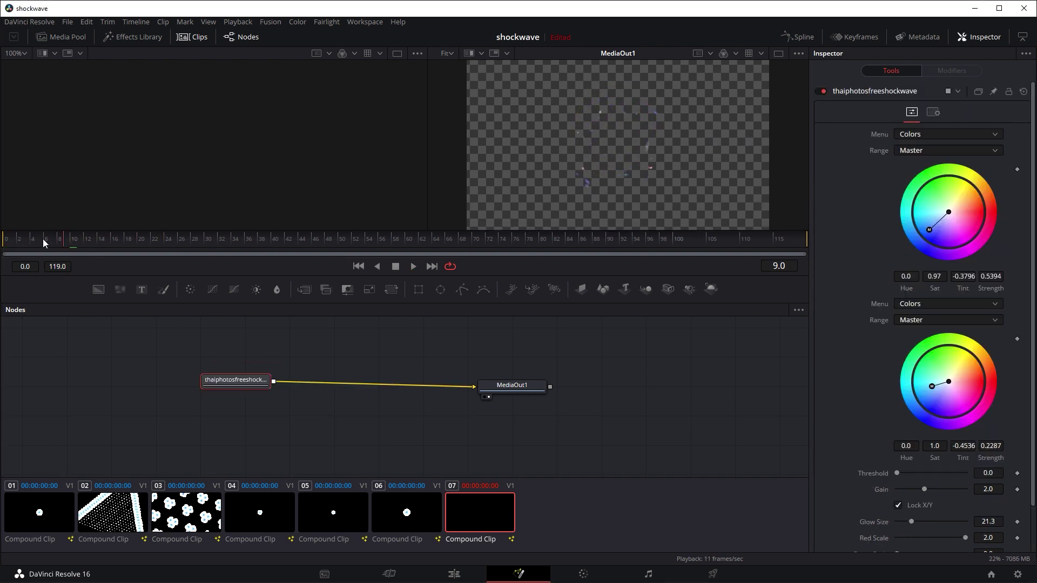
{"action": "left_click", "coordinate": [411, 268]}
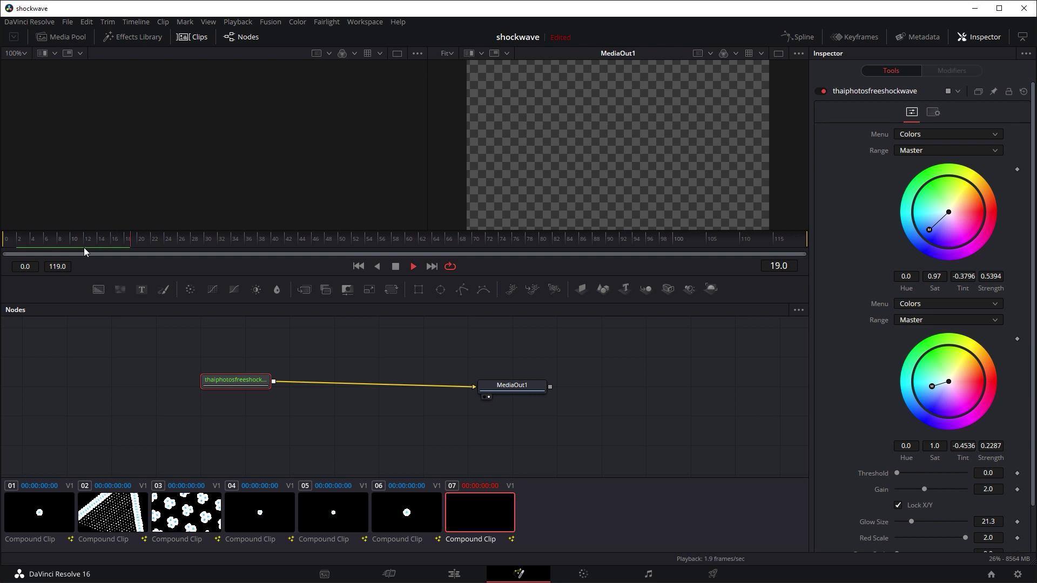
{"action": "left_click_drag", "start_coordinate": [60, 241], "coordinate": [29, 238]}
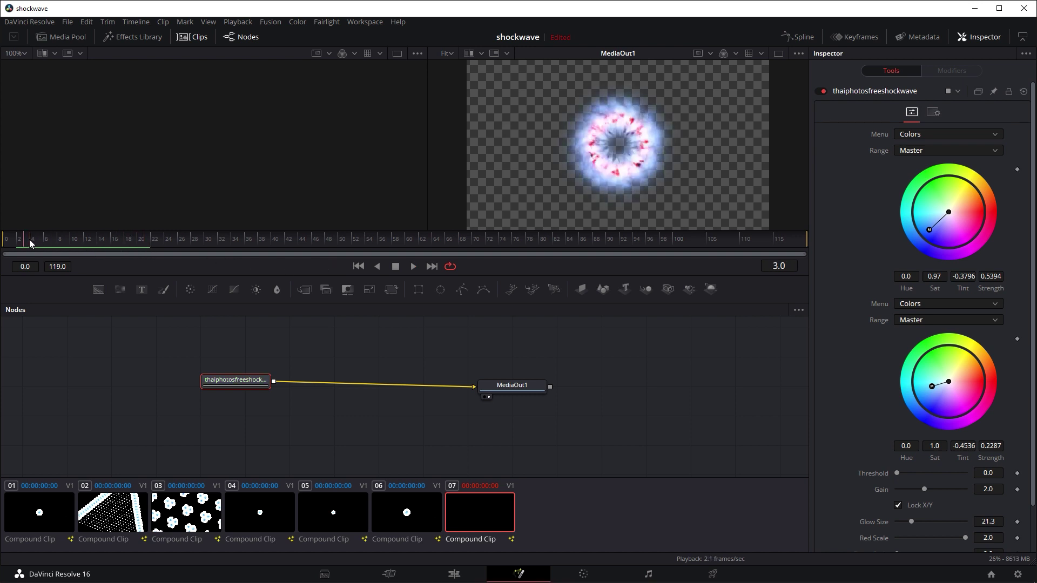
Line up the shockwave node with MediaOut1 and insert a Waviness node between them.
{"action": "left_click_drag", "start_coordinate": [247, 384], "coordinate": [228, 389]}
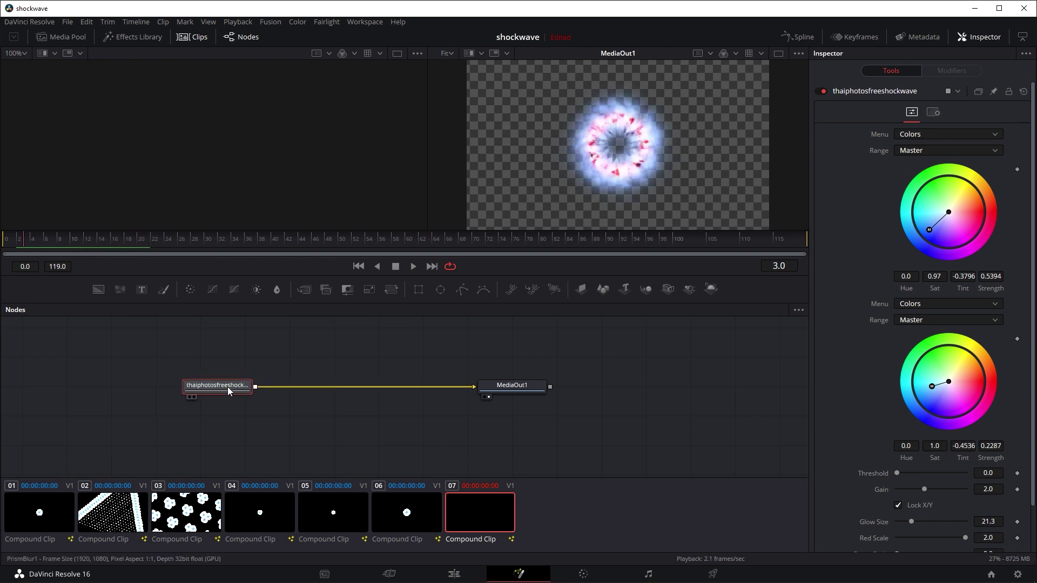
{"action": "key", "text": "shift+space"}
{"action": "type", "text": "wagv"}
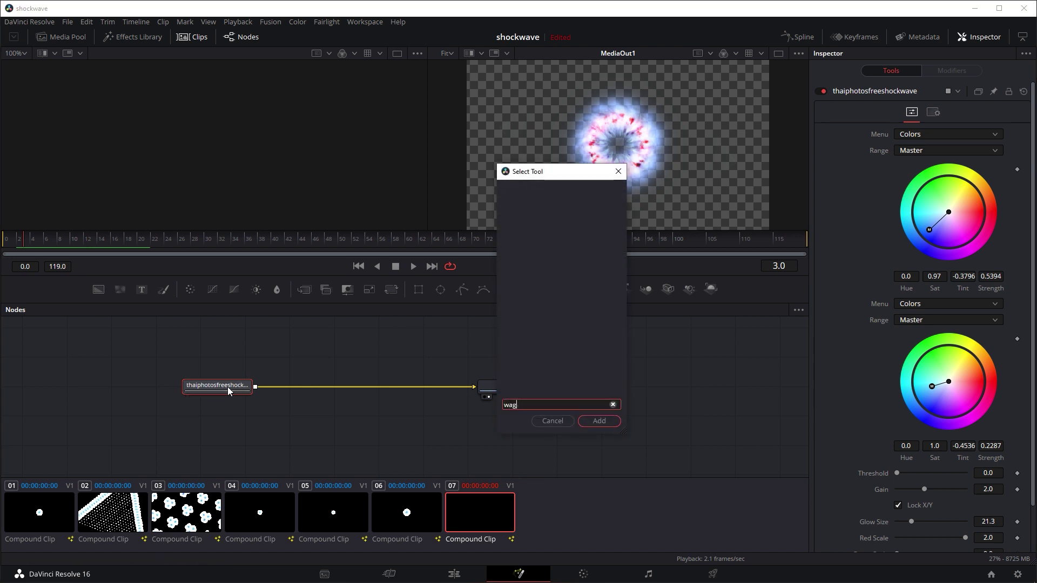
{"action": "key", "text": "Return"}
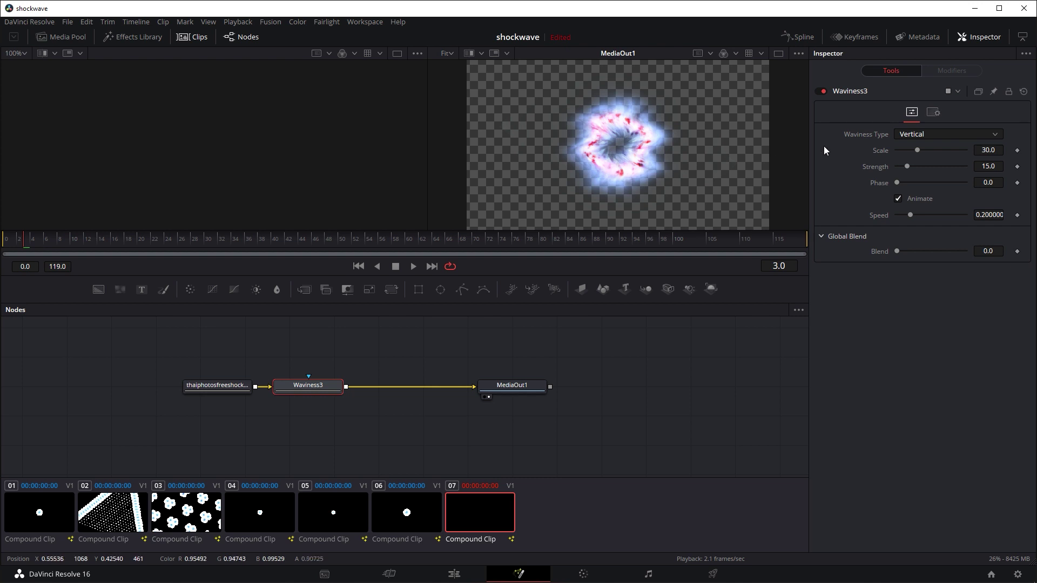
Set the Waviness effect's Scale to 11.8, Strength to 32.3, Phase to 0.85 and Speed to 0.331.
{"action": "left_click_drag", "start_coordinate": [905, 153], "coordinate": [958, 180]}
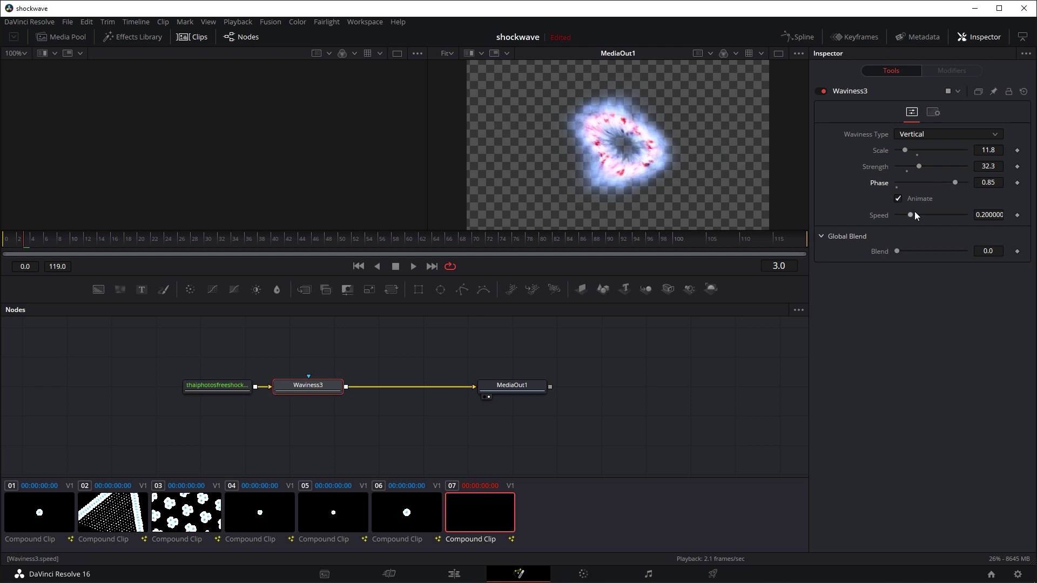
{"action": "mouse_move", "coordinate": [912, 215]}
{"action": "left_mouse_down"}
{"action": "mouse_move", "coordinate": [938, 215]}
{"action": "mouse_move", "coordinate": [913, 217]}
{"action": "mouse_move", "coordinate": [921, 216]}
{"action": "left_mouse_up"}
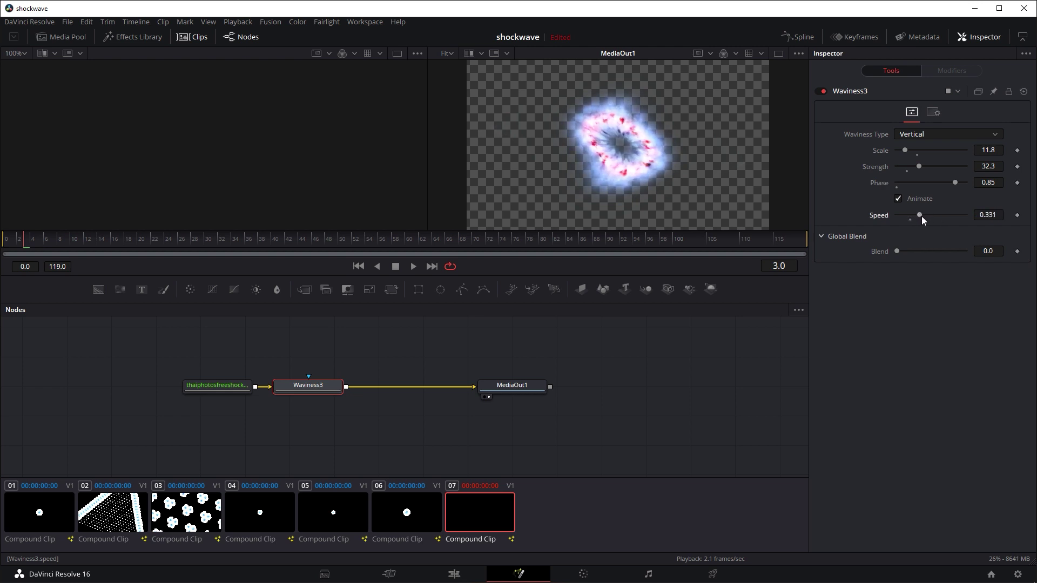
Replay the shockwave from the start and compare it with the Waviness effect disabled and re-enabled.
{"action": "left_click", "coordinate": [413, 266]}
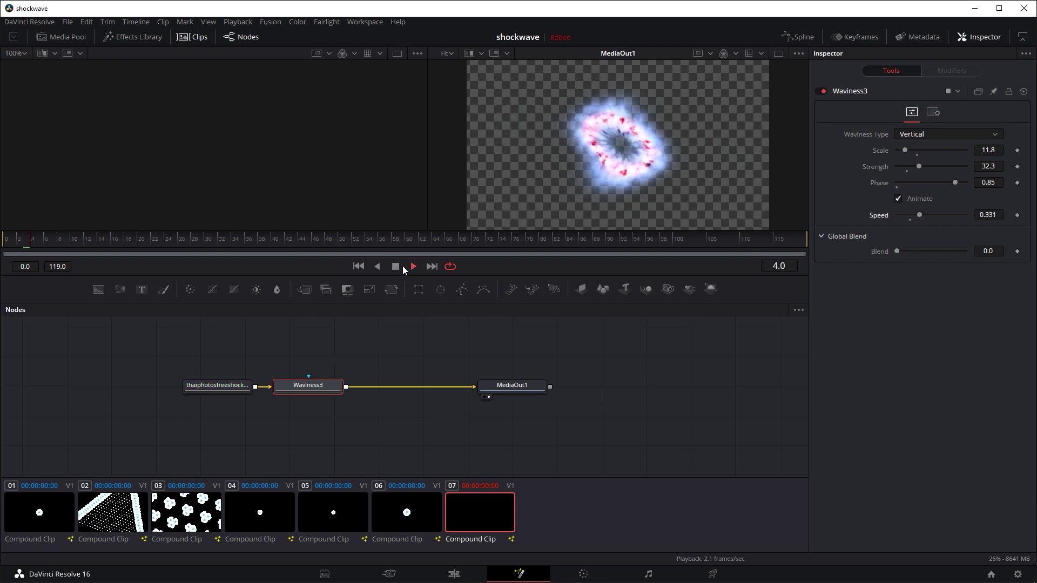
{"action": "left_click", "coordinate": [358, 266]}
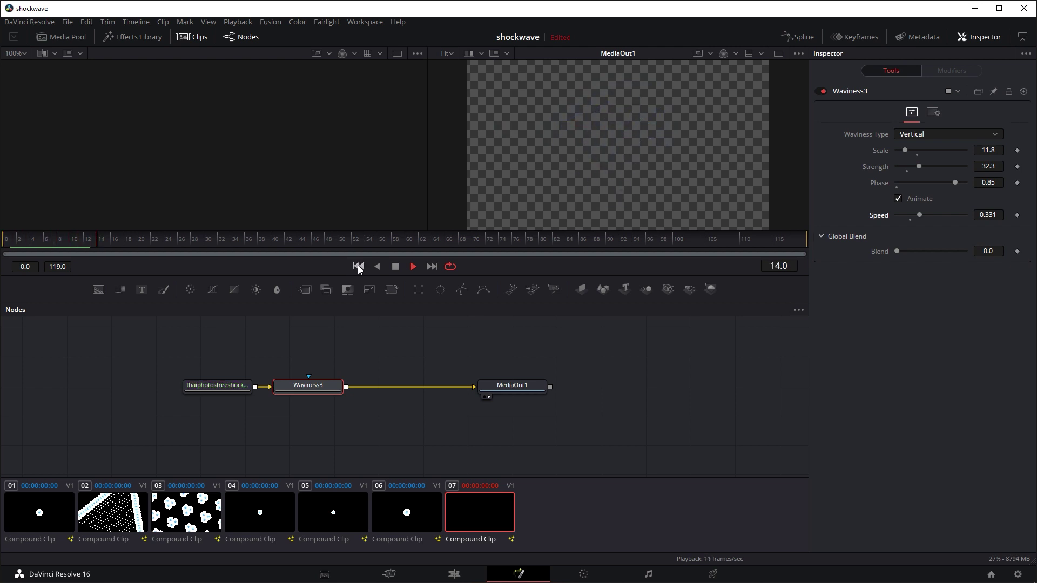
{"action": "left_click", "coordinate": [358, 268]}
{"action": "left_click", "coordinate": [359, 268]}
{"action": "left_click", "coordinate": [824, 90]}
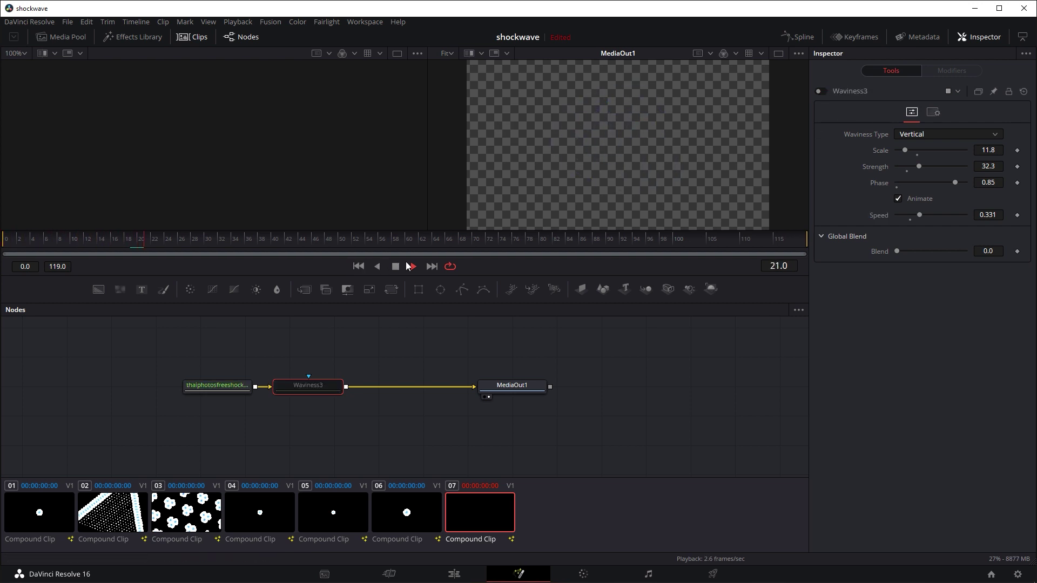
{"action": "left_click", "coordinate": [358, 266]}
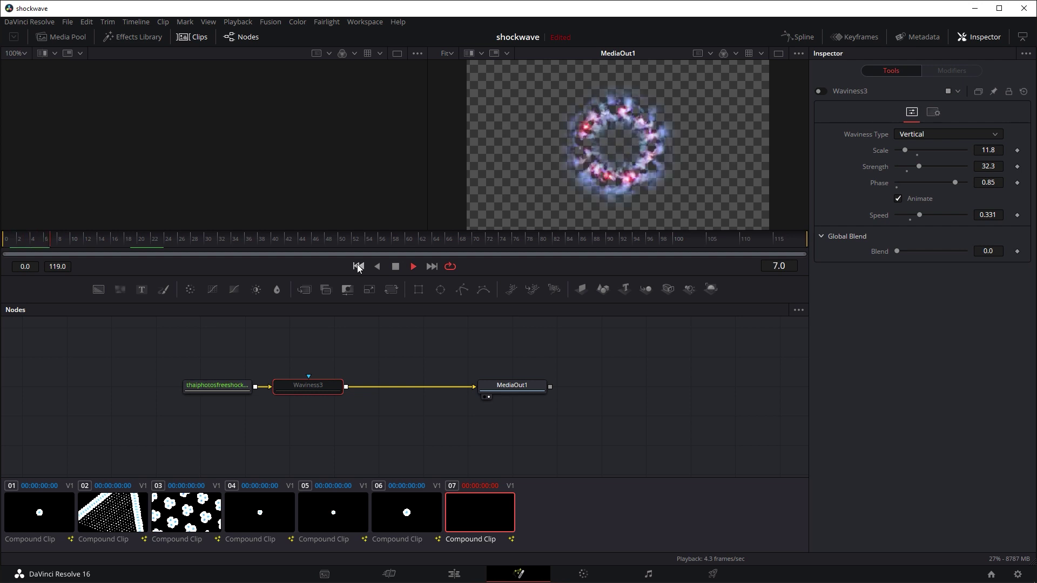
{"action": "left_click", "coordinate": [822, 90]}
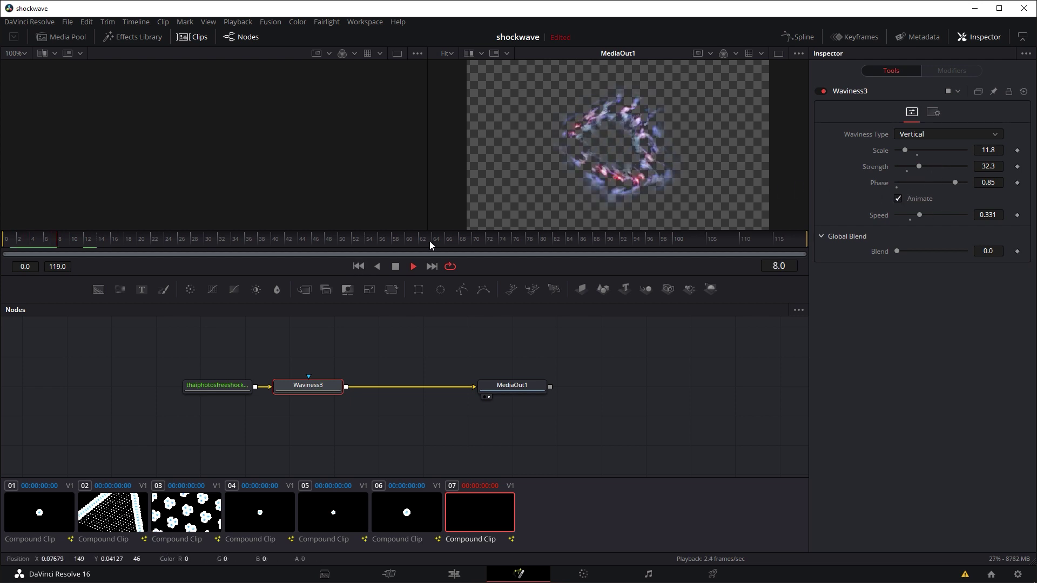
Stop the playback and delete the Waviness node.
{"action": "left_click", "coordinate": [395, 267]}
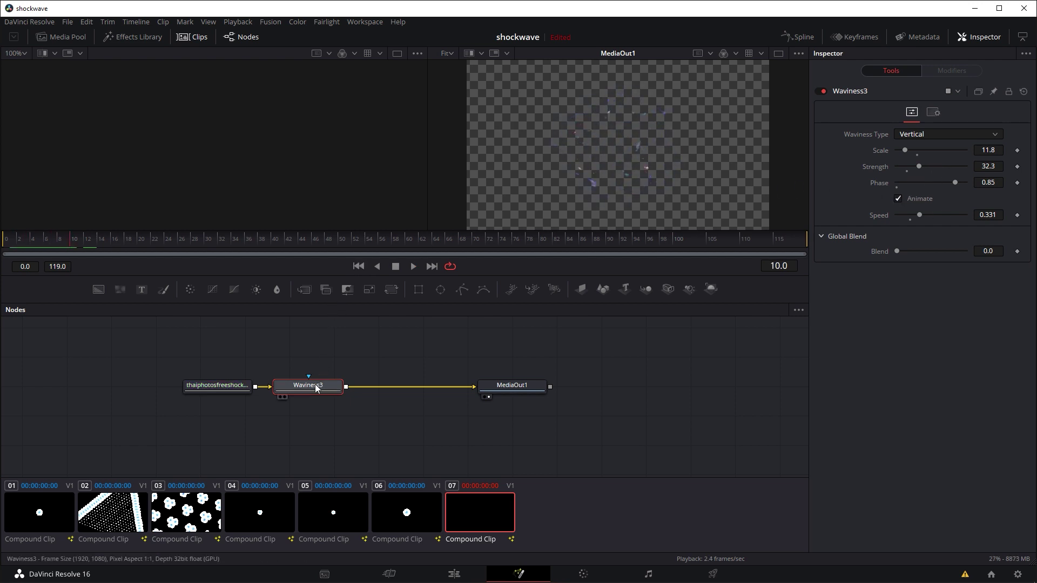
{"action": "key", "text": "Delete"}
Try to add a Mirrors node without any node selected.
{"action": "key", "text": "shift+space"}
{"action": "type", "text": "mi"}
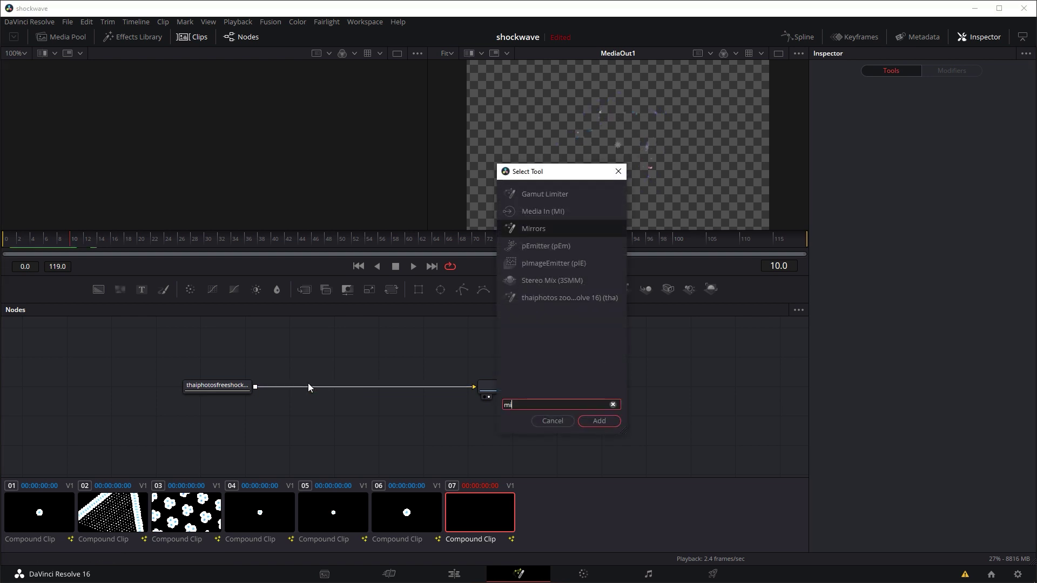
{"action": "type", "text": "rror"}
{"action": "key", "text": "Return"}
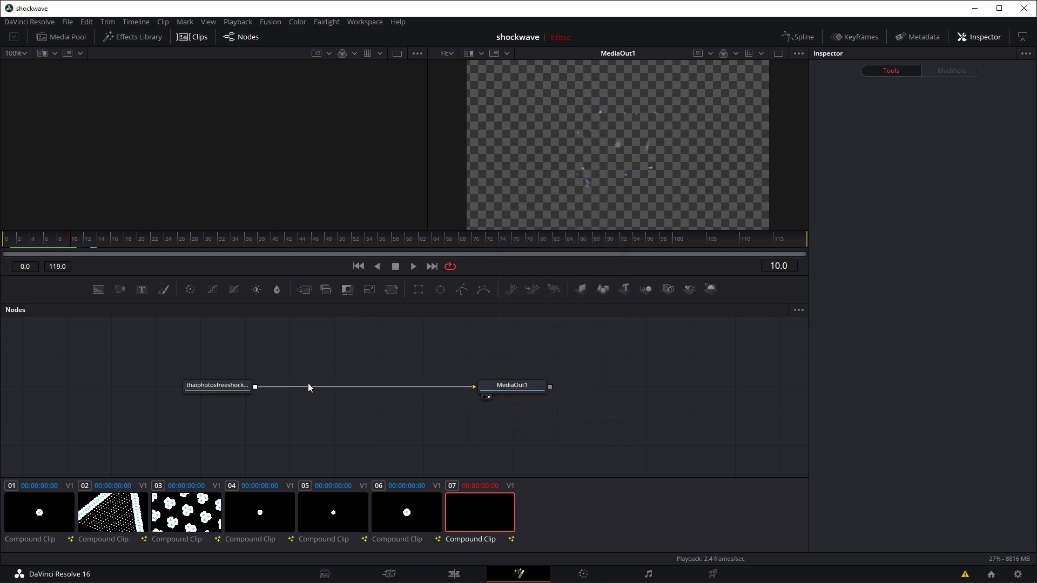
Insert a Mirrors node between the shockwave node and MediaOut1 and space it evenly in the chain.
{"action": "left_click", "coordinate": [232, 386]}
{"action": "key", "text": "shift+space"}
{"action": "type", "text": "mirr"}
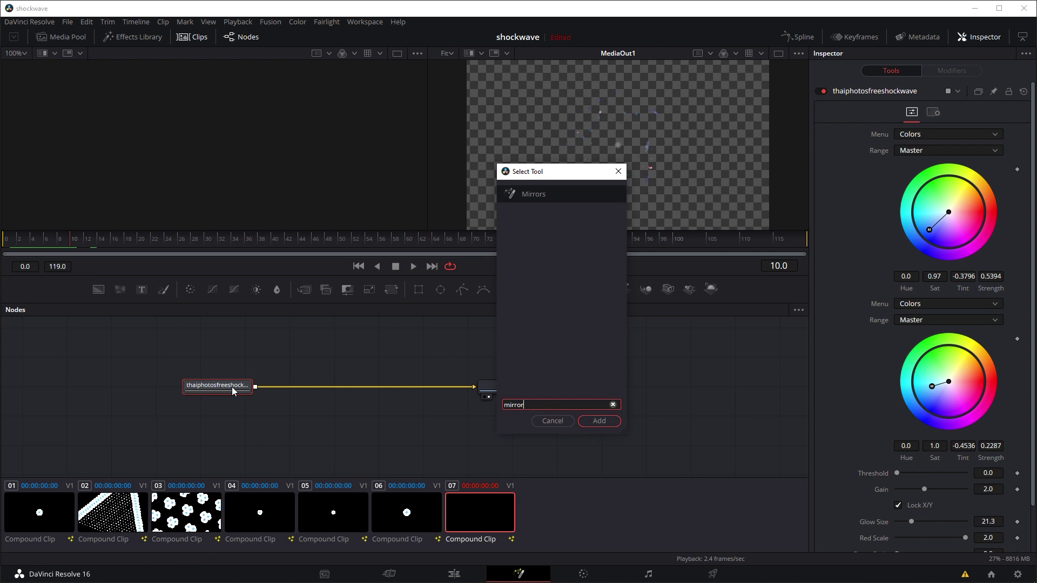
{"action": "type", "text": "or"}
{"action": "left_click", "coordinate": [608, 420]}
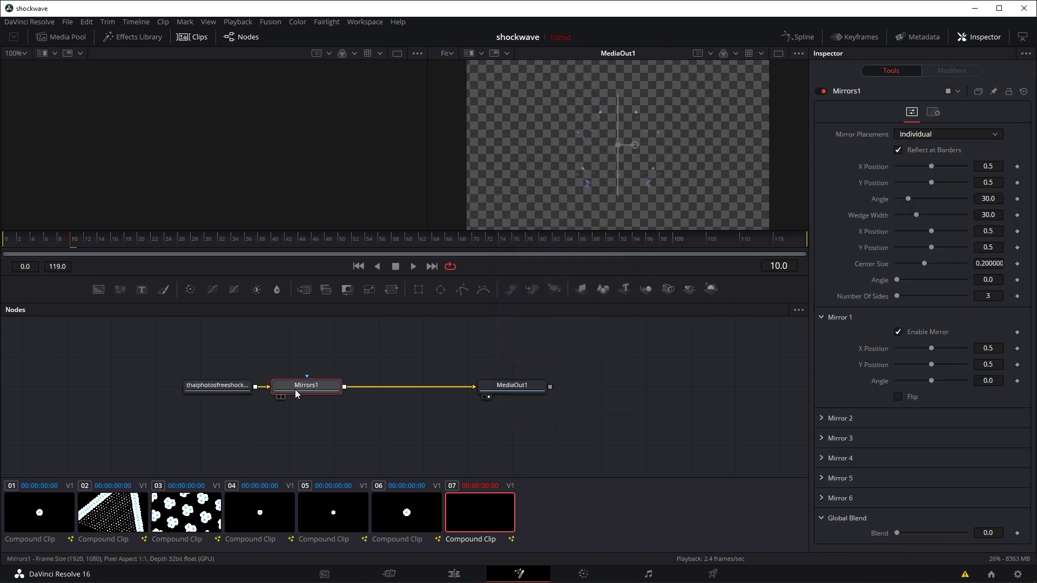
{"action": "left_click_drag", "start_coordinate": [294, 390], "coordinate": [306, 386]}
Set the Mirror Placement to Kaleidoscope and move the playhead to frame 5.
{"action": "left_click", "coordinate": [919, 133]}
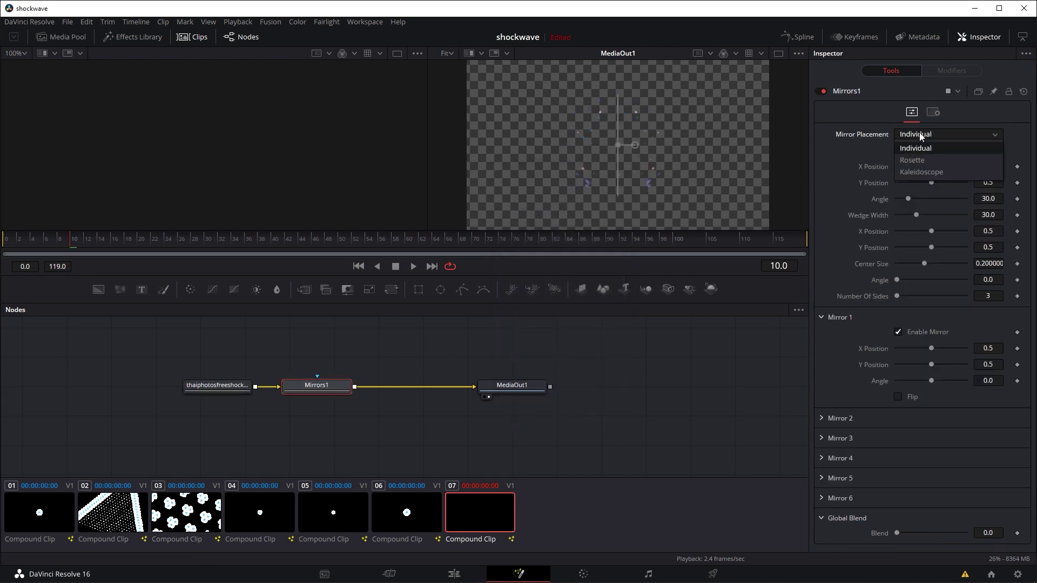
{"action": "left_click", "coordinate": [926, 173]}
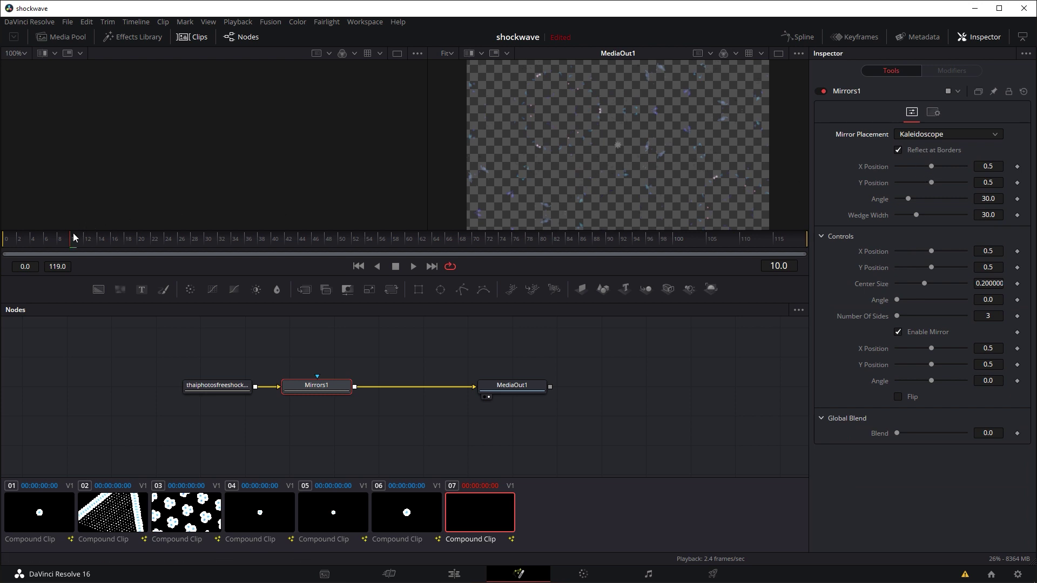
{"action": "left_click_drag", "start_coordinate": [73, 233], "coordinate": [39, 238]}
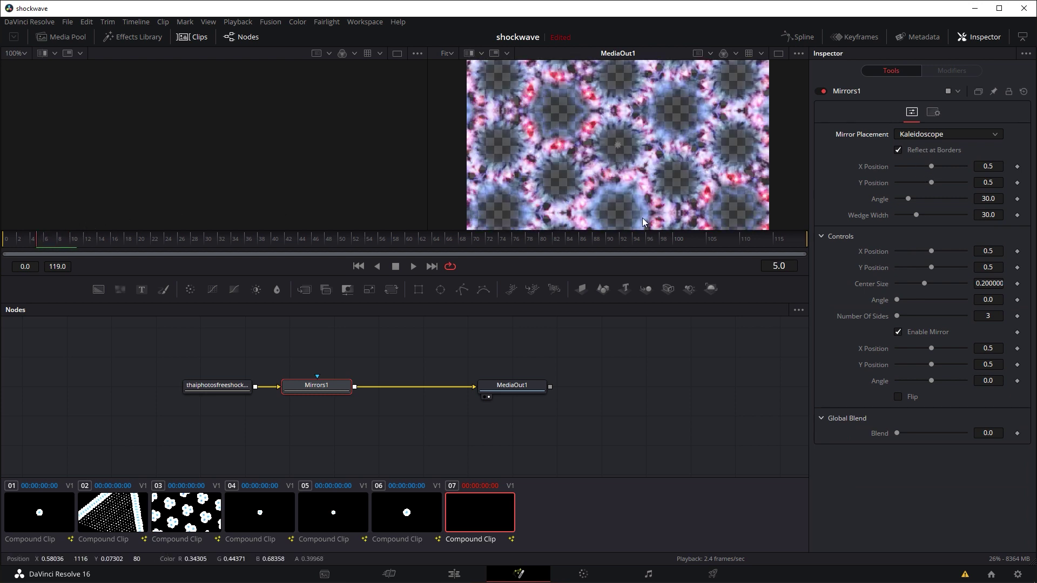
Set the kaleidoscope's control Y Position to 0.52 and, at frame 2, its Center Size to 0.0039.
{"action": "left_click_drag", "start_coordinate": [933, 248], "coordinate": [904, 281]}
{"action": "left_click", "coordinate": [20, 240]}
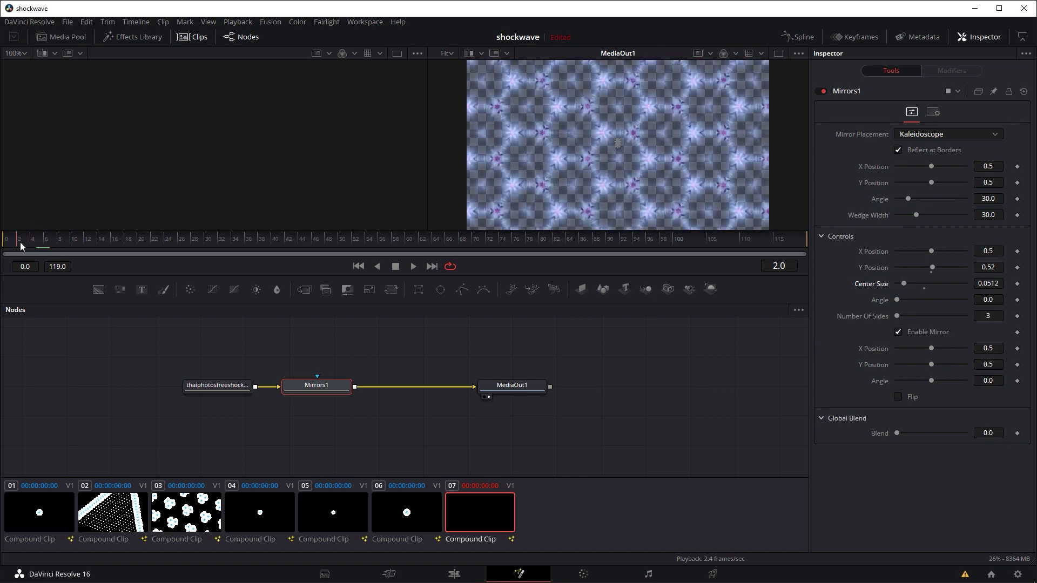
{"action": "left_click_drag", "start_coordinate": [903, 283], "coordinate": [896, 284]}
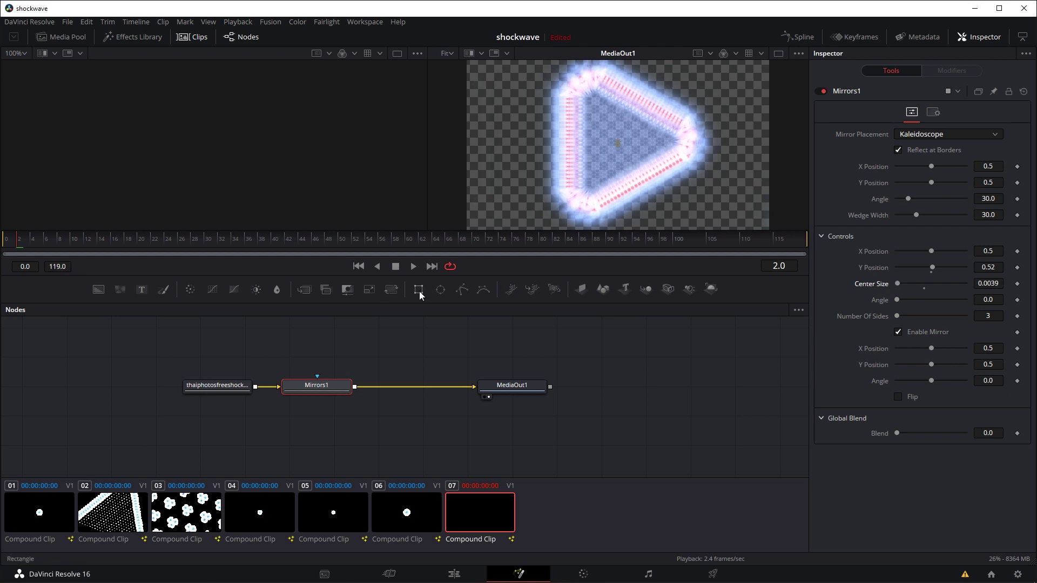
Play the kaleidoscope version of the shockwave and replay it several times from the start.
{"action": "left_click", "coordinate": [414, 266]}
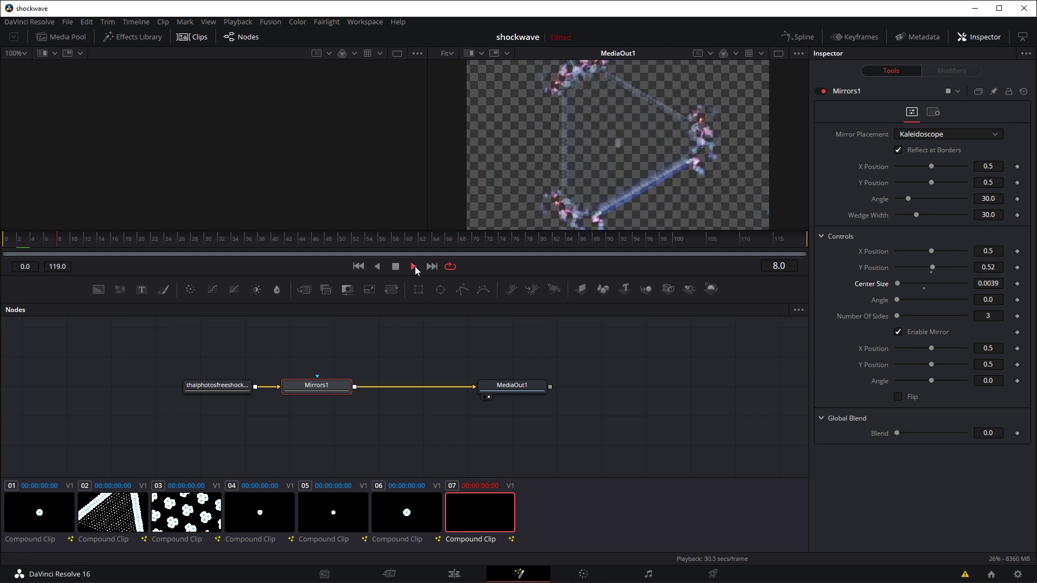
{"action": "left_click", "coordinate": [358, 266]}
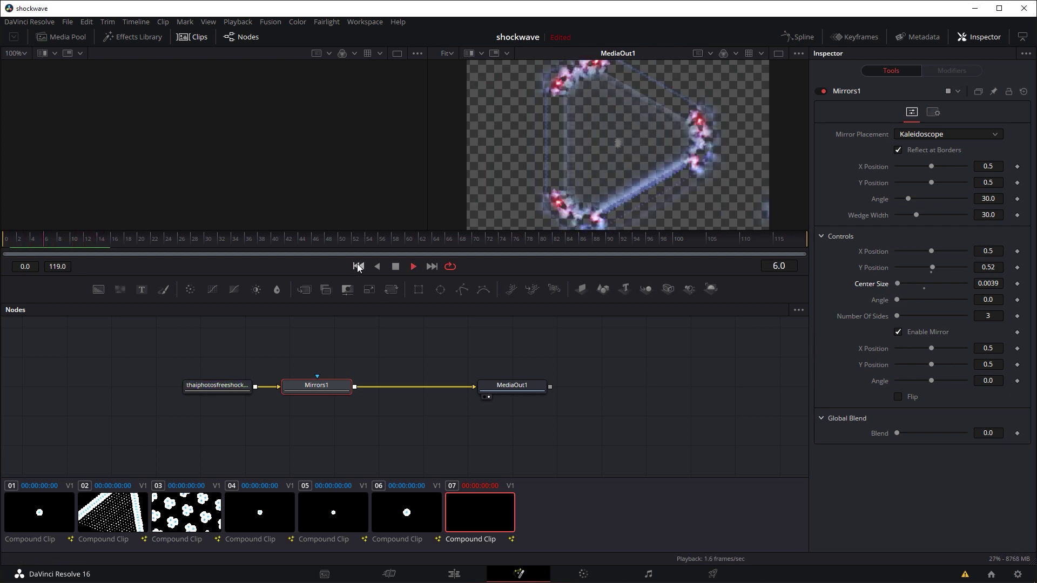
{"action": "left_click", "coordinate": [358, 266]}
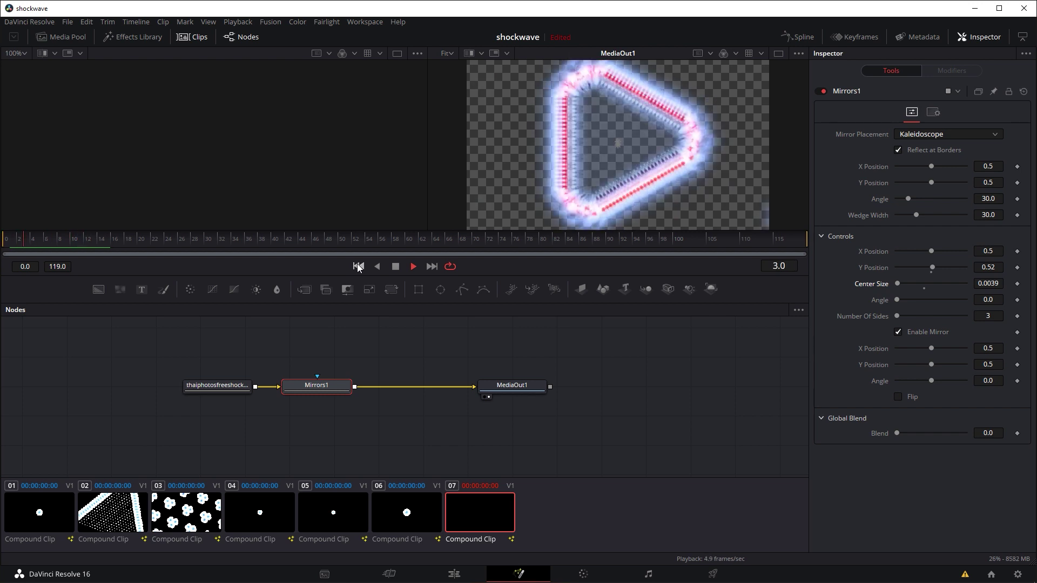
{"action": "key", "text": "space"}
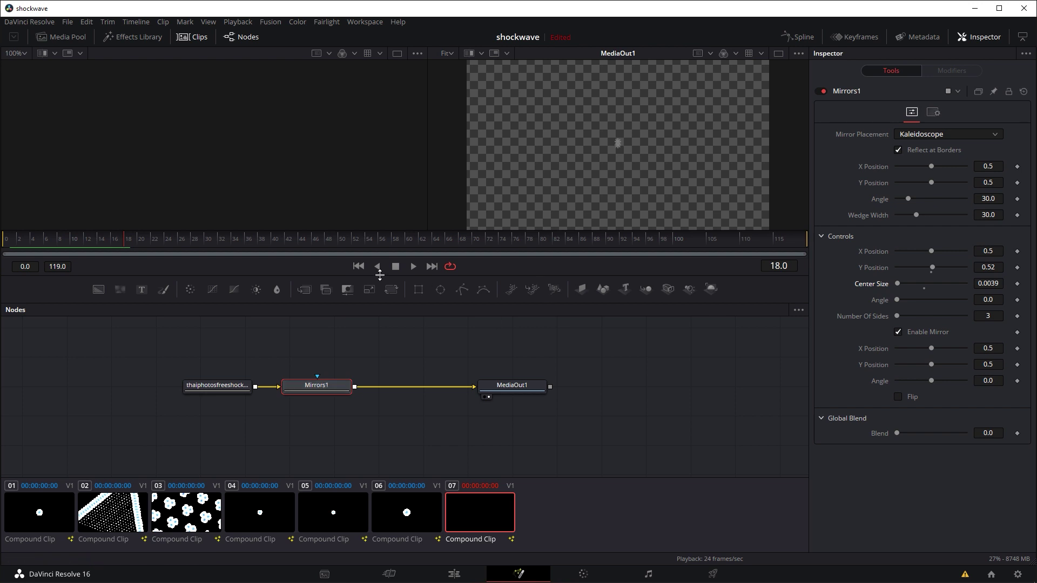
{"action": "key", "text": "space"}
{"action": "left_click", "coordinate": [360, 264]}
{"action": "left_click", "coordinate": [362, 262]}
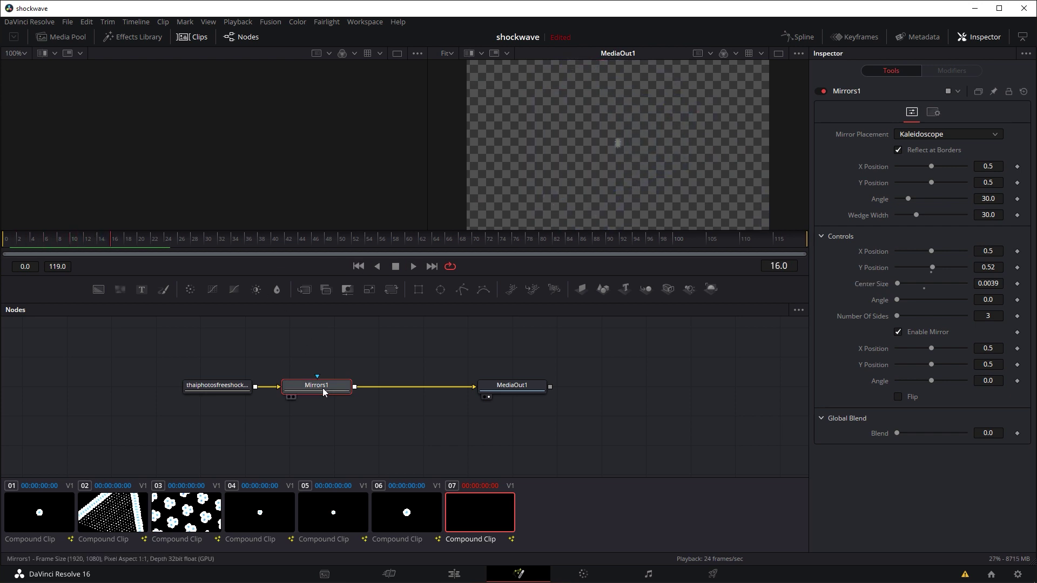
Delete the Mirrors node and insert a Light Rays node after the shockwave node.
{"action": "key", "text": "Delete"}
{"action": "left_click", "coordinate": [222, 386]}
{"action": "key", "text": "shift+space"}
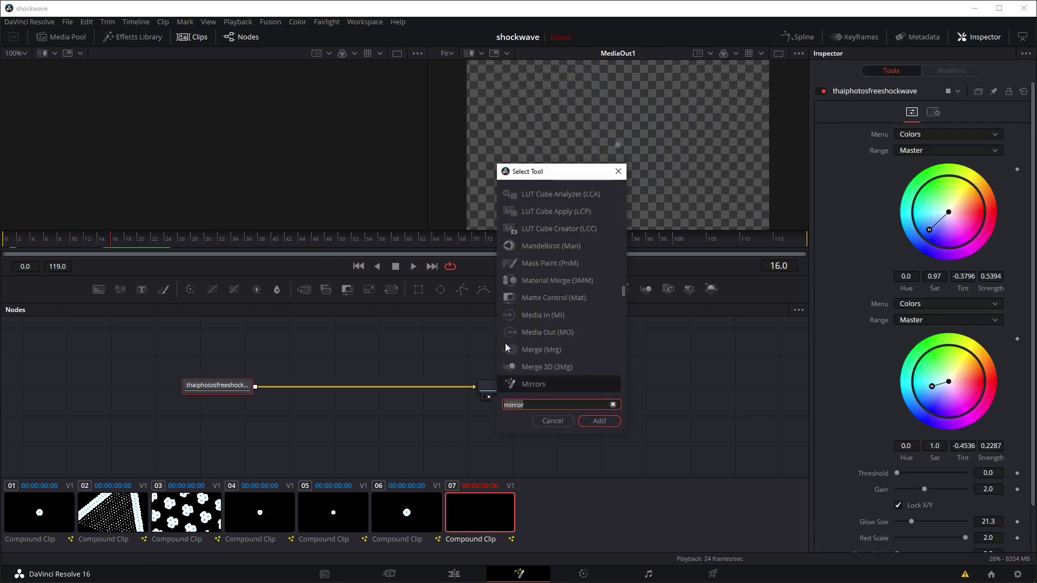
{"action": "type", "text": "ray"}
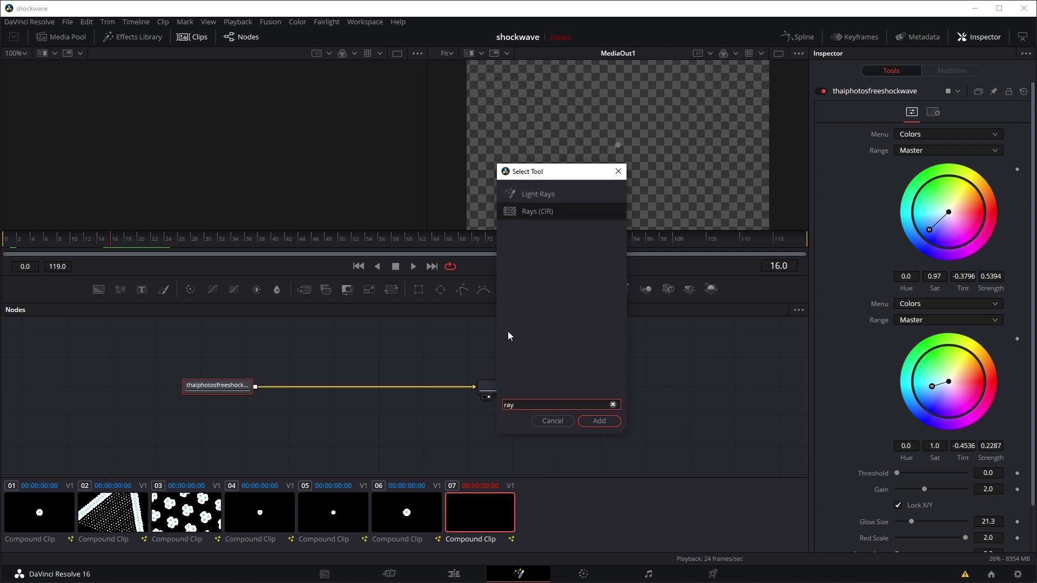
{"action": "left_click", "coordinate": [559, 197]}
{"action": "left_click", "coordinate": [600, 419]}
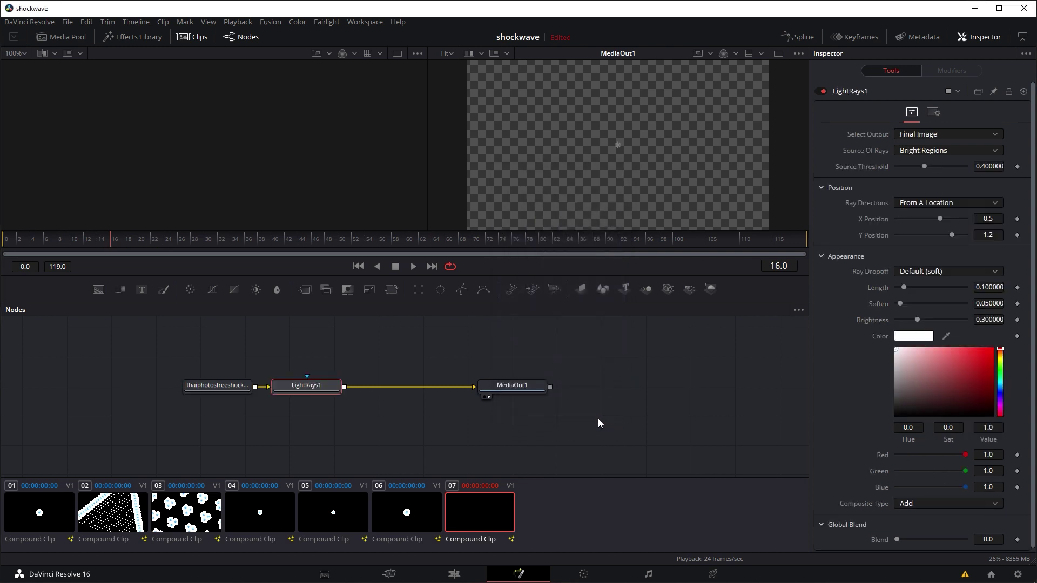
At frame 3, set the Light Rays Y Position to 0.5, Length to 0.165, Soften to 0.15 and Brightness to 0.189.
{"action": "left_click_drag", "start_coordinate": [60, 241], "coordinate": [30, 242]}
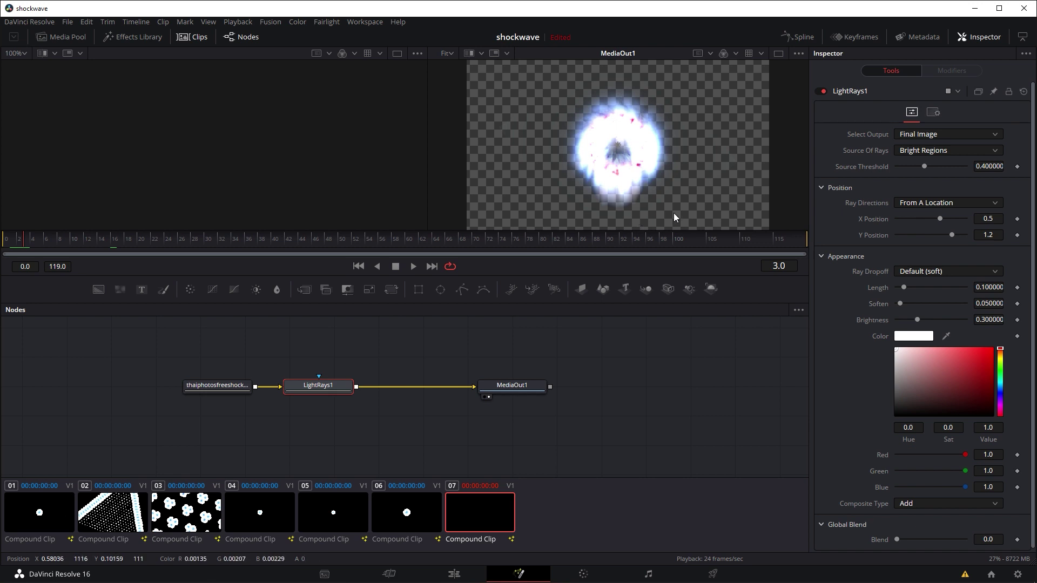
{"action": "left_click_drag", "start_coordinate": [953, 235], "coordinate": [940, 231]}
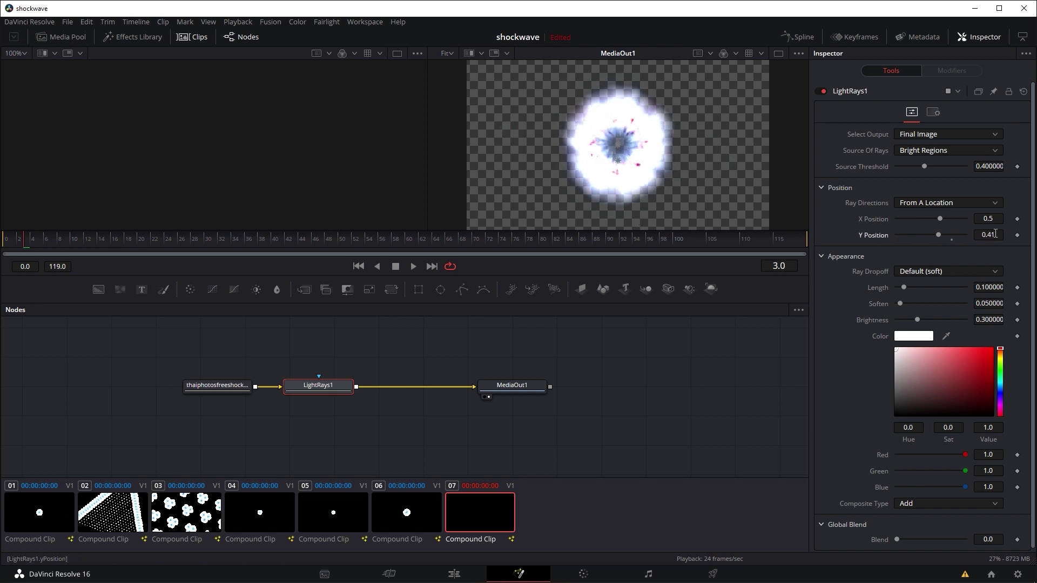
{"action": "left_click", "coordinate": [1001, 236]}
{"action": "type", "text": "0.5"}
{"action": "key", "text": "Tab"}
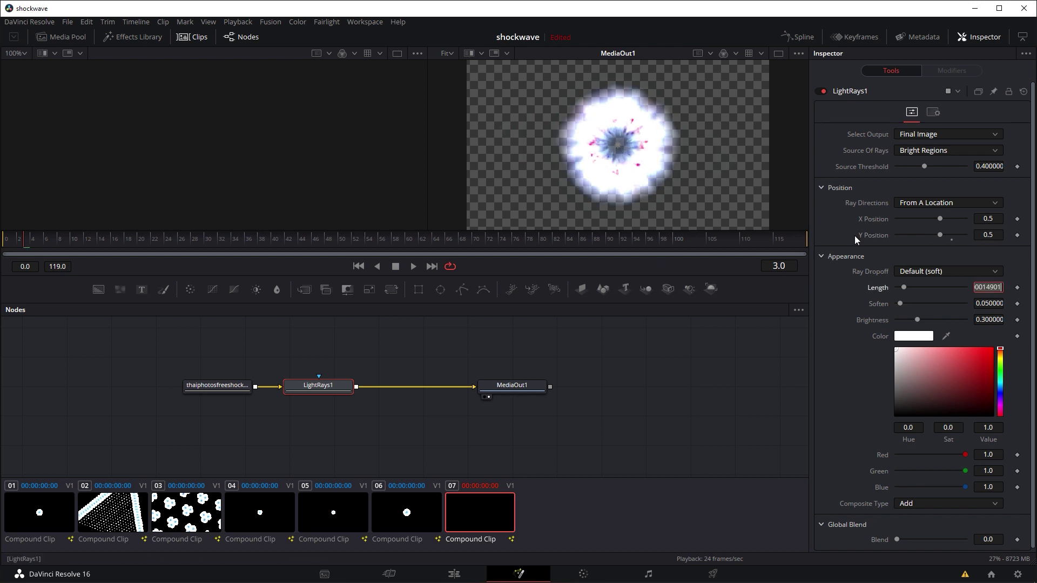
{"action": "mouse_move", "coordinate": [909, 290]}
{"action": "left_mouse_down"}
{"action": "mouse_move", "coordinate": [918, 289]}
{"action": "mouse_move", "coordinate": [910, 318]}
{"action": "mouse_move", "coordinate": [892, 303]}
{"action": "left_mouse_up"}
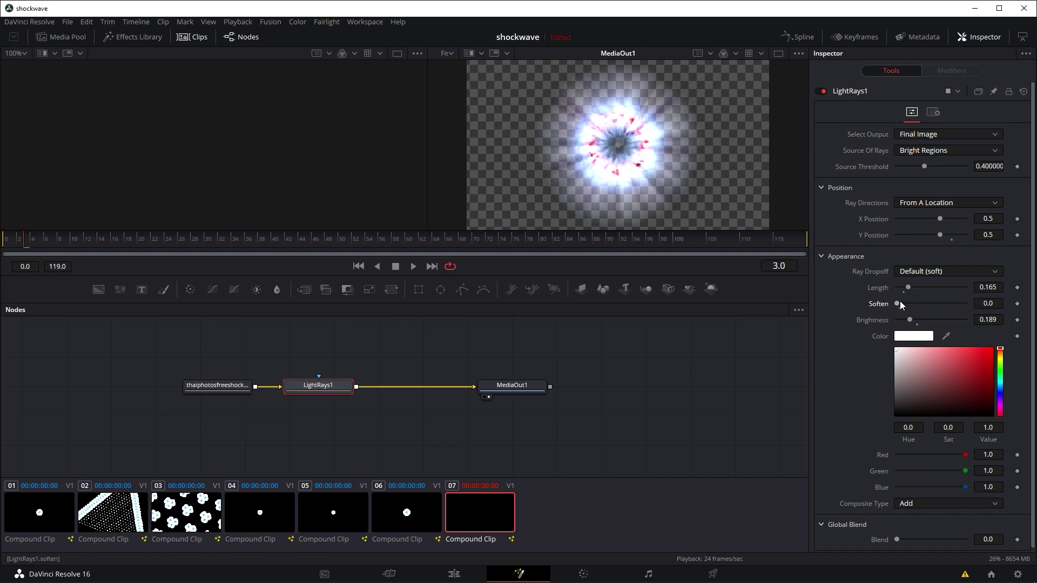
{"action": "left_click_drag", "start_coordinate": [900, 303], "coordinate": [911, 304]}
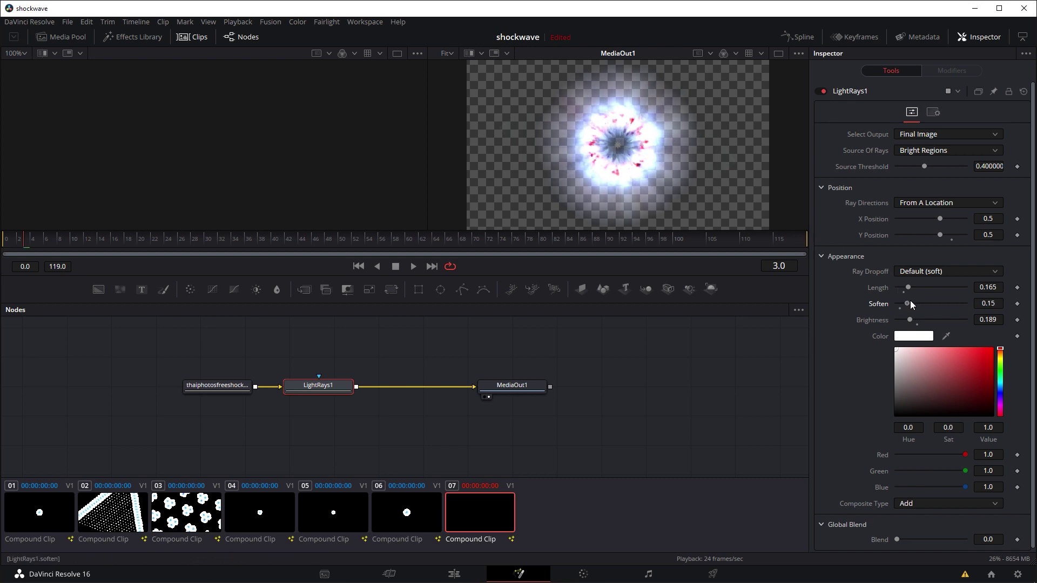
Play the shockwave with the white light rays and replay it from the start.
{"action": "left_click", "coordinate": [409, 266]}
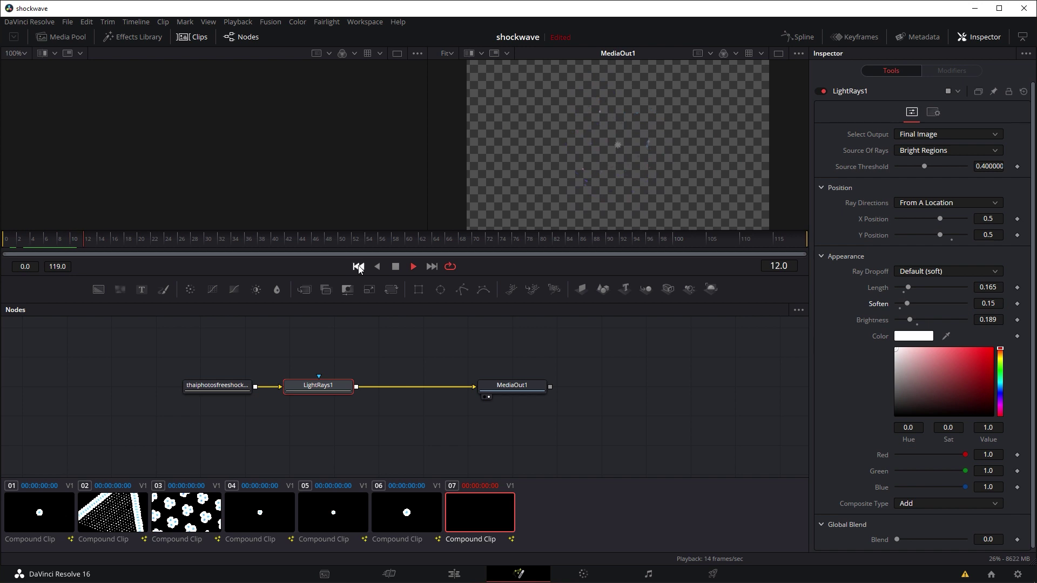
{"action": "left_click", "coordinate": [358, 265]}
{"action": "left_click", "coordinate": [359, 267]}
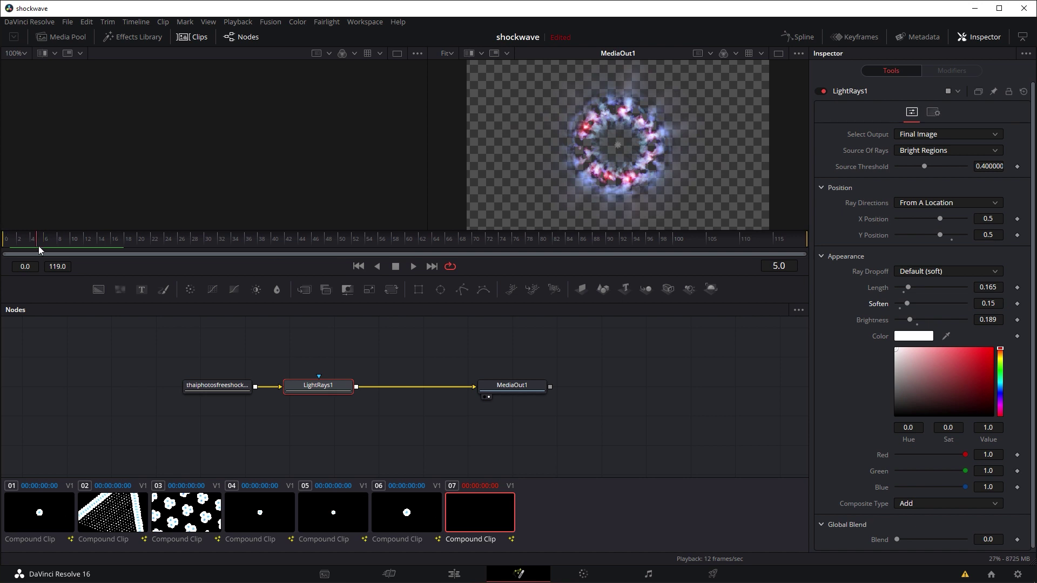
At frame 3, set the Light Rays color to light cyan with Hue 0.512, Sat 0.383 and Value 1.0.
{"action": "left_click_drag", "start_coordinate": [38, 246], "coordinate": [30, 244]}
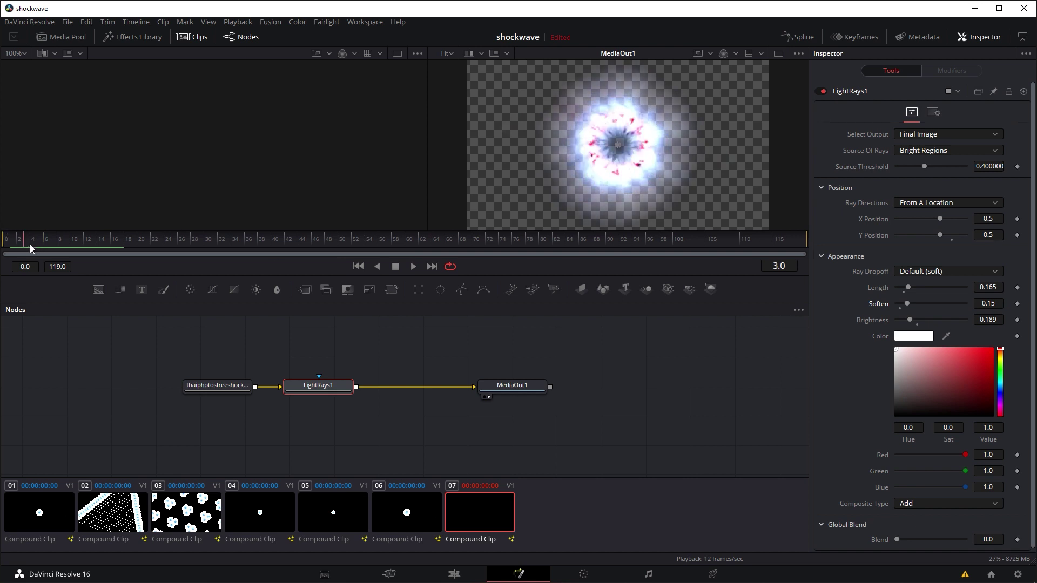
{"action": "mouse_move", "coordinate": [996, 376]}
{"action": "left_mouse_down"}
{"action": "mouse_move", "coordinate": [951, 342]}
{"action": "mouse_move", "coordinate": [932, 349]}
{"action": "left_mouse_up"}
{"action": "left_click", "coordinate": [936, 352]}
{"action": "left_click", "coordinate": [946, 359]}
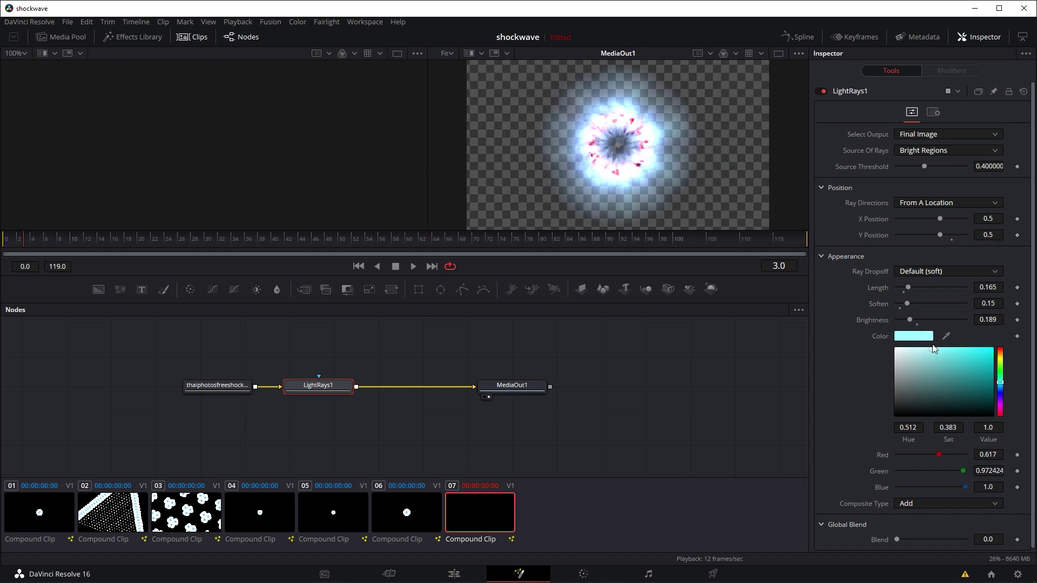
Replay the shockwave with the cyan light rays several times from the start.
{"action": "left_click", "coordinate": [413, 266]}
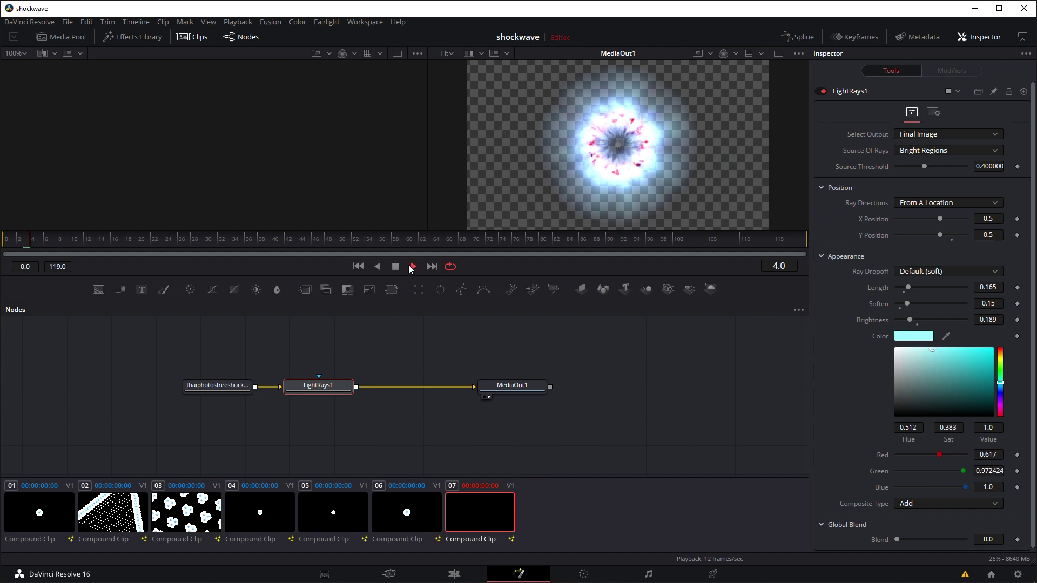
{"action": "left_click", "coordinate": [358, 265]}
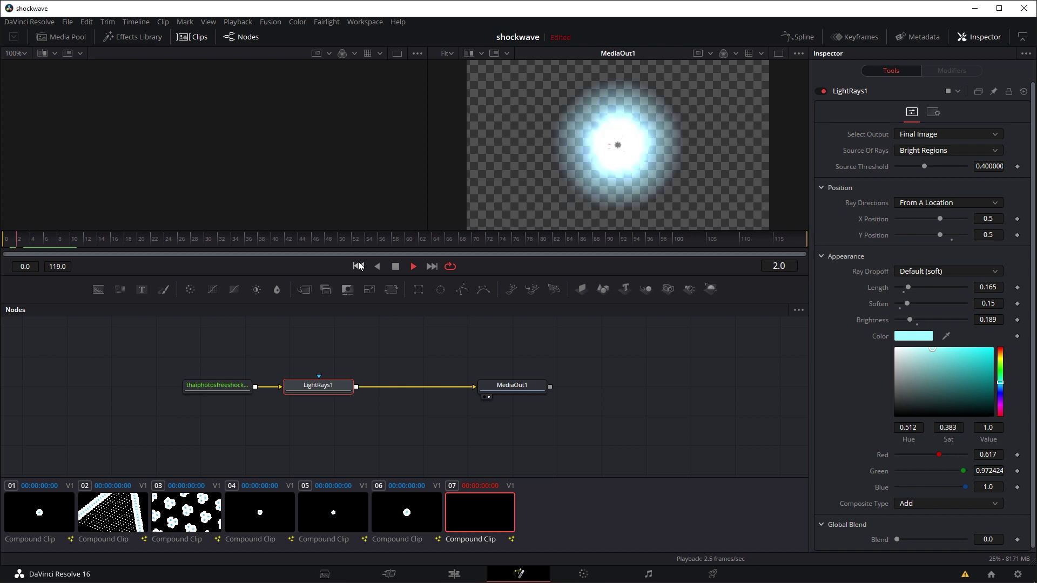
{"action": "left_click", "coordinate": [359, 265]}
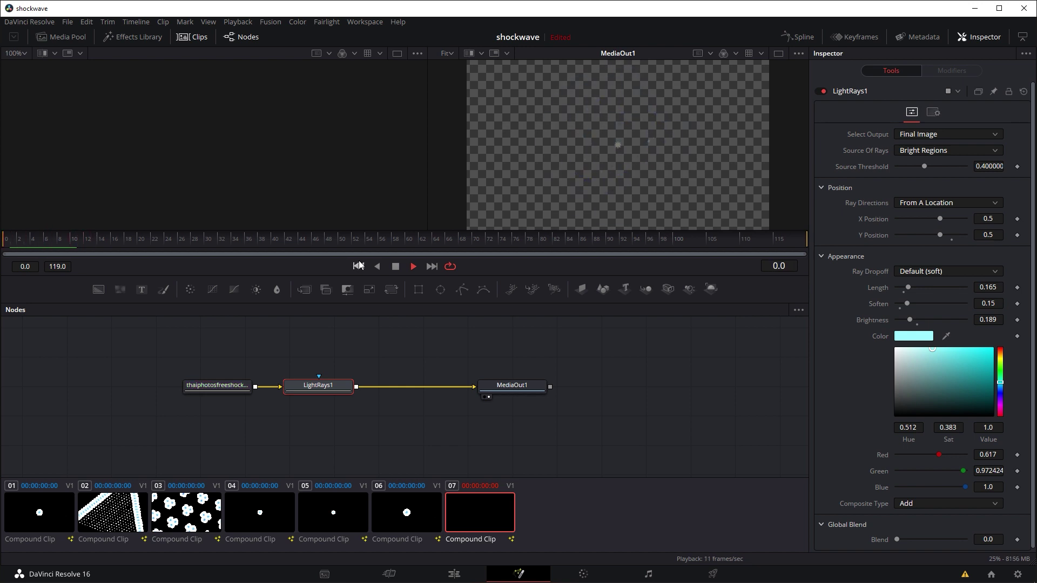
{"action": "left_click", "coordinate": [359, 266]}
{"action": "left_click", "coordinate": [360, 267]}
{"action": "left_click", "coordinate": [359, 267]}
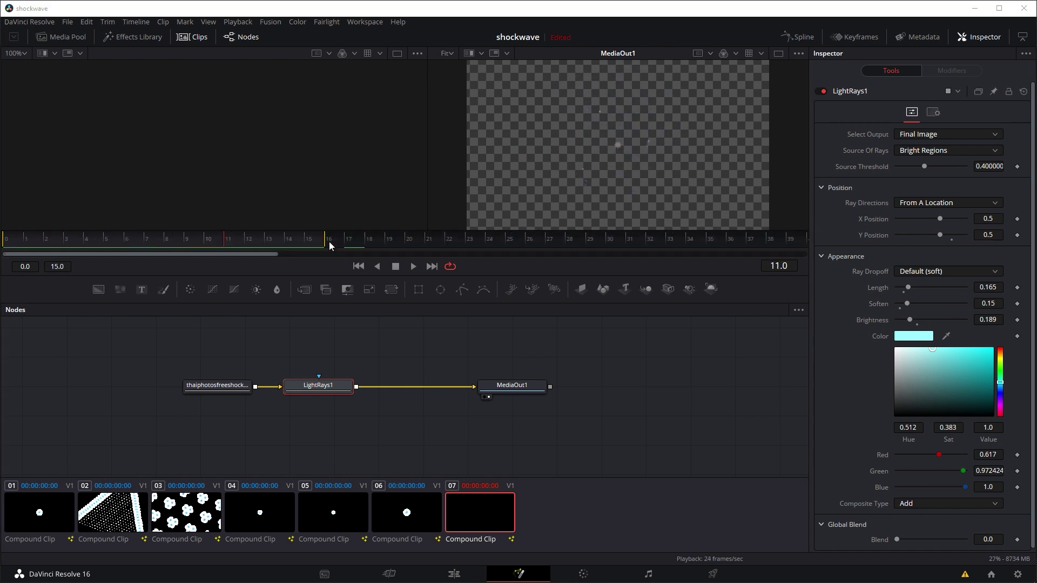
Replace the Light Rays node with a Duplicate node between the shockwave node and MediaOut.
{"action": "left_click", "coordinate": [336, 387]}
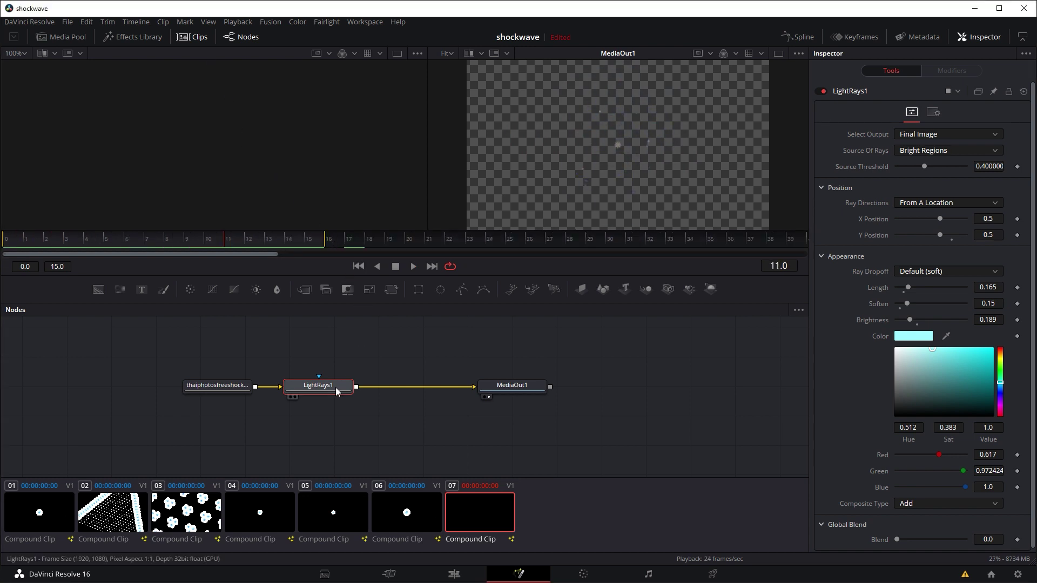
{"action": "key", "text": "Delete"}
{"action": "left_click", "coordinate": [233, 386]}
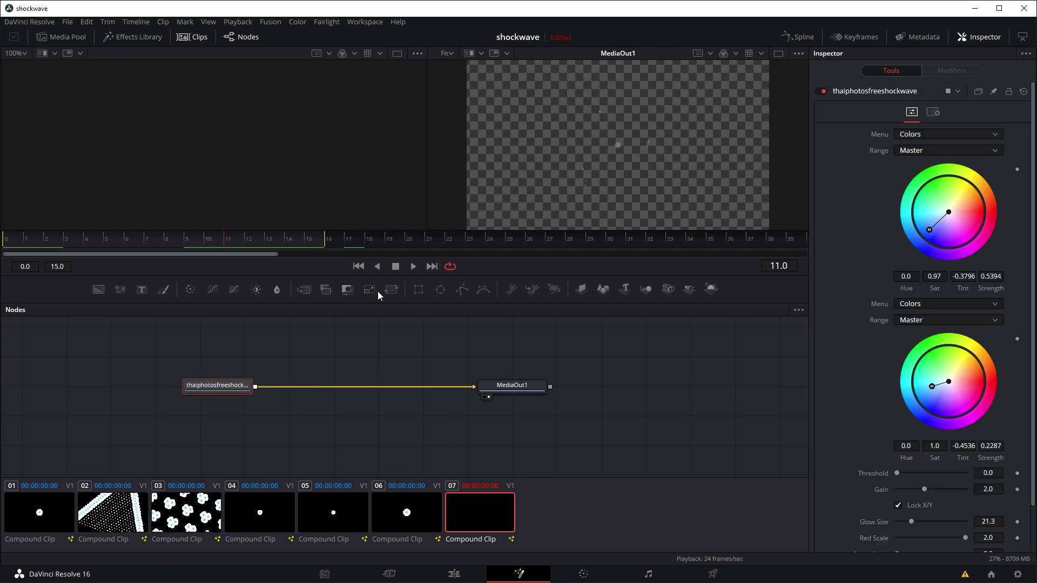
{"action": "key", "text": "shift+space"}
{"action": "left_click_drag", "start_coordinate": [556, 173], "coordinate": [533, 165]}
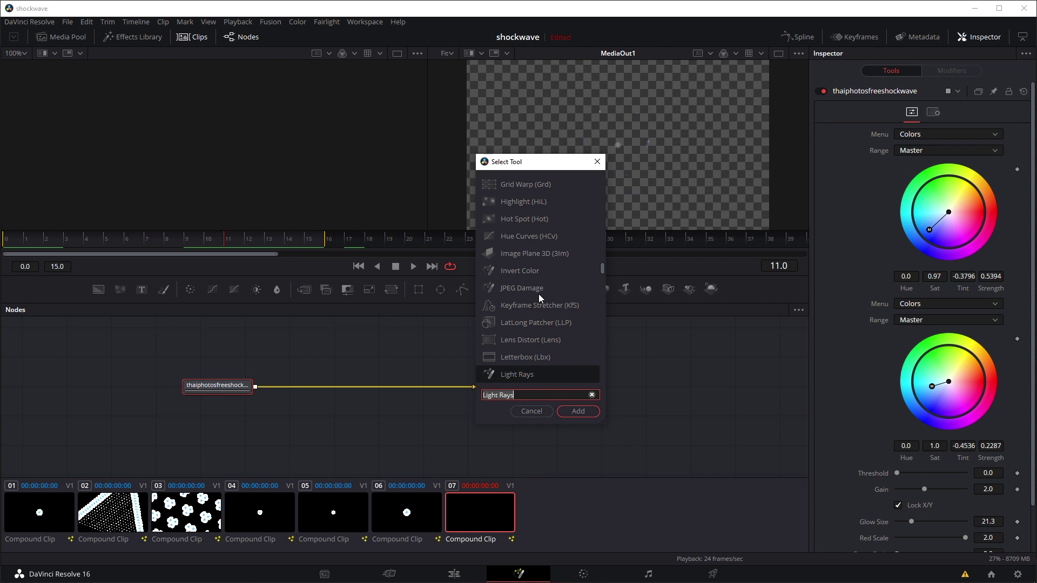
{"action": "type", "text": "du"}
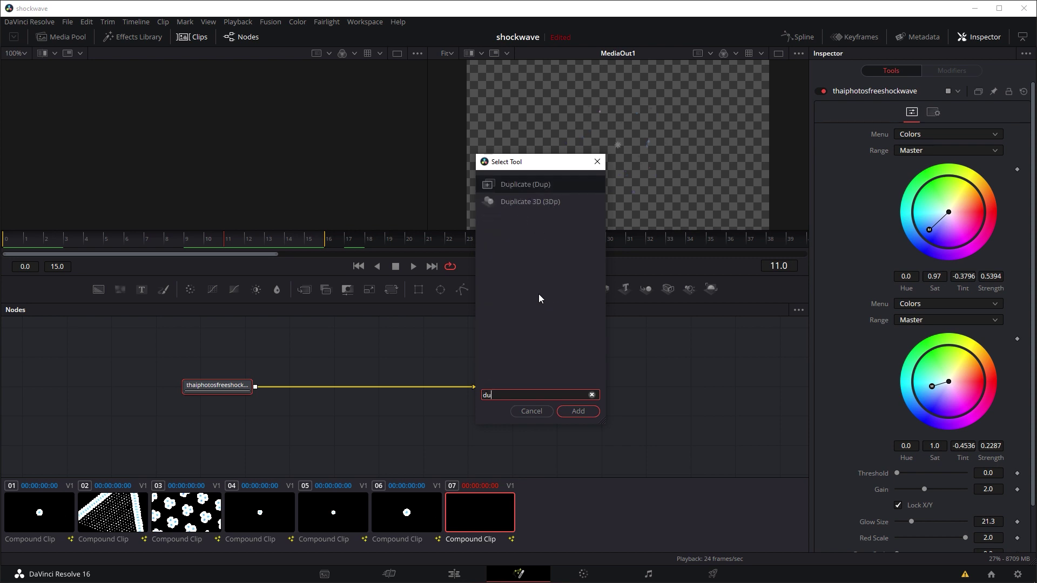
{"action": "left_click", "coordinate": [521, 186]}
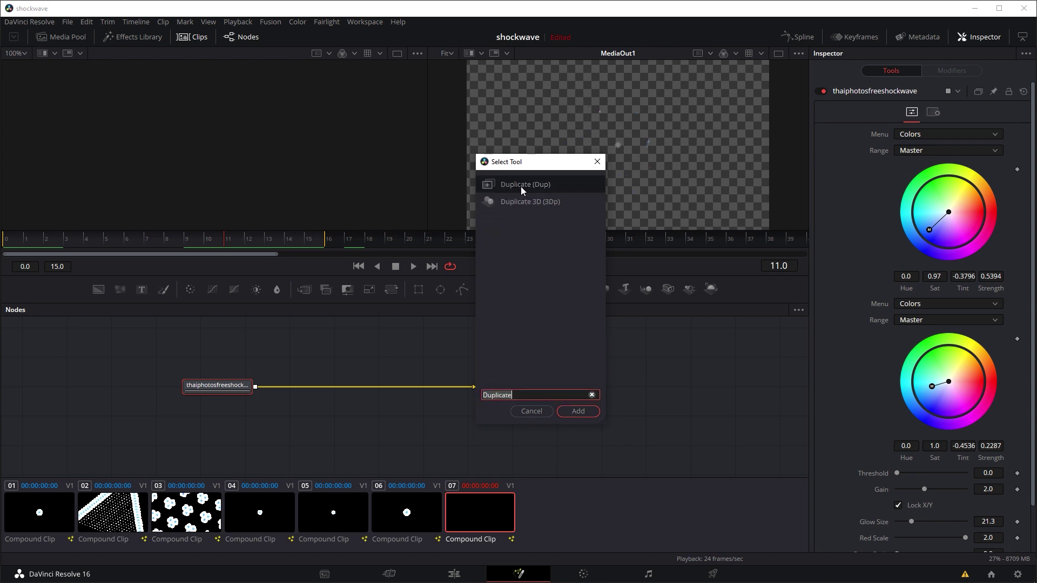
{"action": "left_click", "coordinate": [582, 408]}
{"action": "left_click_drag", "start_coordinate": [300, 392], "coordinate": [319, 393]}
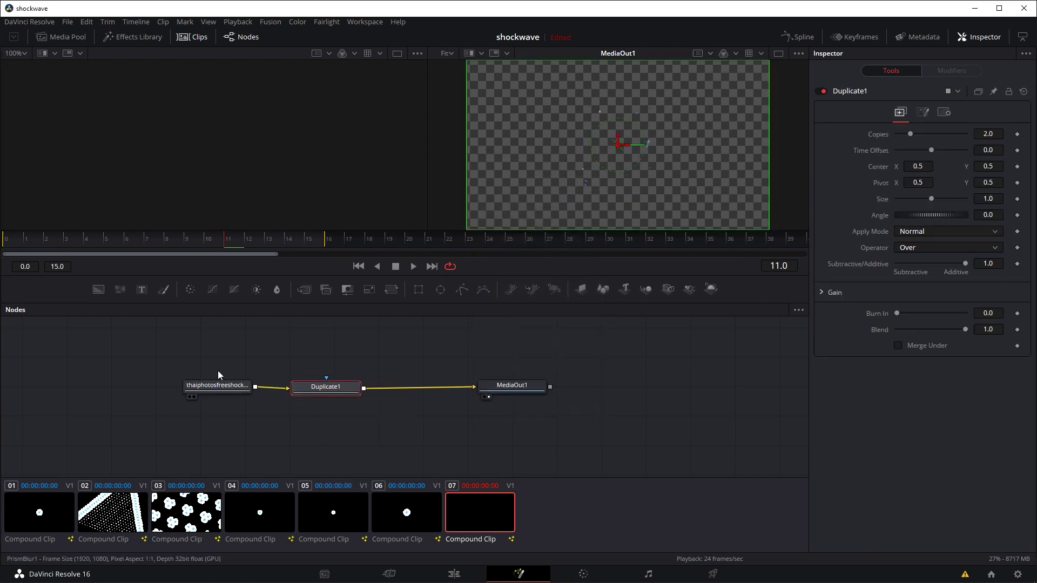
At frame 1, set the number of Copies on the Duplicate node to 4.
{"action": "left_click", "coordinate": [216, 384]}
{"action": "left_click", "coordinate": [52, 238]}
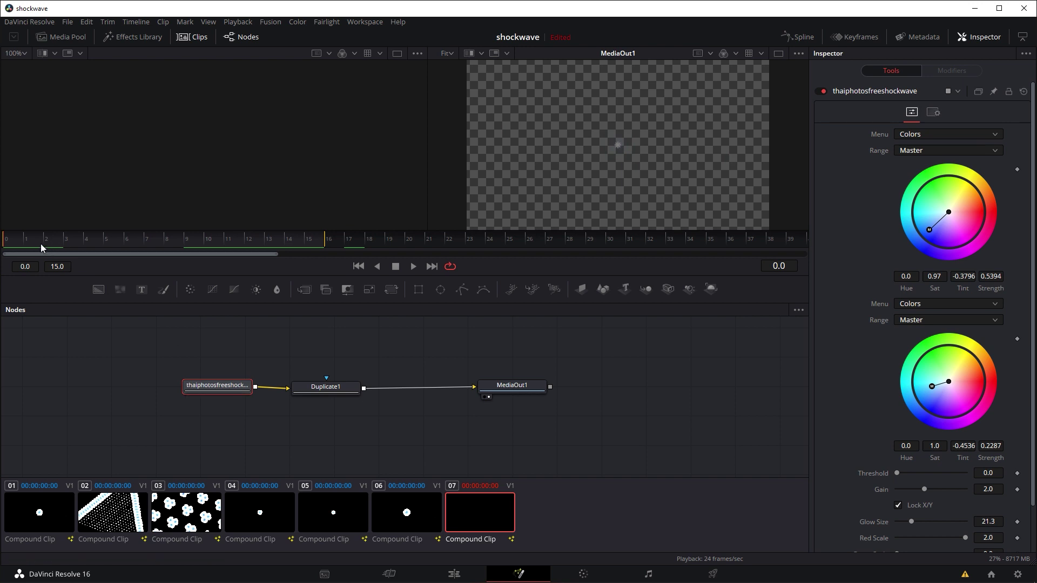
{"action": "left_click", "coordinate": [41, 241]}
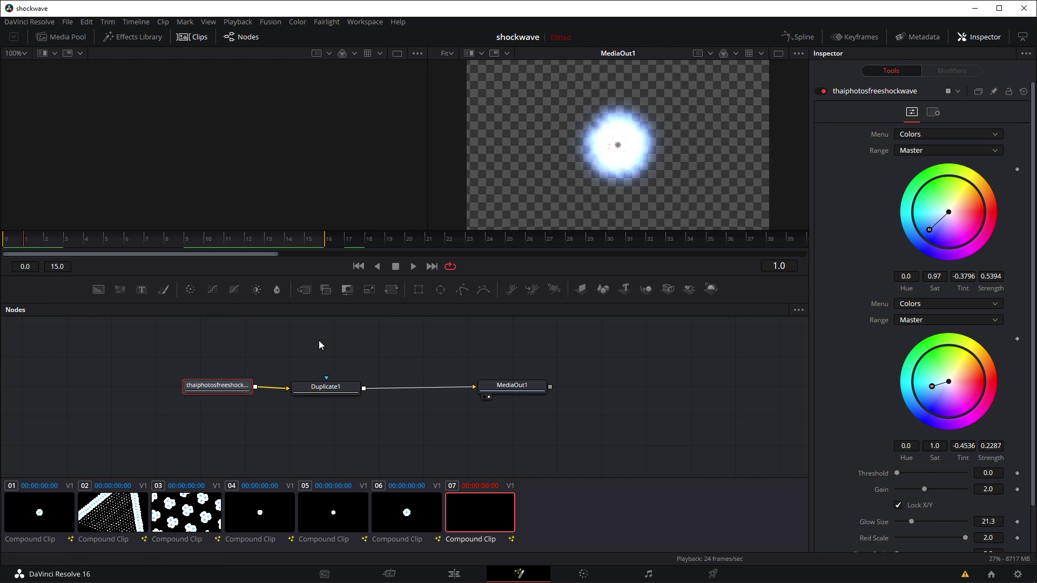
{"action": "left_click", "coordinate": [340, 384]}
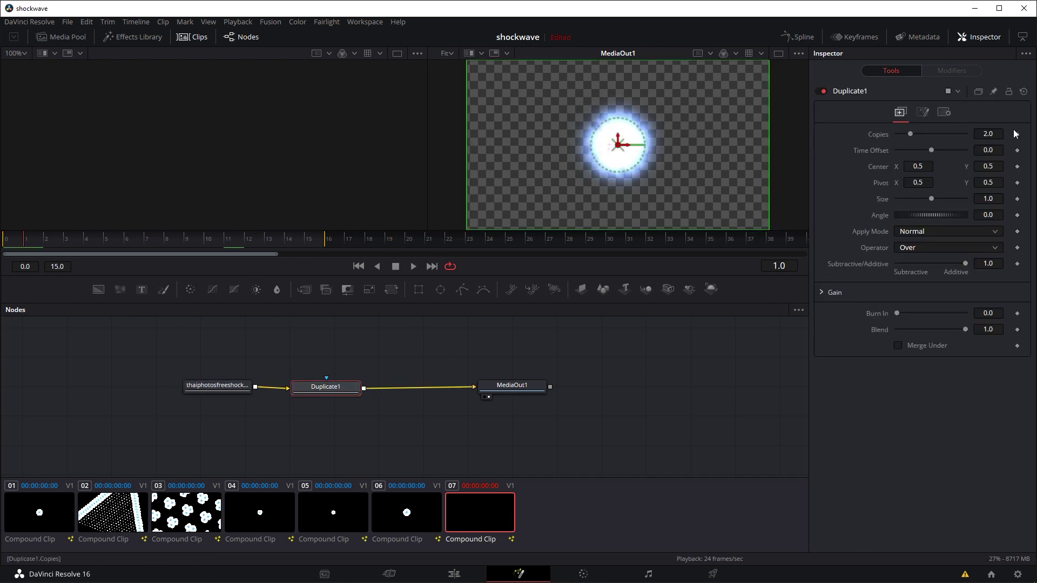
{"action": "left_click", "coordinate": [997, 134]}
{"action": "type", "text": "4"}
{"action": "key", "text": "Tab"}
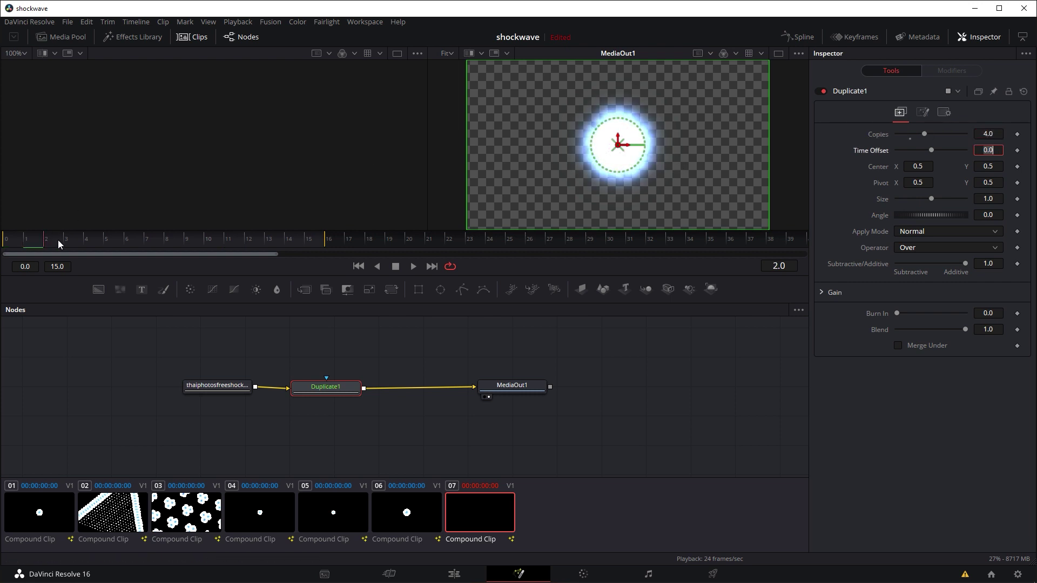
At frame 5, offset the duplicates with Center X at 0.539 and play the shockwave.
{"action": "left_click_drag", "start_coordinate": [57, 239], "coordinate": [95, 240]}
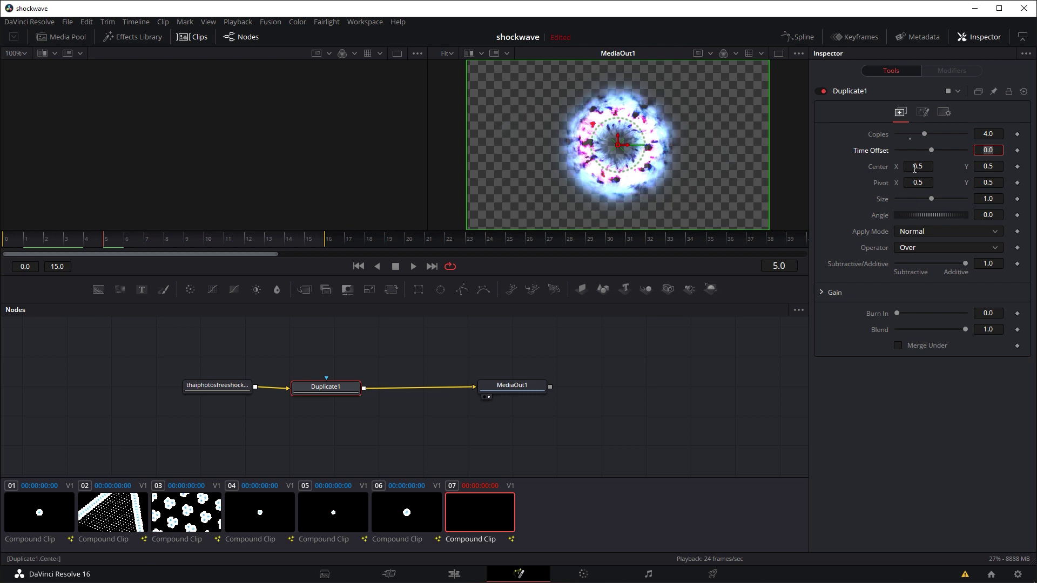
{"action": "left_click_drag", "start_coordinate": [914, 168], "coordinate": [935, 169]}
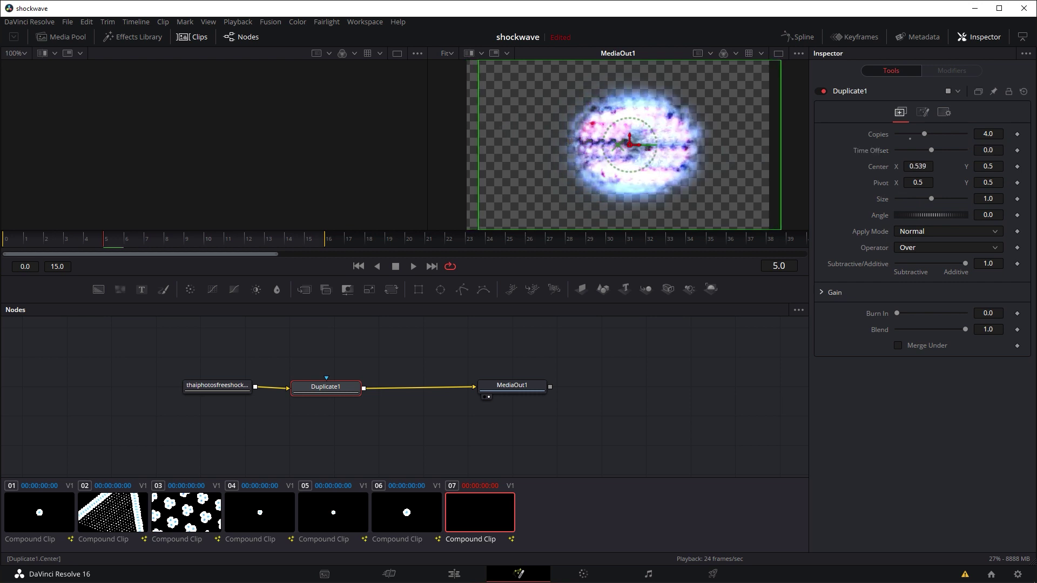
{"action": "left_click", "coordinate": [411, 266]}
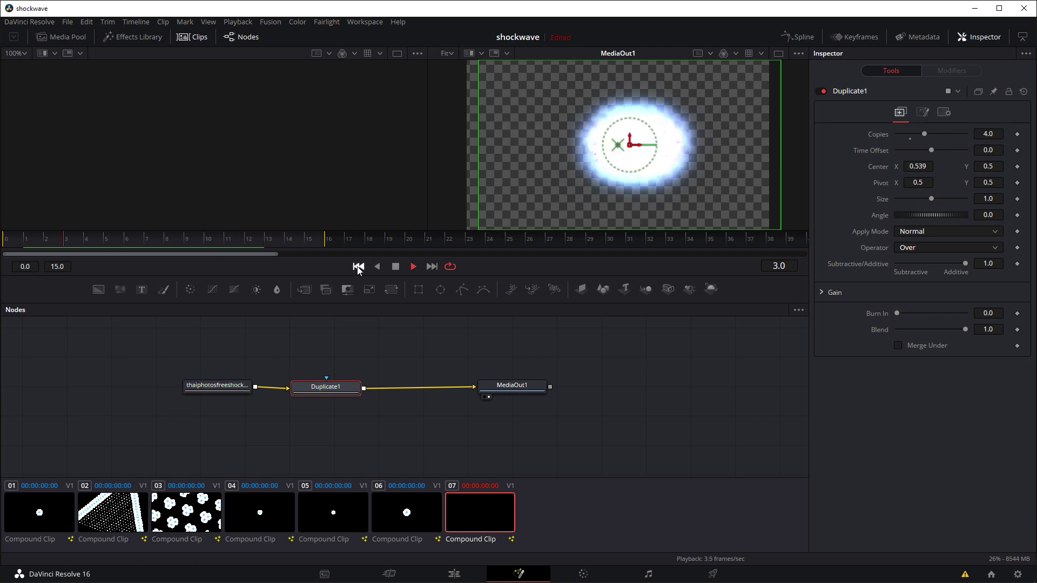
{"action": "left_click", "coordinate": [395, 266]}
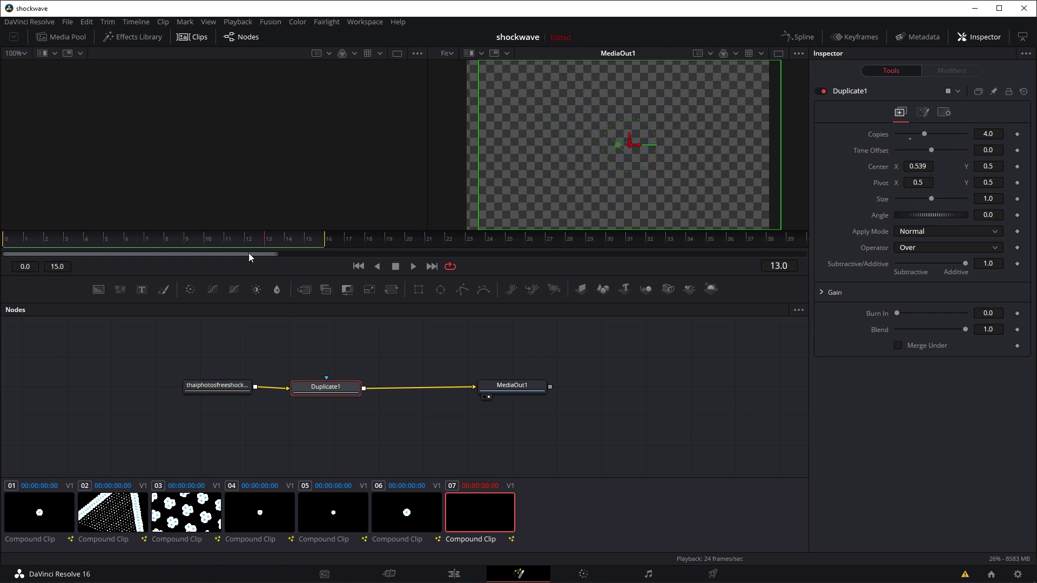
At frame 5, set the Duplicate's Apply Mode to Screen and play the shockwave from near the start.
{"action": "left_click", "coordinate": [105, 241]}
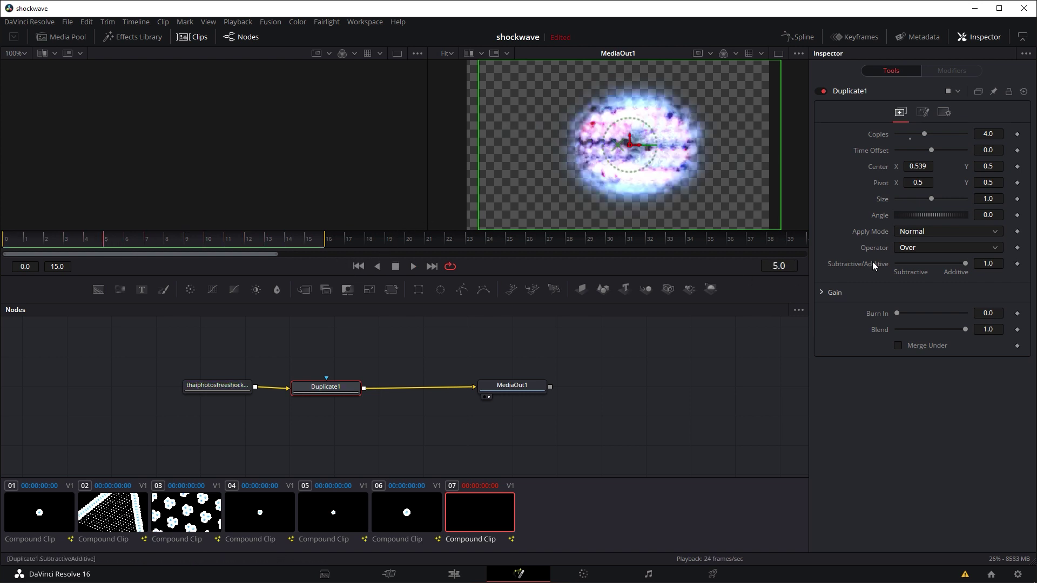
{"action": "left_click", "coordinate": [925, 231]}
{"action": "left_click", "coordinate": [919, 261]}
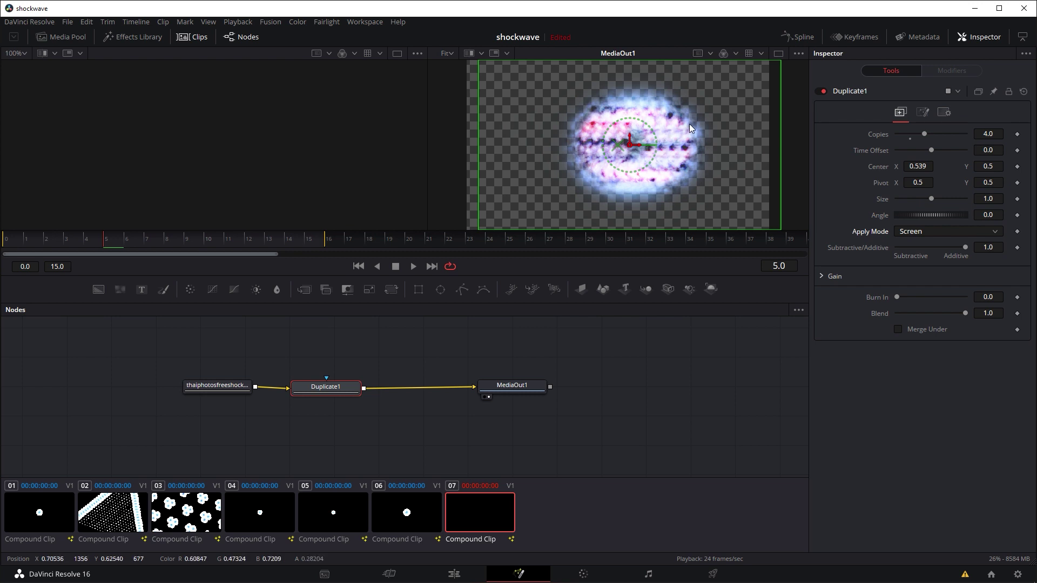
{"action": "left_click_drag", "start_coordinate": [104, 239], "coordinate": [36, 239]}
{"action": "key", "text": "space"}
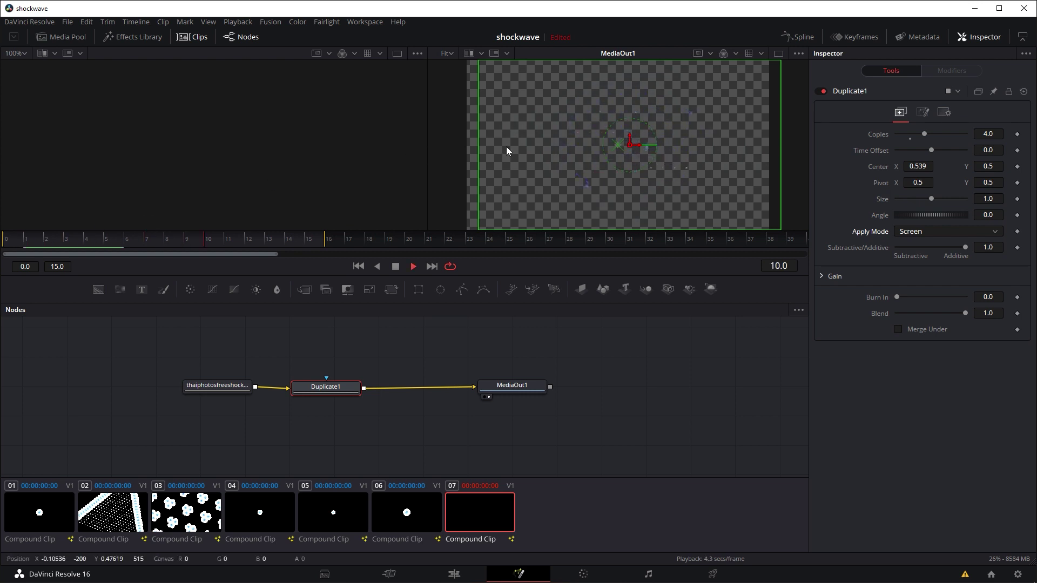
{"action": "key", "text": "space"}
At frame 3, set the Duplicate's Time Offset to -3 and play the shockwave from frame 0.
{"action": "left_click_drag", "start_coordinate": [217, 238], "coordinate": [67, 243]}
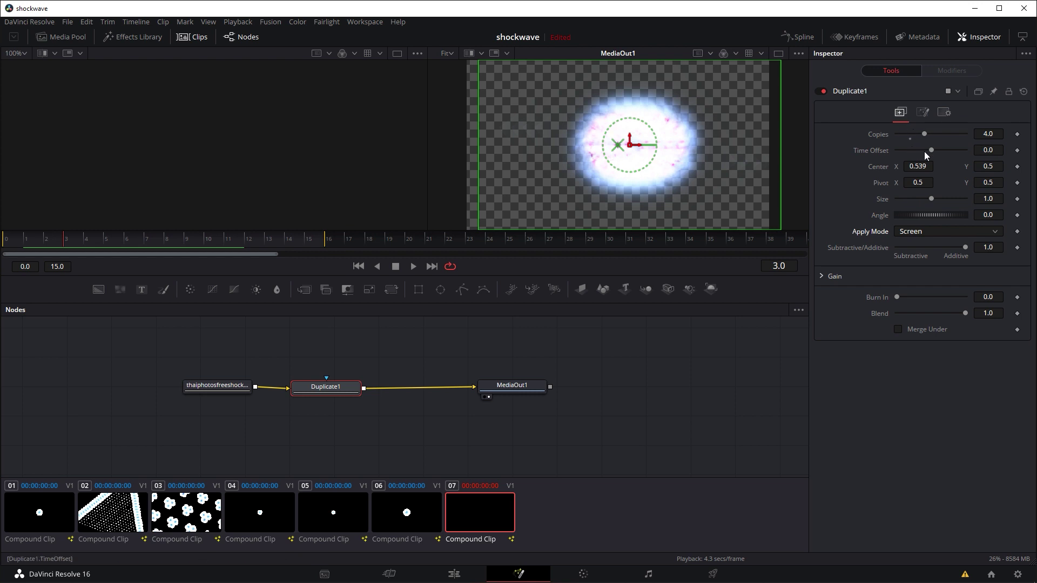
{"action": "left_click", "coordinate": [999, 150]}
{"action": "type", "text": "-3"}
{"action": "key", "text": "Tab"}
{"action": "left_click", "coordinate": [19, 245]}
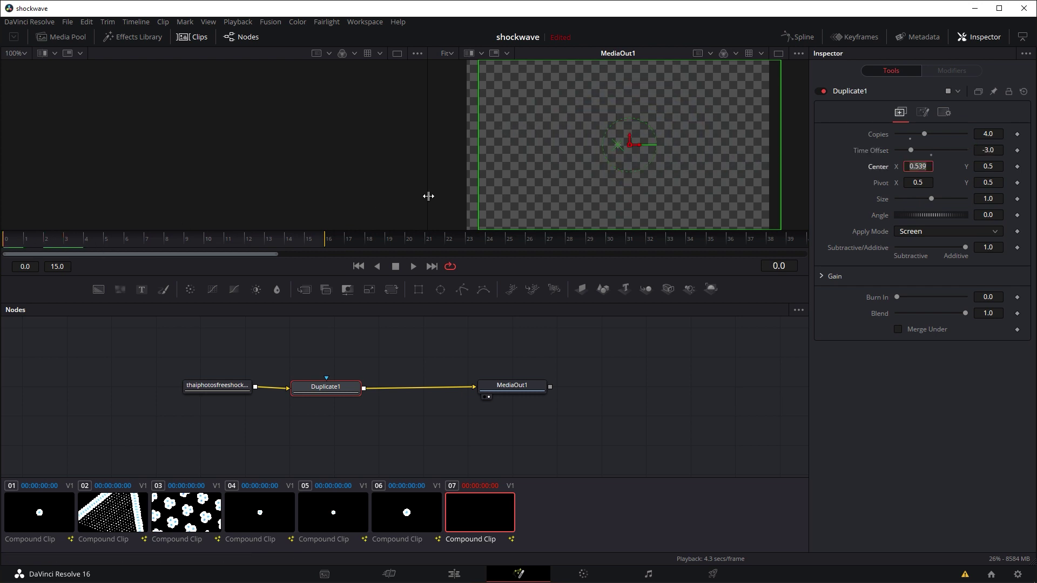
{"action": "left_click", "coordinate": [412, 266]}
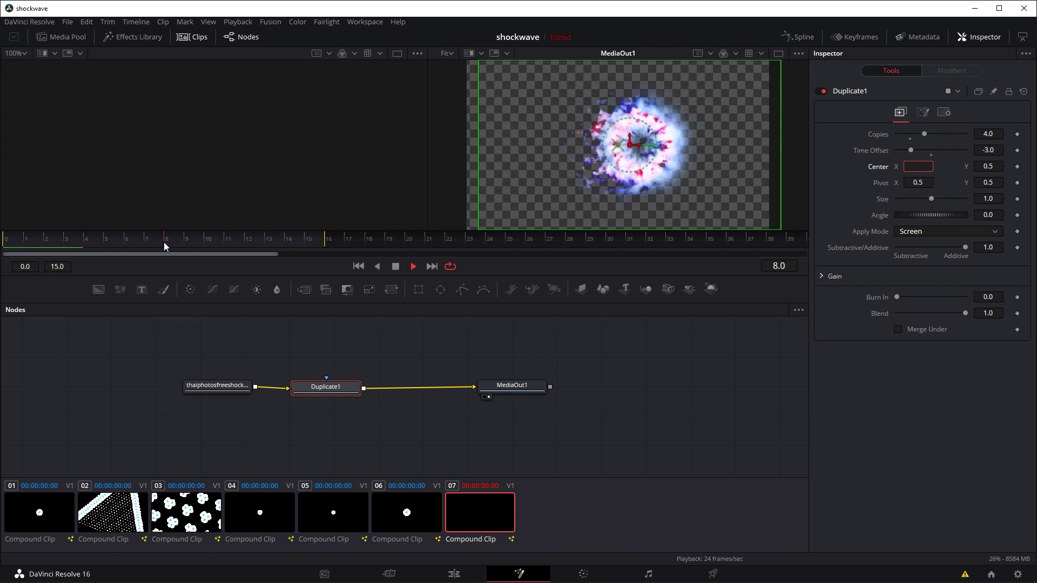
{"action": "key", "text": "space"}
At frame 6, set the Duplicate's Angle to 39.1 and play the shockwave from frame 2.
{"action": "left_click_drag", "start_coordinate": [156, 243], "coordinate": [141, 241]}
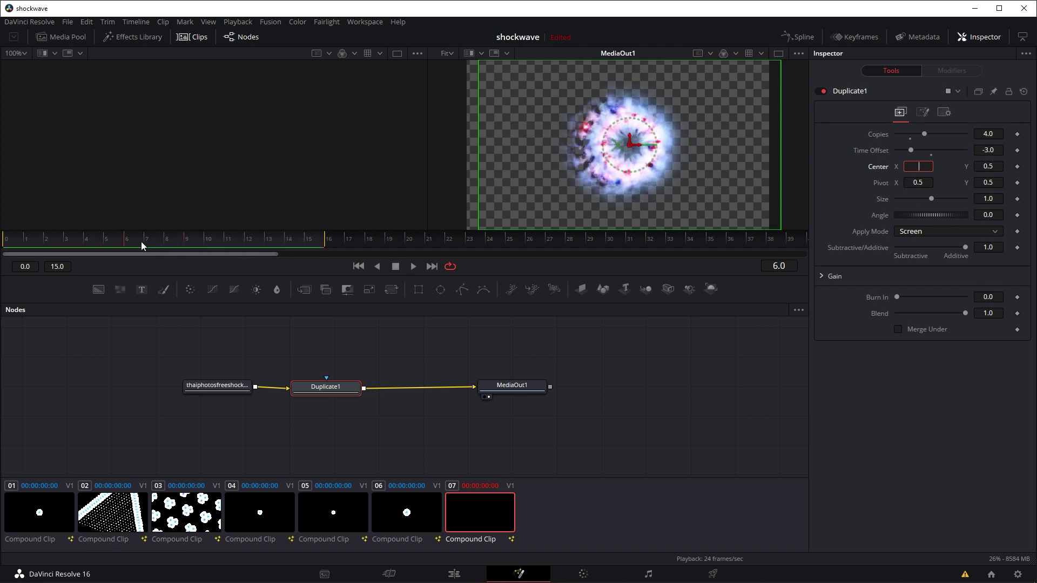
{"action": "left_click_drag", "start_coordinate": [920, 216], "coordinate": [929, 215]}
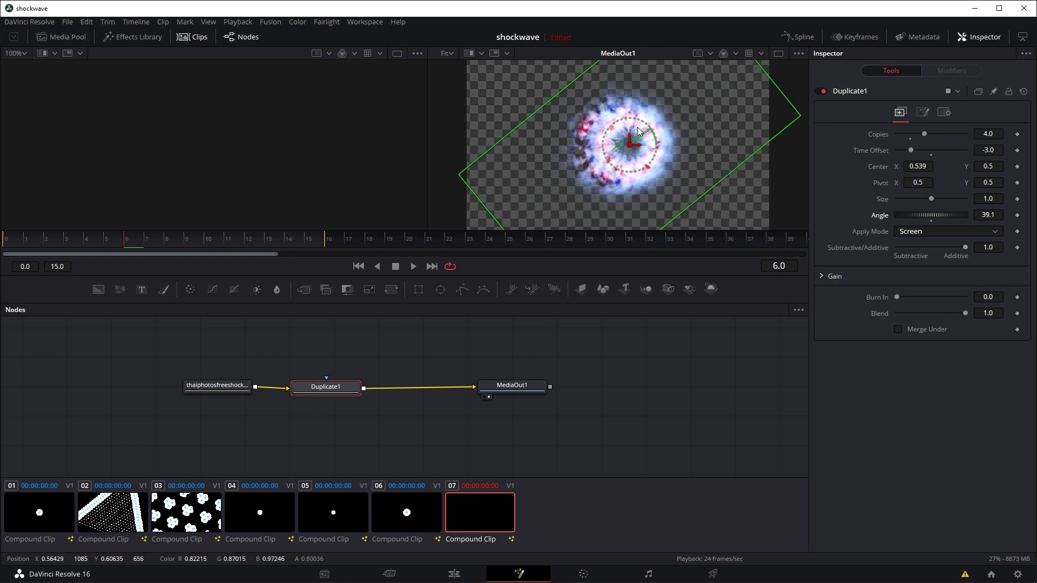
{"action": "left_click", "coordinate": [46, 240]}
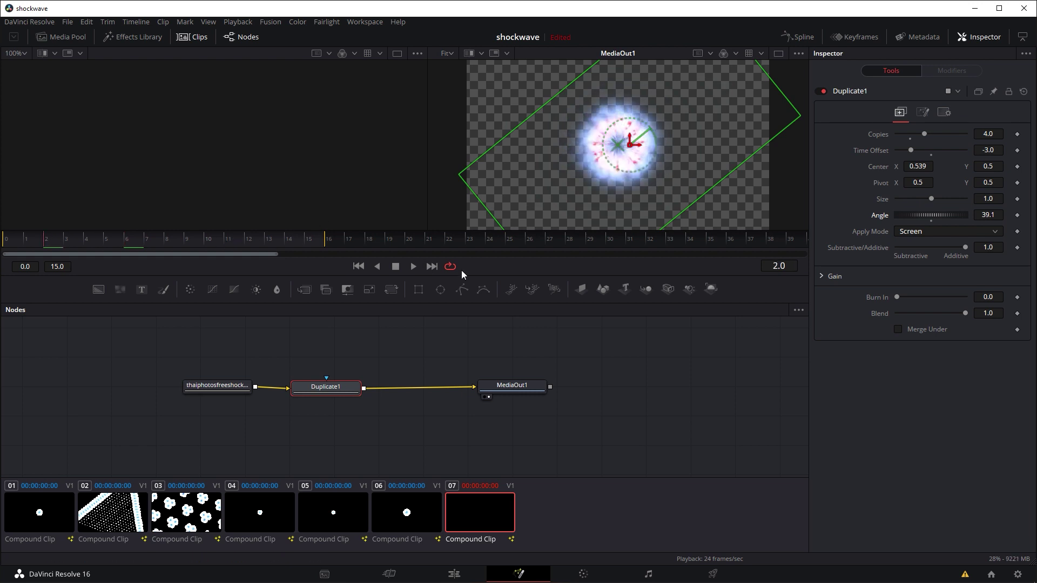
{"action": "left_click", "coordinate": [413, 265]}
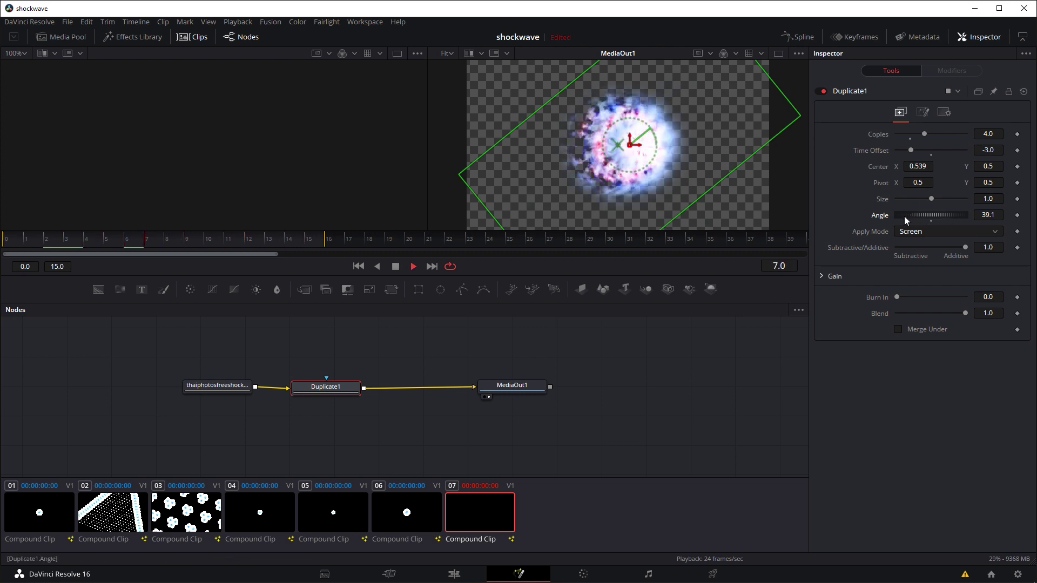
{"action": "key", "text": "space"}
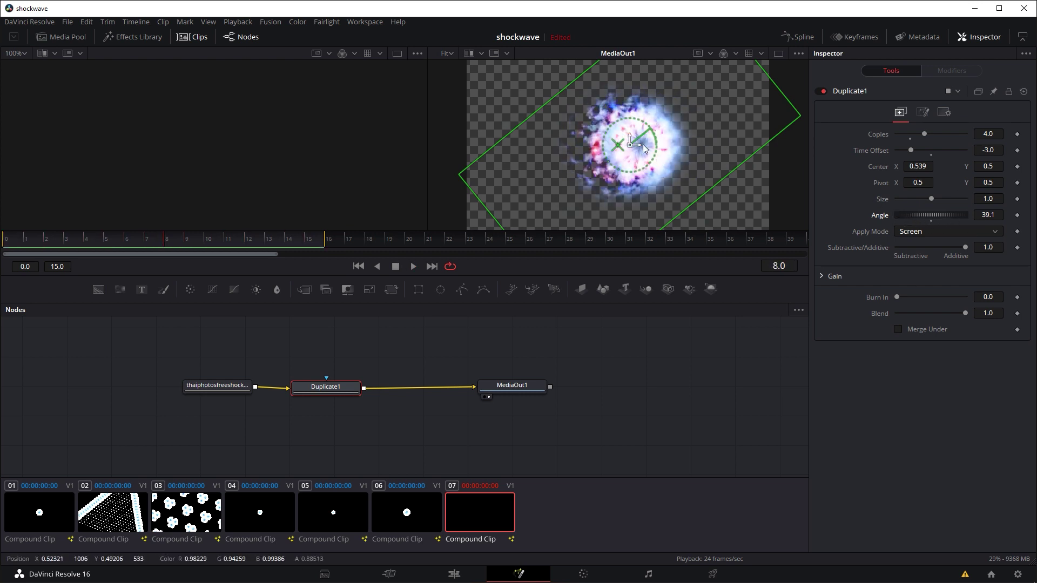
Set the Duplicate's Pivot X to 0.62 and play the spiralling shockwave copies.
{"action": "left_click_drag", "start_coordinate": [915, 186], "coordinate": [980, 186]}
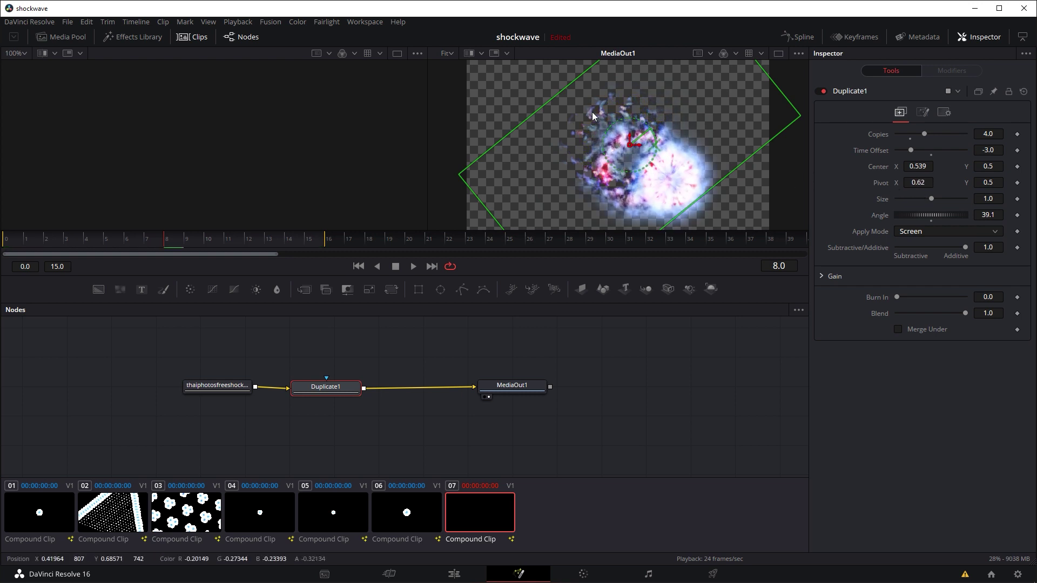
{"action": "left_click", "coordinate": [413, 265]}
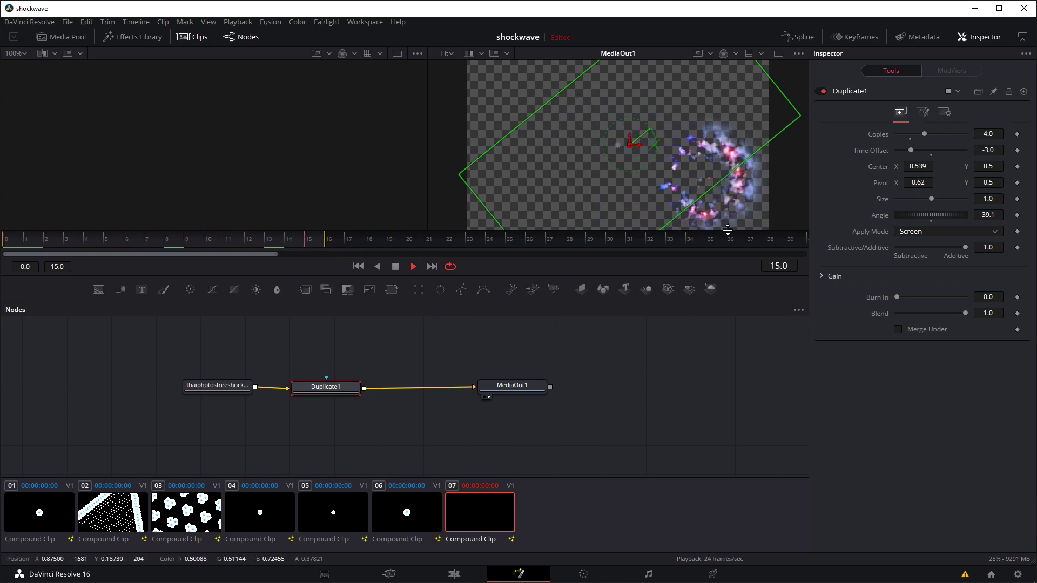
{"action": "key", "text": "space"}
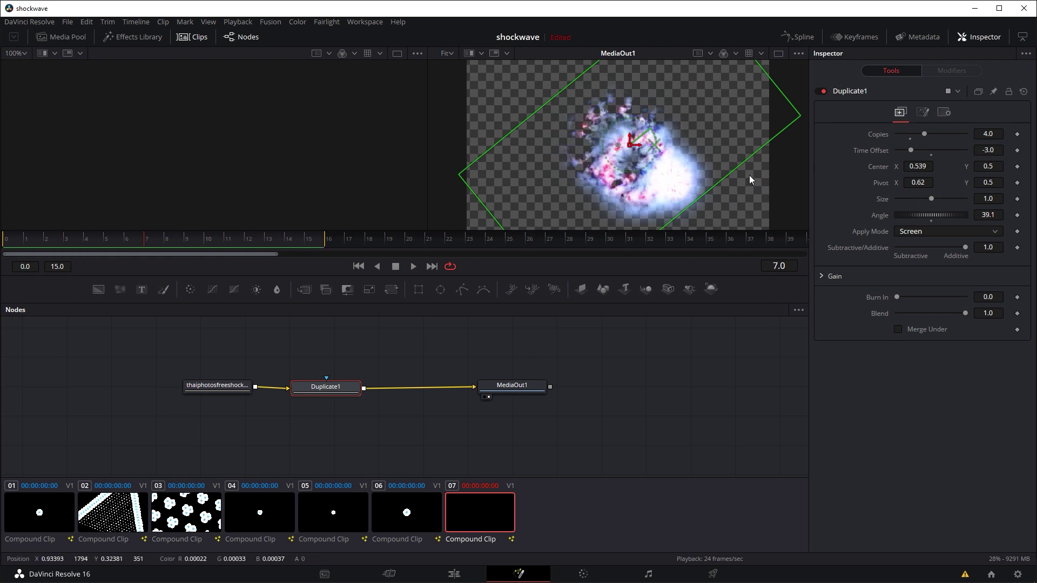
{"action": "key", "text": "space"}
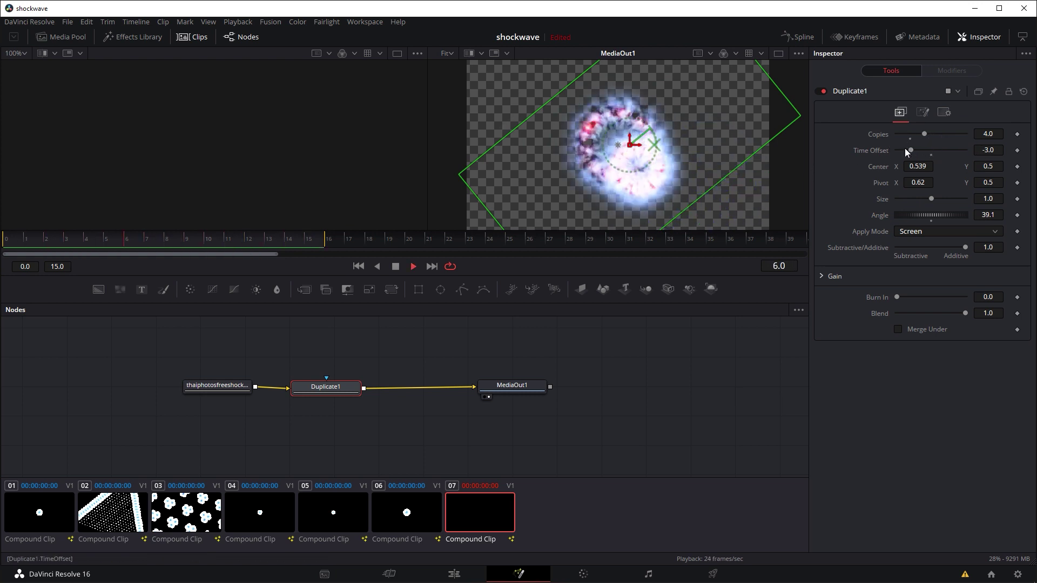
Reduce the Duplicate's Size to 0.67 during playback, stop it and inspect the result at frame 4.
{"action": "left_click_drag", "start_coordinate": [929, 199], "coordinate": [925, 196]}
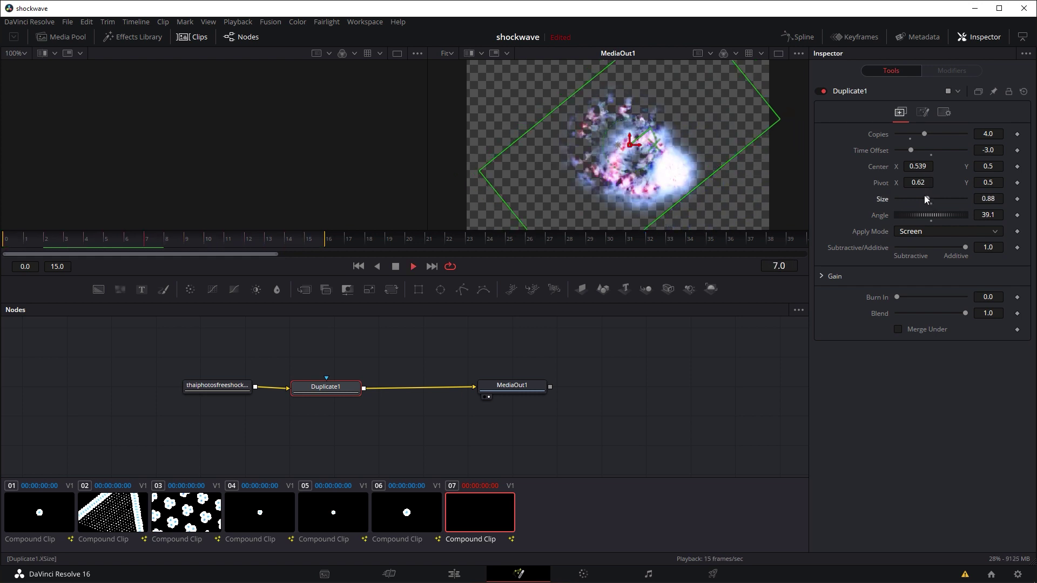
{"action": "left_click_drag", "start_coordinate": [924, 198], "coordinate": [918, 197]}
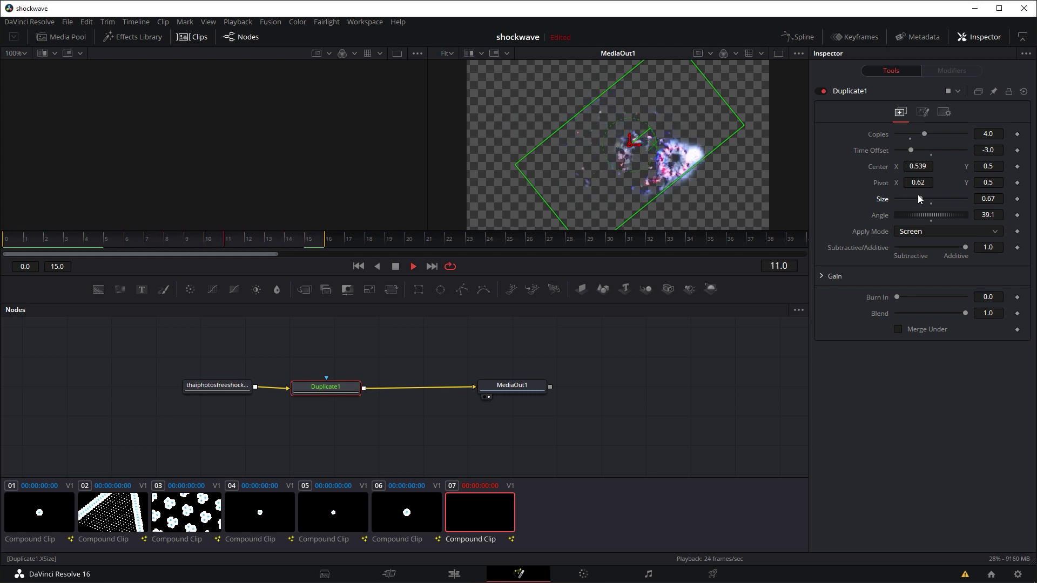
{"action": "key", "text": "space"}
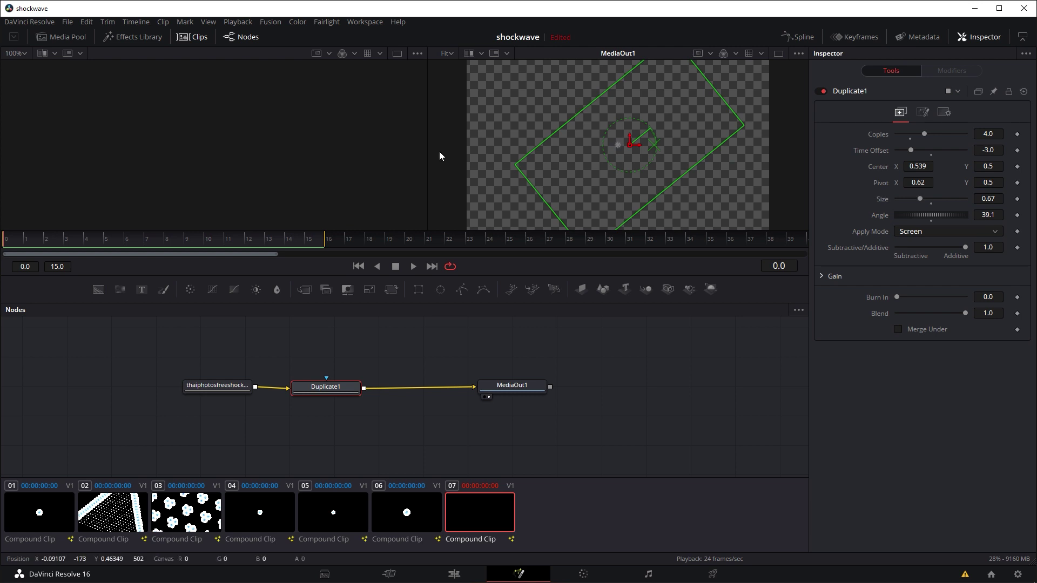
{"action": "mouse_move", "coordinate": [91, 244]}
{"action": "left_mouse_down"}
{"action": "mouse_move", "coordinate": [47, 248]}
{"action": "mouse_move", "coordinate": [112, 247]}
{"action": "mouse_move", "coordinate": [95, 246]}
{"action": "left_mouse_up"}
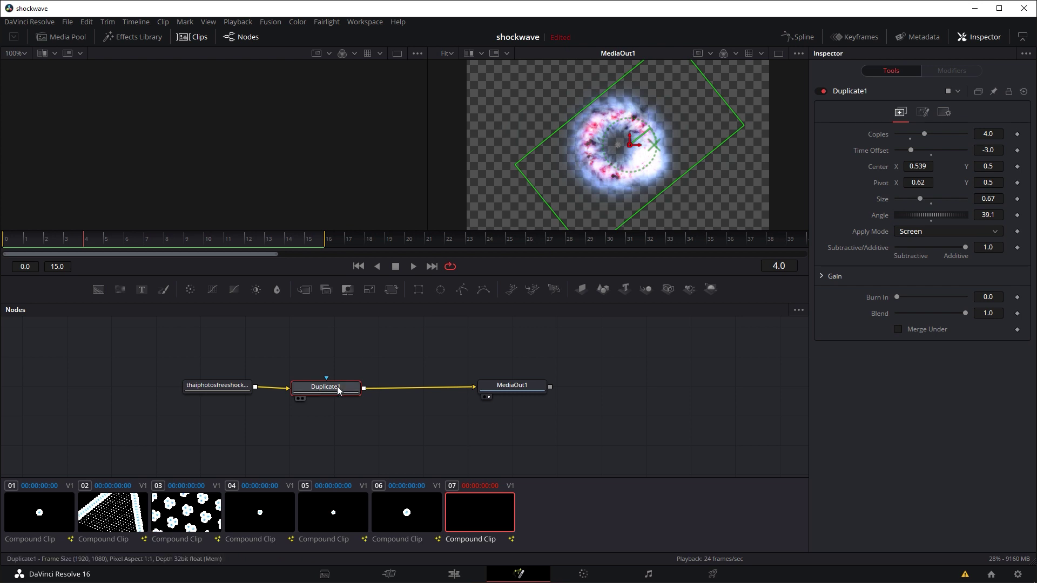
Delete the Duplicate node and move the shockwave node farther away from MediaOut.
{"action": "key", "text": "Delete"}
{"action": "left_click_drag", "start_coordinate": [236, 389], "coordinate": [199, 395]}
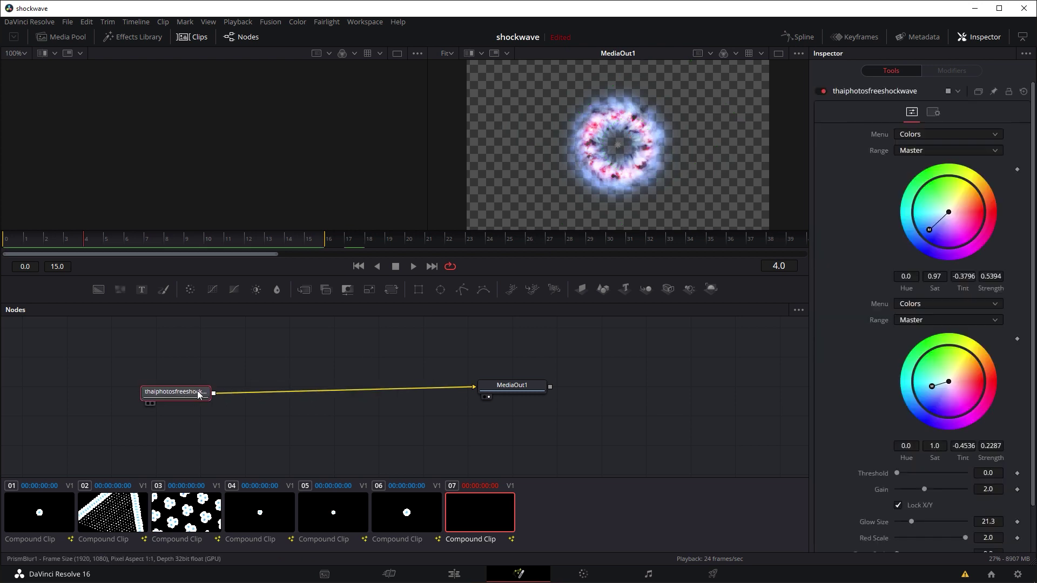
Add a pEmitter node above the shockwave node and connect a pRender node to its output.
{"action": "key", "text": "shift+space"}
{"action": "type", "text": "pem"}
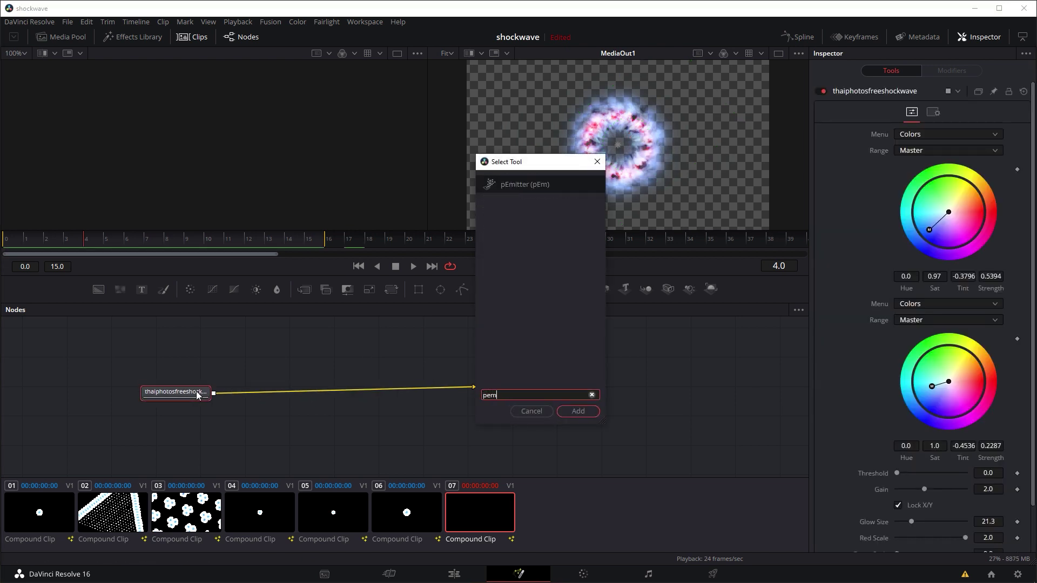
{"action": "key", "text": "Return"}
{"action": "left_click_drag", "start_coordinate": [186, 423], "coordinate": [274, 339]}
{"action": "key", "text": "shift+space"}
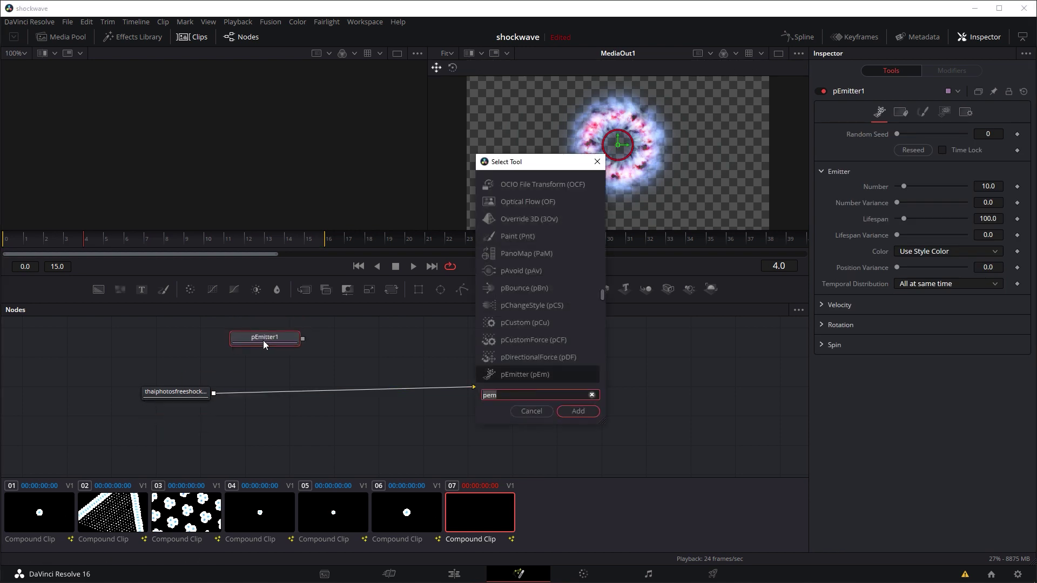
{"action": "type", "text": "pren"}
{"action": "key", "text": "Return"}
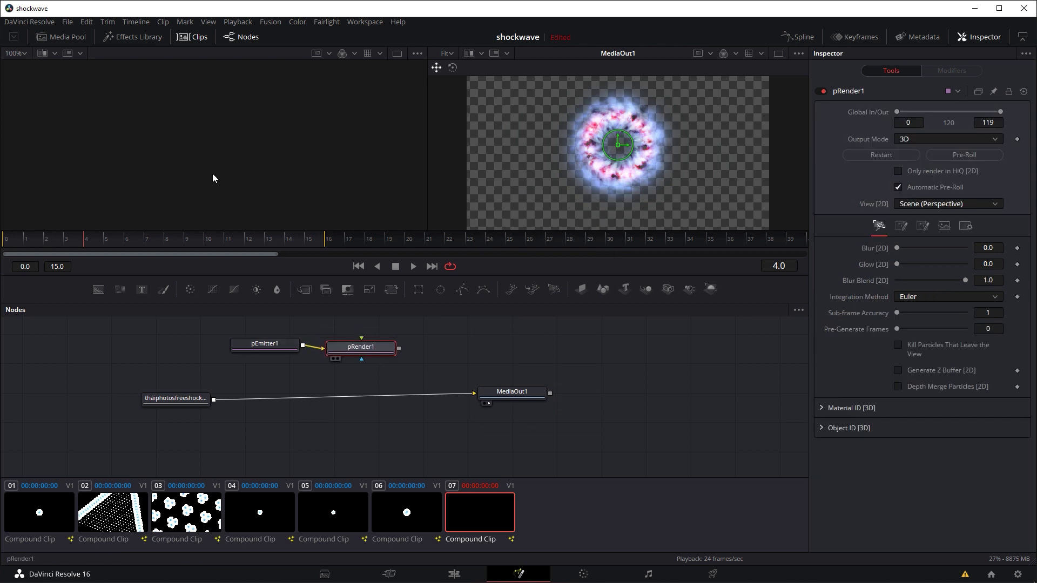
Show pRender1 in the first viewer, set its Output Mode to 2D and play the particle output.
{"action": "key", "text": "1"}
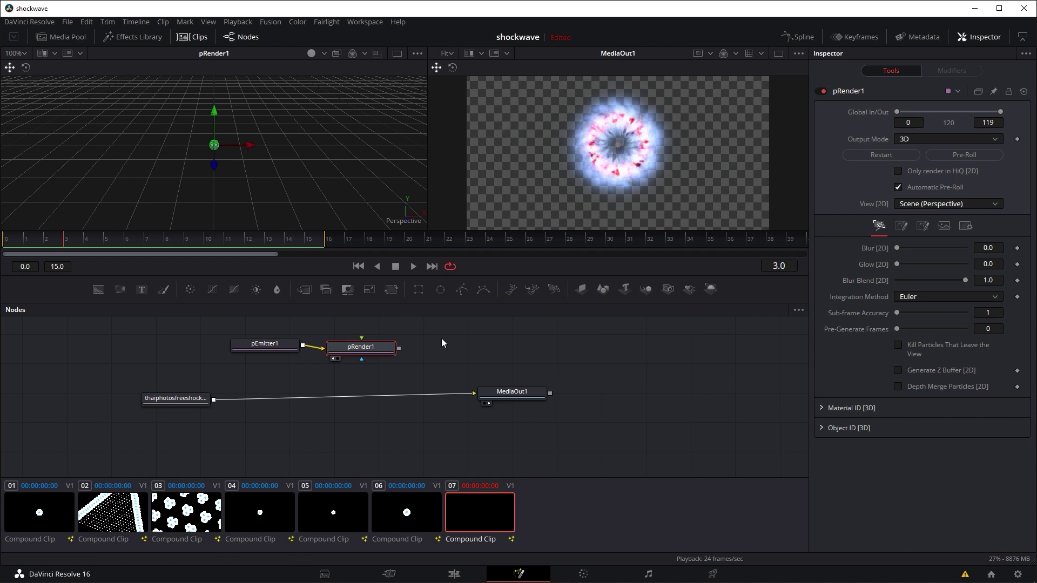
{"action": "left_click", "coordinate": [949, 139]}
{"action": "left_click", "coordinate": [934, 161]}
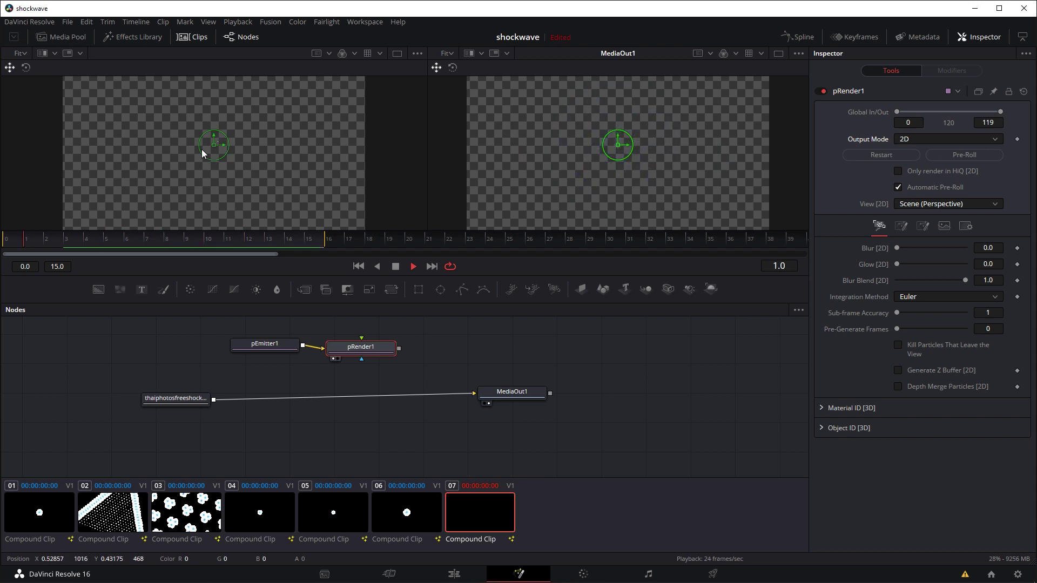
{"action": "key", "text": "space"}
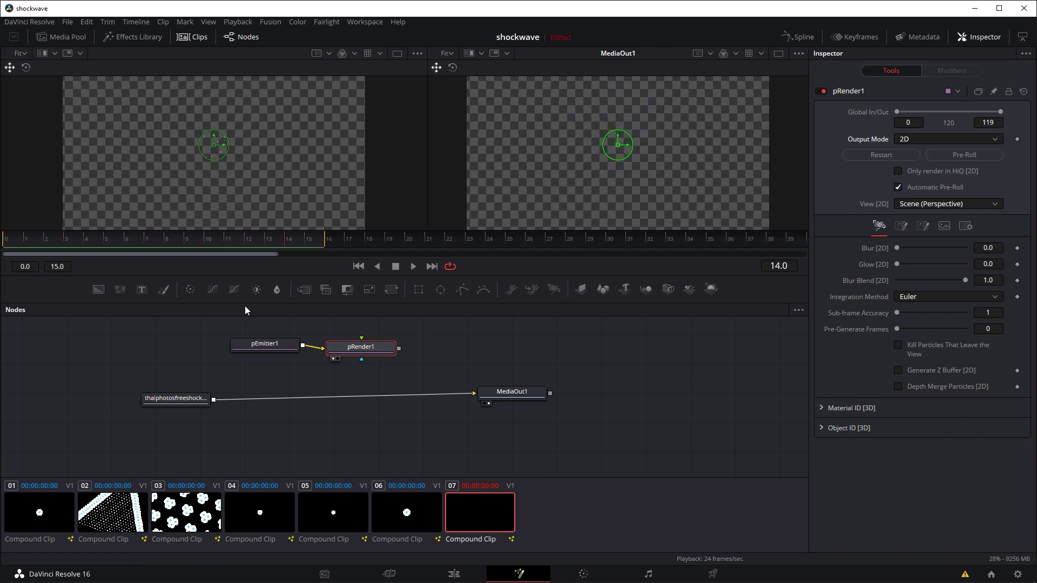
Try Rectangle as the pEmitter's region, play the particles and go to frame 4.
{"action": "left_click", "coordinate": [290, 346]}
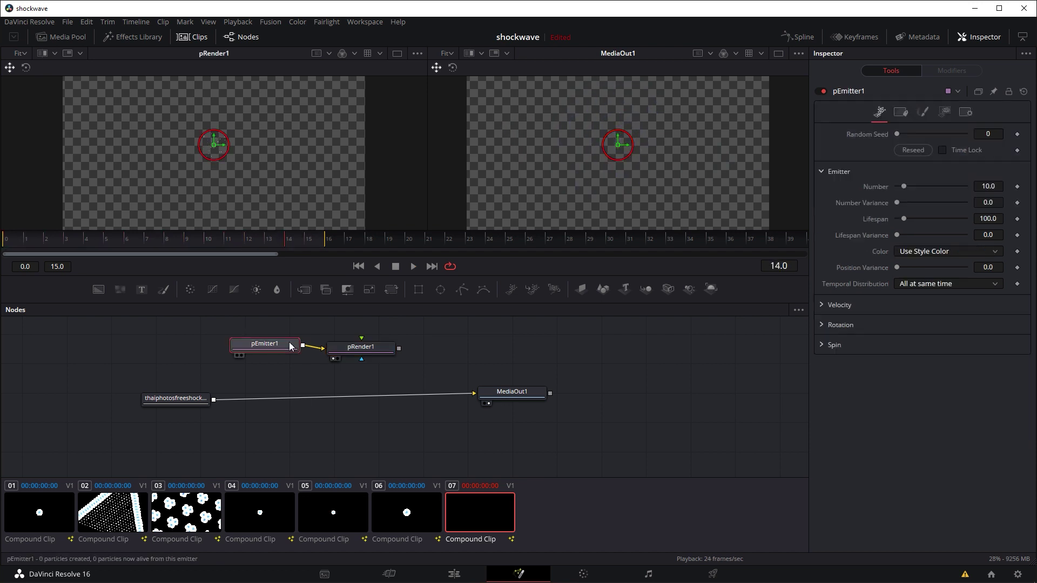
{"action": "left_click", "coordinate": [944, 112]}
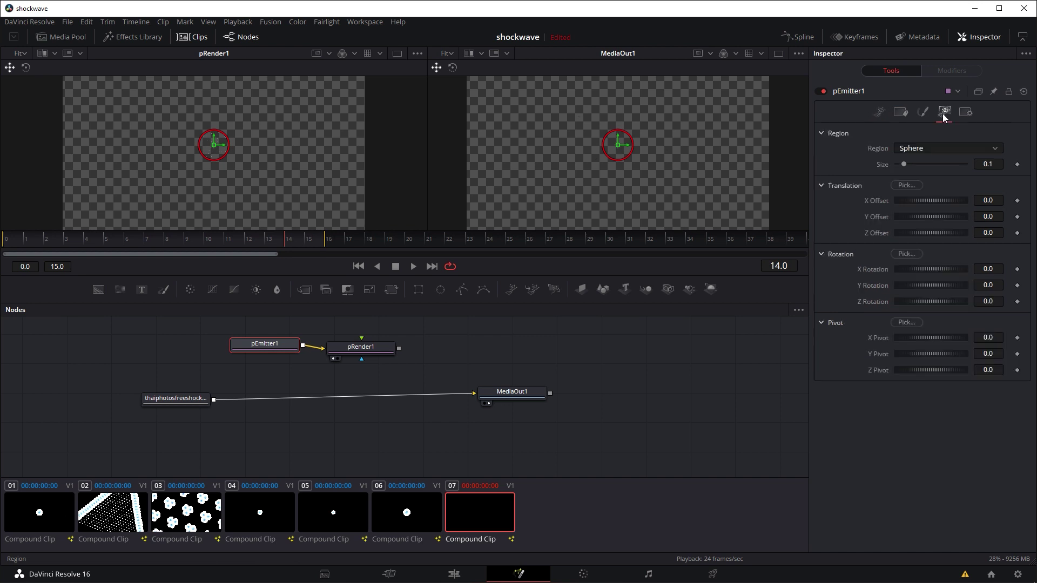
{"action": "left_click", "coordinate": [916, 148]}
{"action": "left_click", "coordinate": [924, 232]}
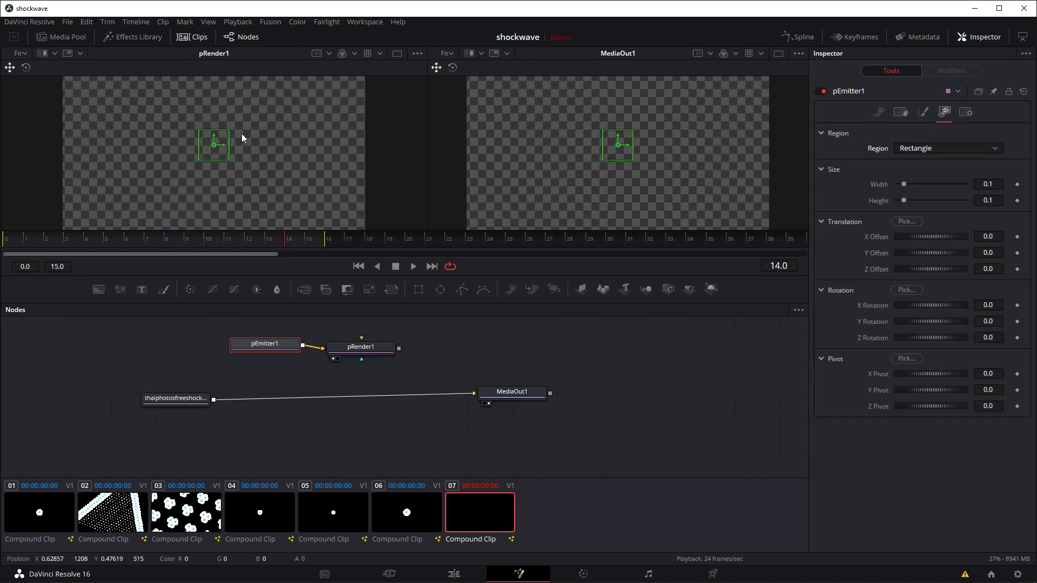
{"action": "key", "text": "space"}
{"action": "key", "text": "space"}
{"action": "left_click", "coordinate": [97, 237]}
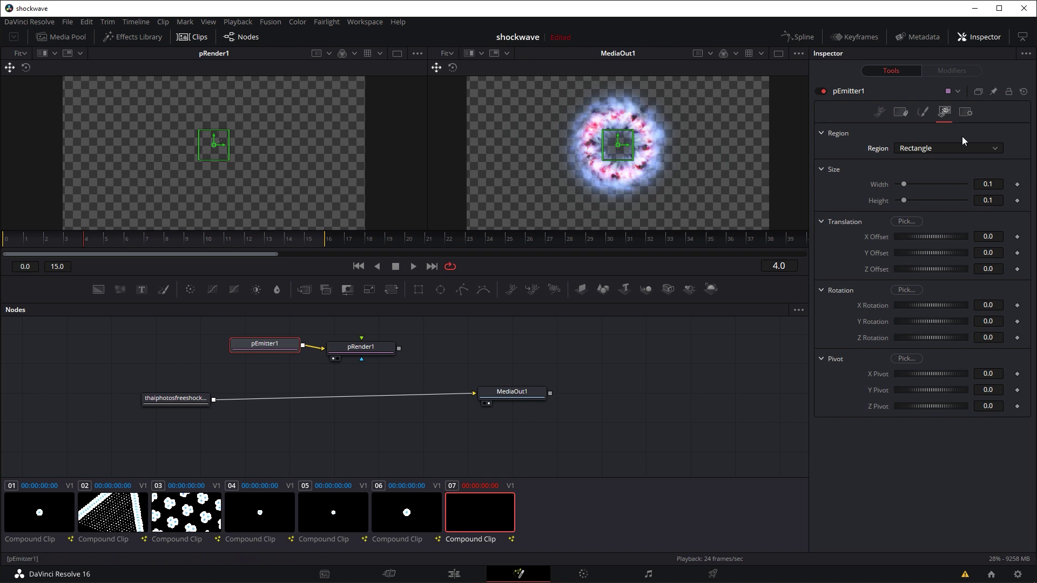
Set the pEmitter's region to Bitmap and add an unconnected Bitmap mask node in front of it.
{"action": "left_click", "coordinate": [940, 148]}
{"action": "left_click", "coordinate": [920, 187]}
{"action": "left_click_drag", "start_coordinate": [181, 404], "coordinate": [112, 405]}
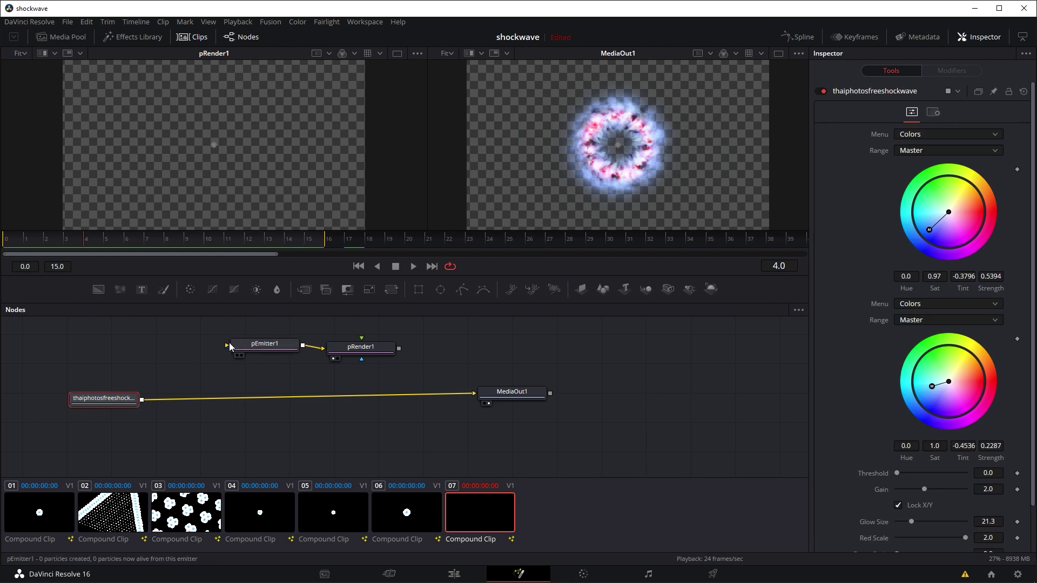
{"action": "left_click", "coordinate": [187, 356]}
{"action": "key", "text": "shift+space"}
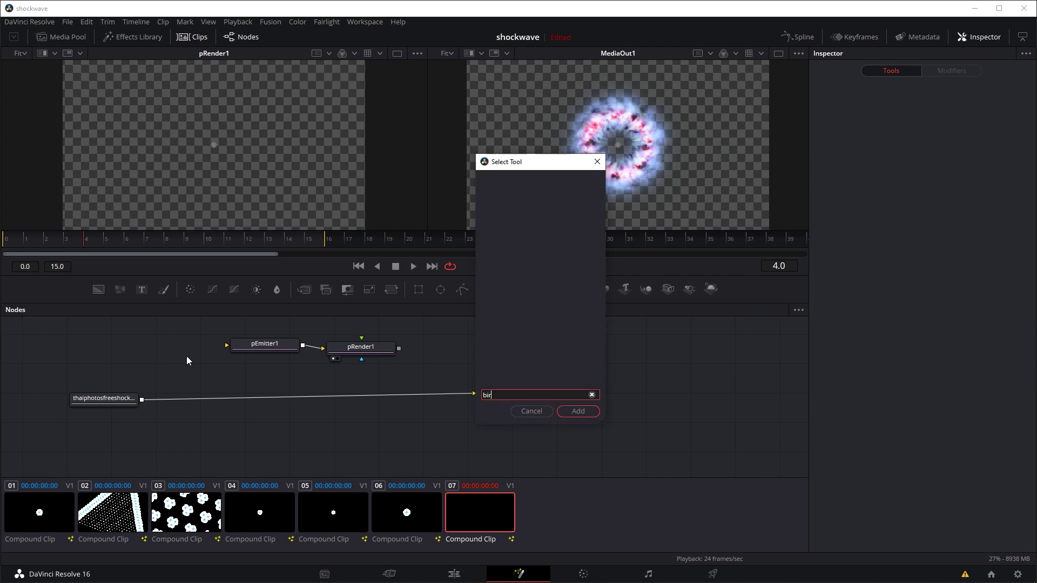
{"action": "type", "text": "bit"}
{"action": "key", "text": "Return"}
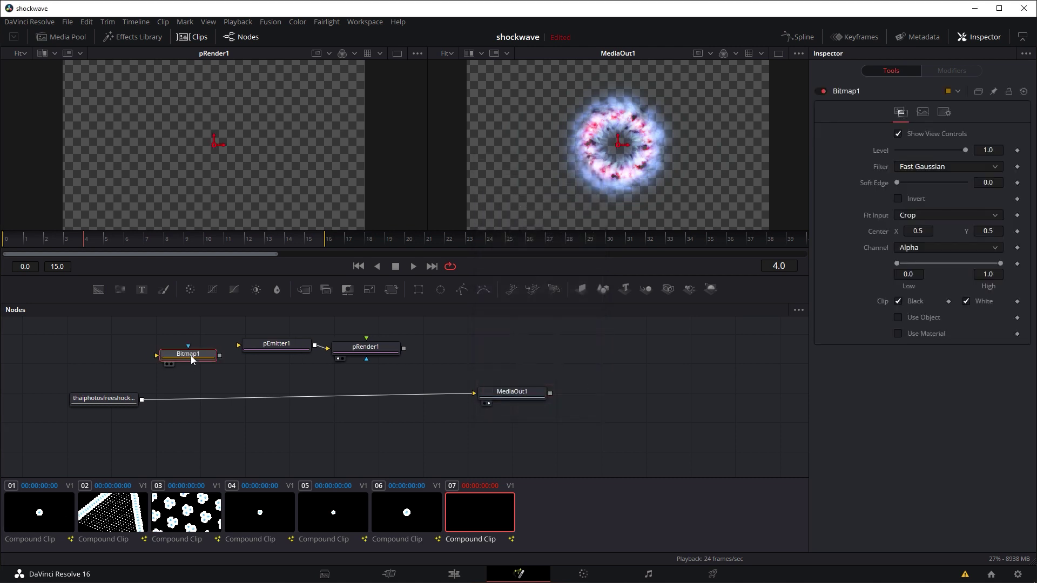
Connect the shockwave node's output to the Bitmap node and show Bitmap1 in the second viewer.
{"action": "left_click_drag", "start_coordinate": [114, 399], "coordinate": [87, 399]}
{"action": "left_click", "coordinate": [108, 403]}
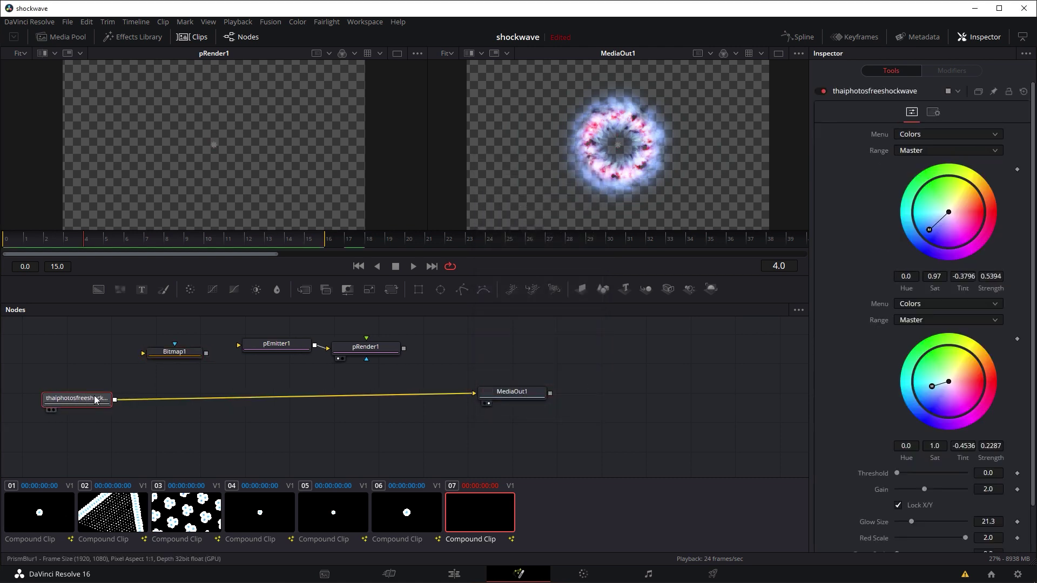
{"action": "key", "text": "2"}
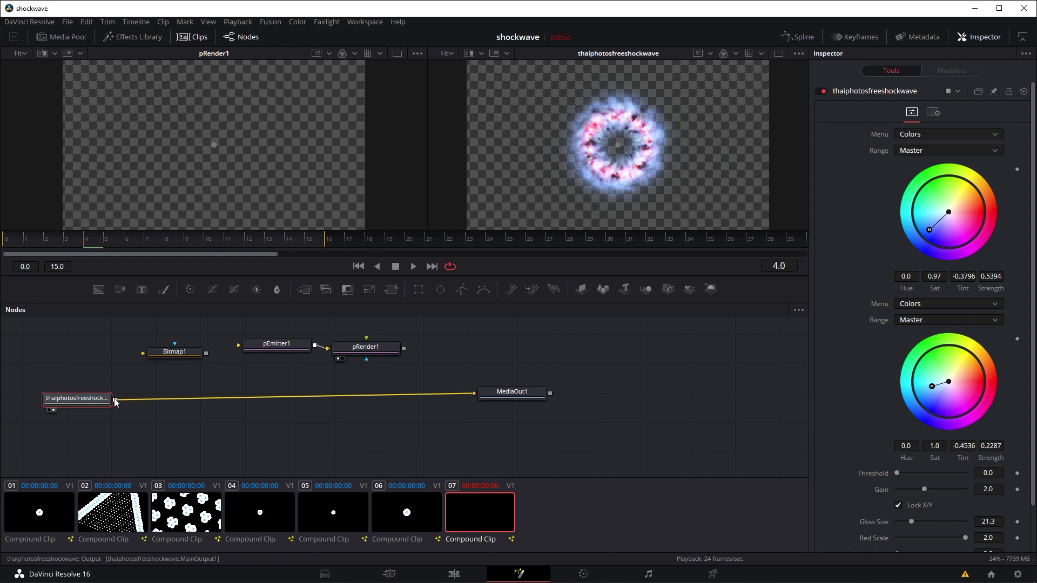
{"action": "left_click_drag", "start_coordinate": [115, 402], "coordinate": [560, 153]}
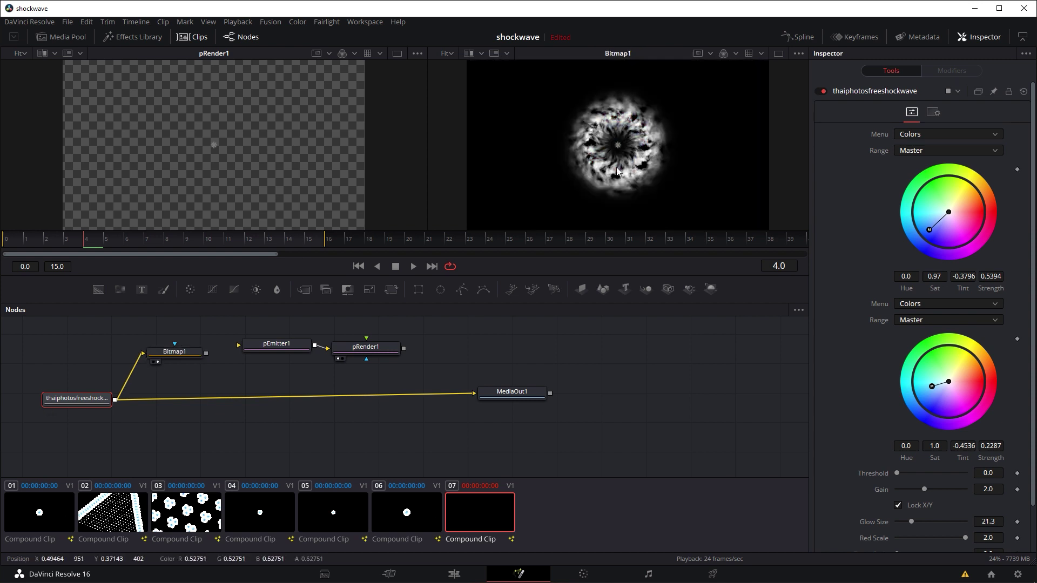
Play the Bitmap mask, go to frame 3 and connect the Bitmap node's output to the pEmitter.
{"action": "key", "text": "space"}
{"action": "key", "text": "space"}
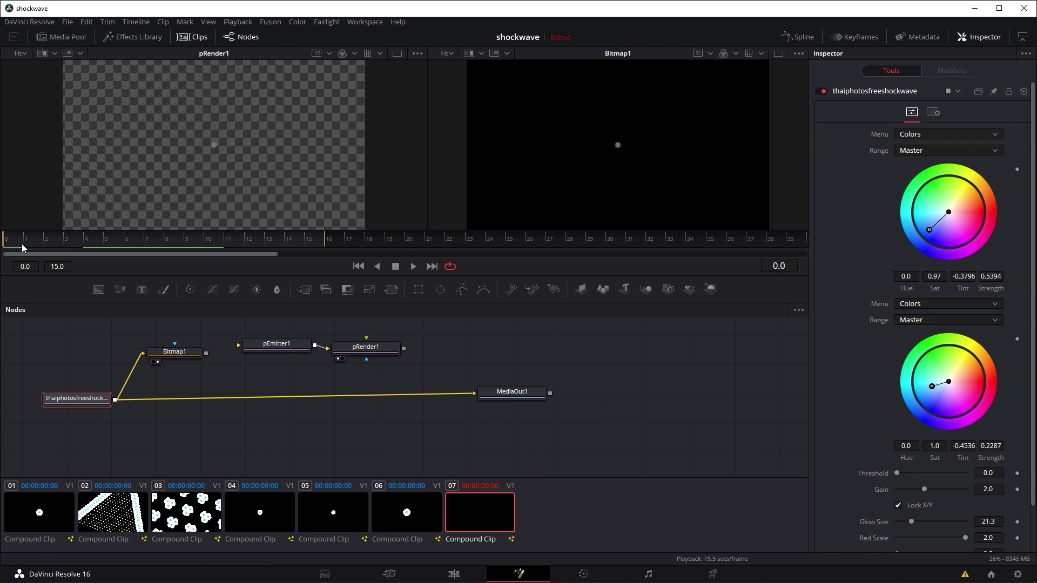
{"action": "left_click_drag", "start_coordinate": [22, 244], "coordinate": [83, 238]}
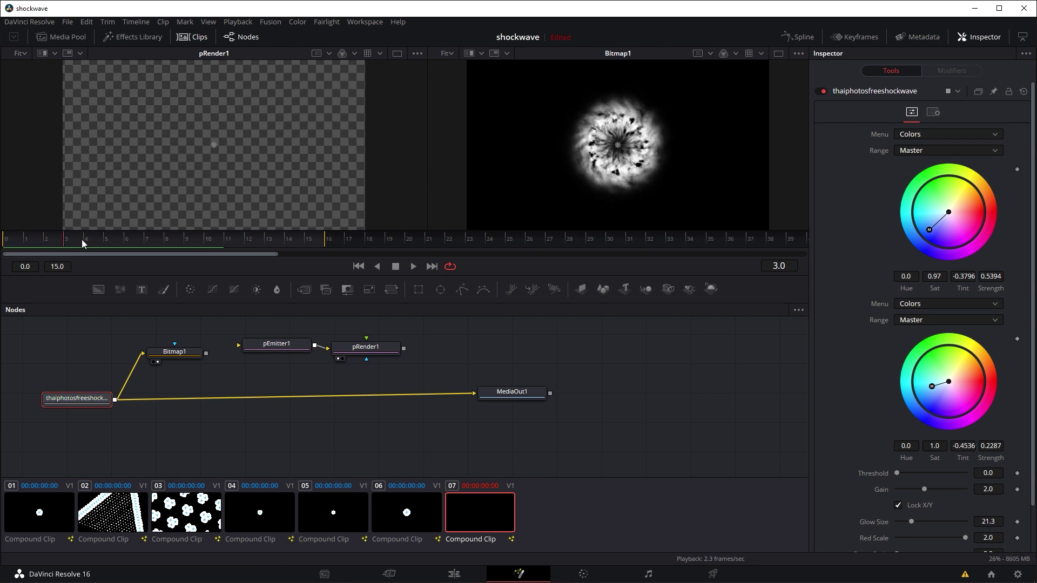
{"action": "left_click_drag", "start_coordinate": [205, 354], "coordinate": [254, 342]}
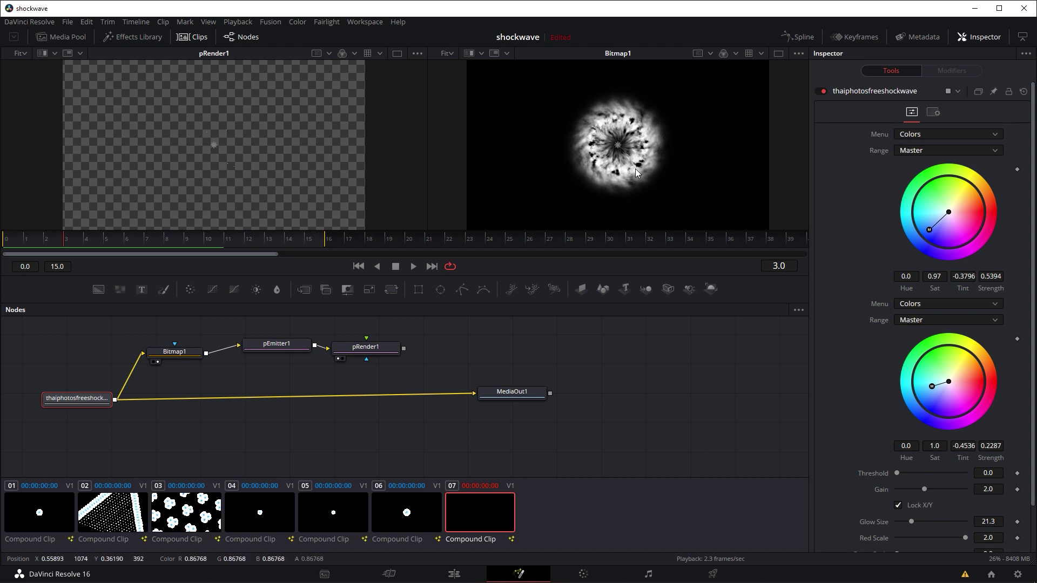
Examine the Bitmap mask's shape at frames 8, 11 and 5 of the shockwave.
{"action": "mouse_move", "coordinate": [159, 241]}
{"action": "left_mouse_down"}
{"action": "mouse_move", "coordinate": [7, 238]}
{"action": "mouse_move", "coordinate": [164, 242]}
{"action": "left_mouse_up"}
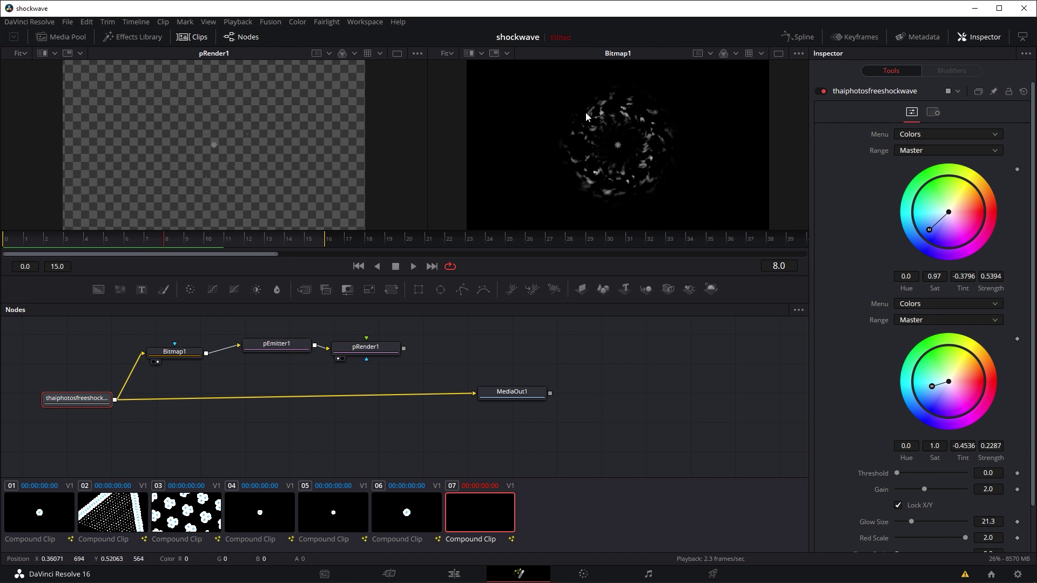
{"action": "left_click", "coordinate": [228, 238]}
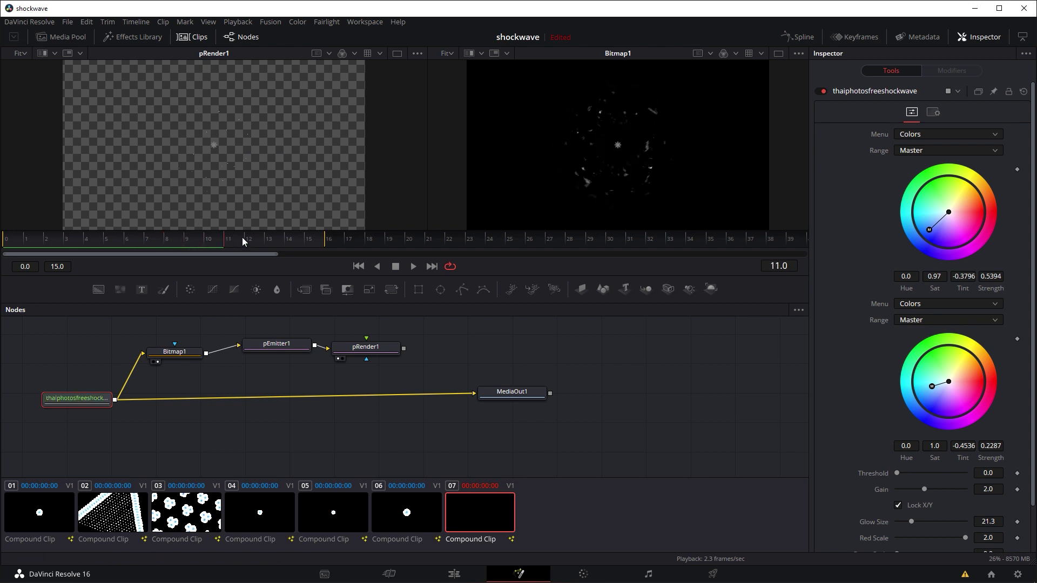
{"action": "left_click", "coordinate": [120, 241]}
{"action": "mouse_move", "coordinate": [120, 242]}
{"action": "left_mouse_down"}
{"action": "mouse_move", "coordinate": [7, 238]}
{"action": "mouse_move", "coordinate": [146, 239]}
{"action": "mouse_move", "coordinate": [106, 241]}
{"action": "left_mouse_up"}
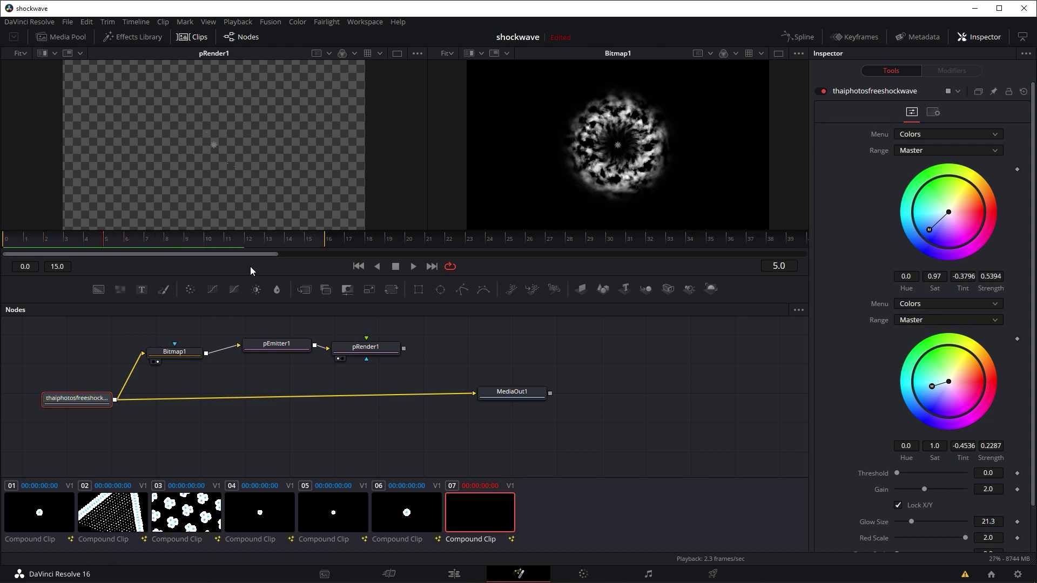
Set the pEmitter's Number to 30 and go to frame 6 to check the particles.
{"action": "left_click", "coordinate": [280, 346]}
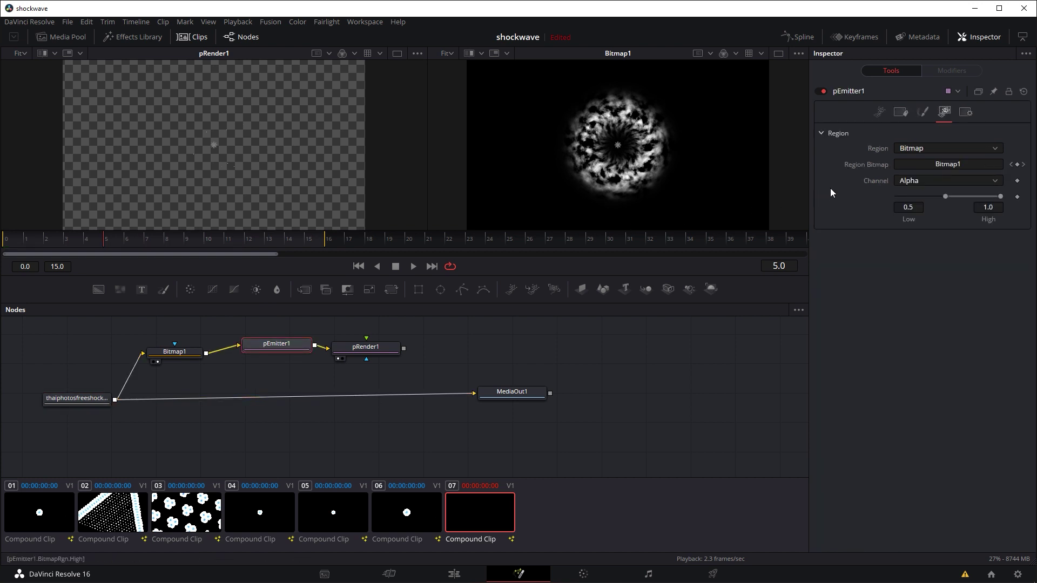
{"action": "left_click", "coordinate": [881, 113]}
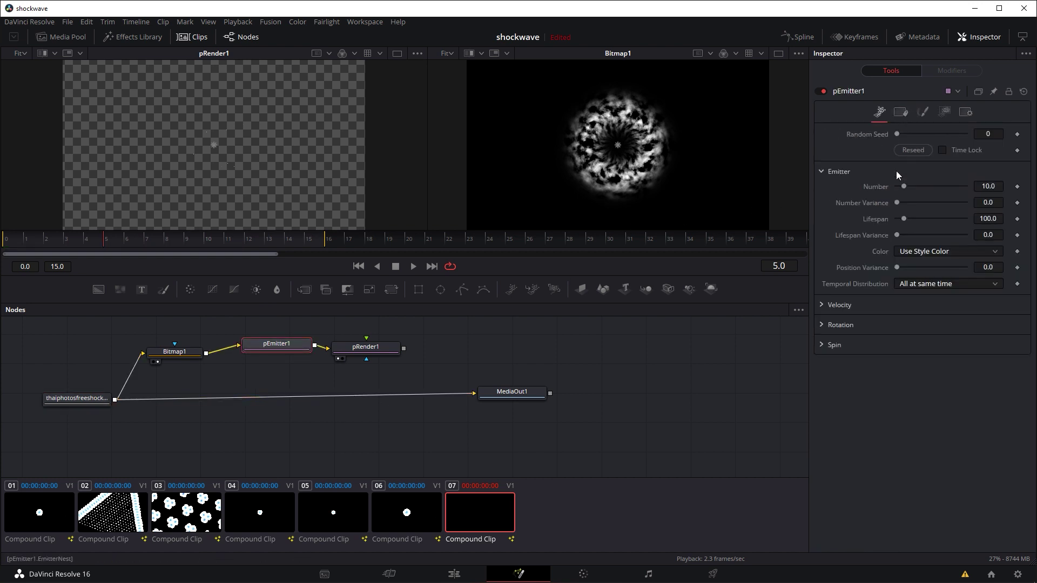
{"action": "left_click", "coordinate": [984, 189]}
{"action": "type", "text": "30"}
{"action": "key", "text": "Tab"}
{"action": "left_click_drag", "start_coordinate": [188, 246], "coordinate": [129, 234]}
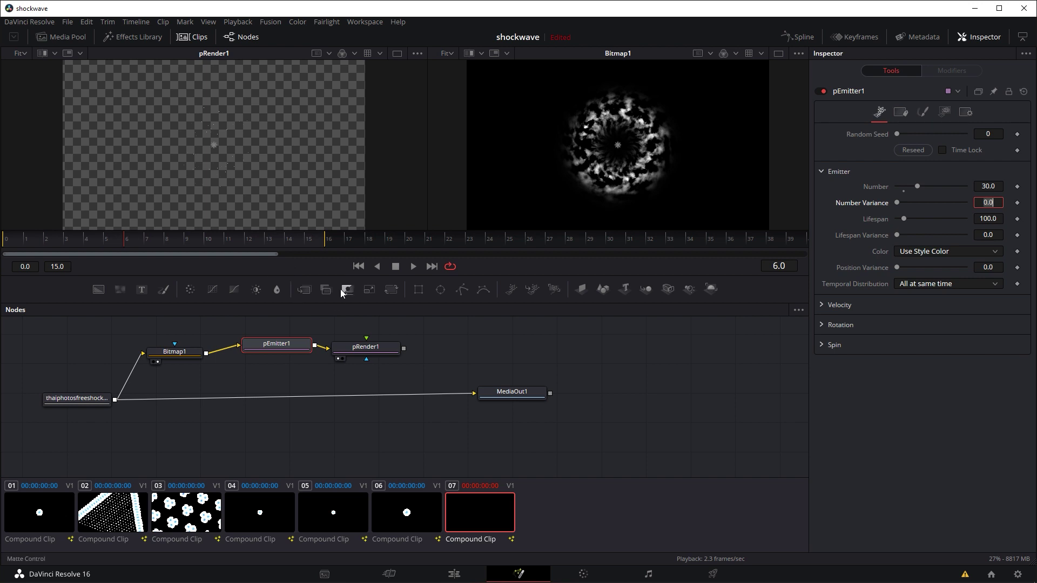
Set the pEmitter's particle style to NGon with the solid pentagon type and a Size of 1.0.
{"action": "left_click", "coordinate": [924, 112]}
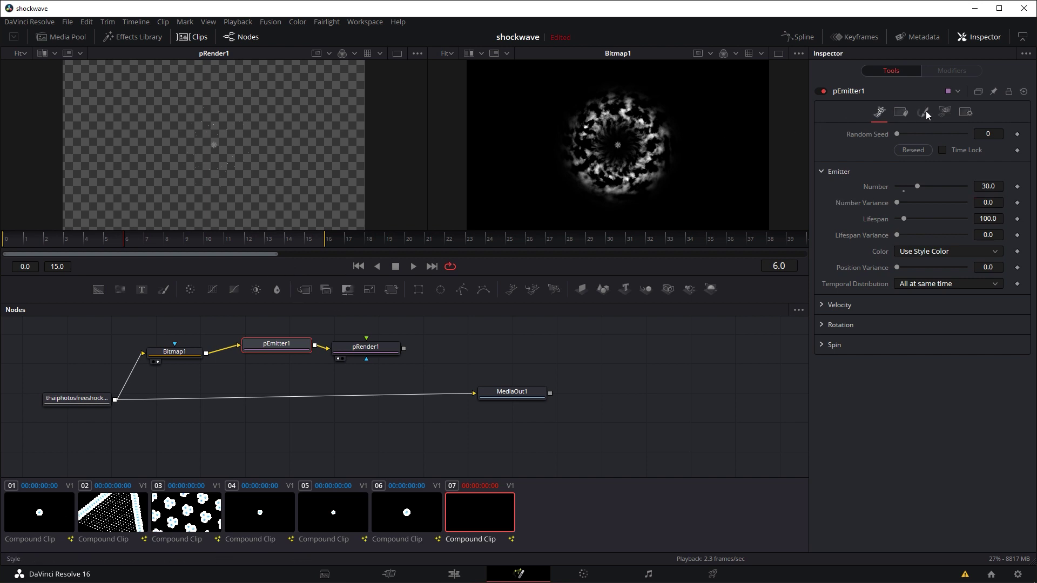
{"action": "left_click", "coordinate": [923, 148]}
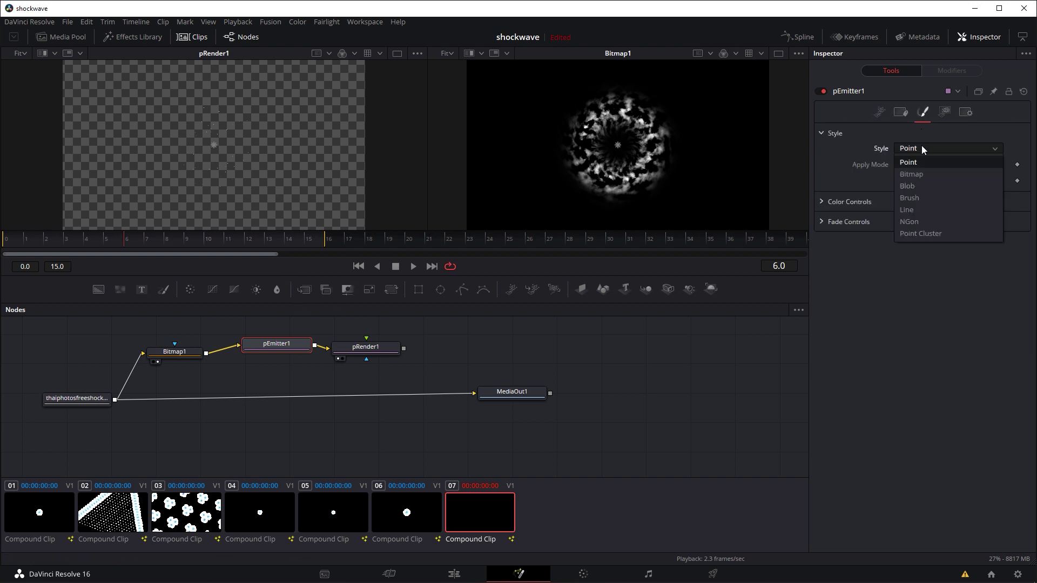
{"action": "left_click", "coordinate": [922, 219]}
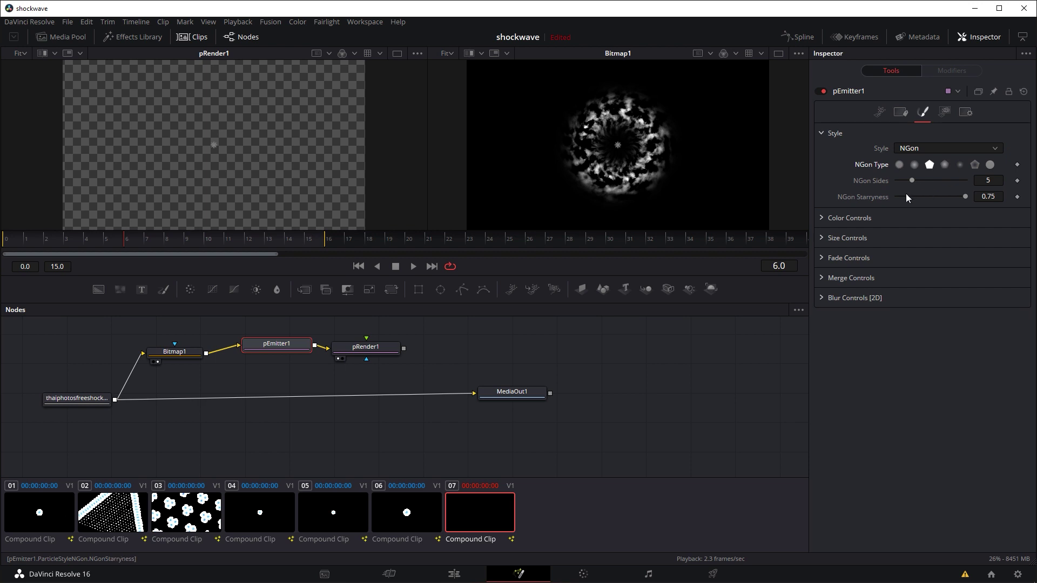
{"action": "left_click", "coordinate": [821, 236]}
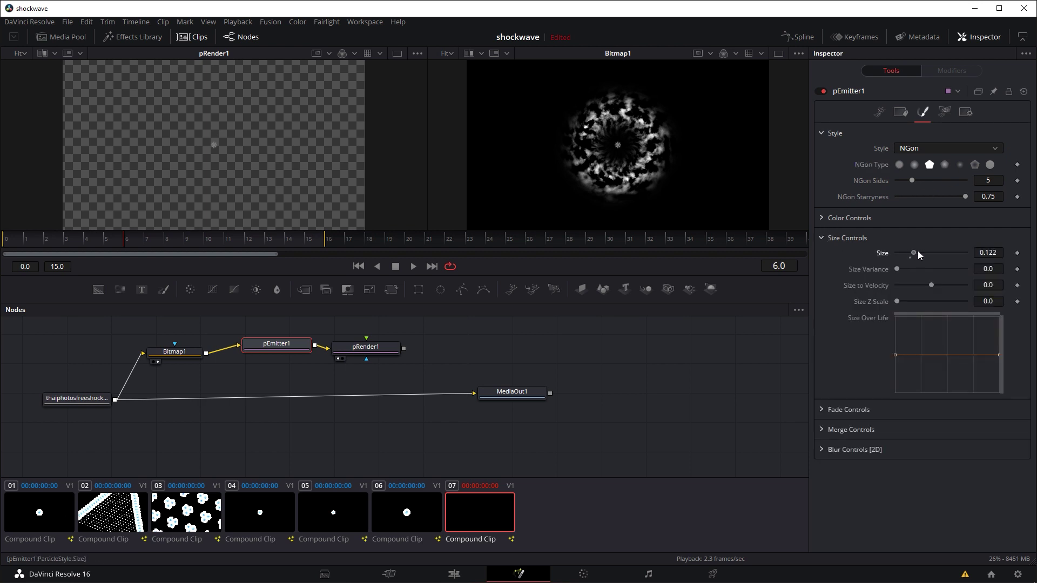
{"action": "left_click", "coordinate": [975, 264]}
Play the NGon particles from the first frame and stop the playback.
{"action": "left_click", "coordinate": [358, 266]}
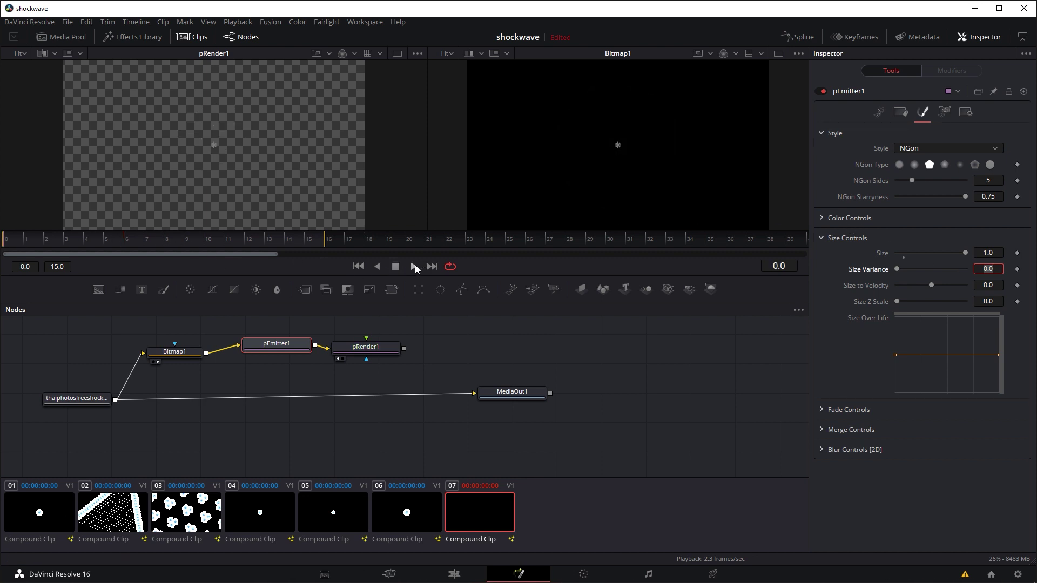
{"action": "left_click", "coordinate": [414, 266]}
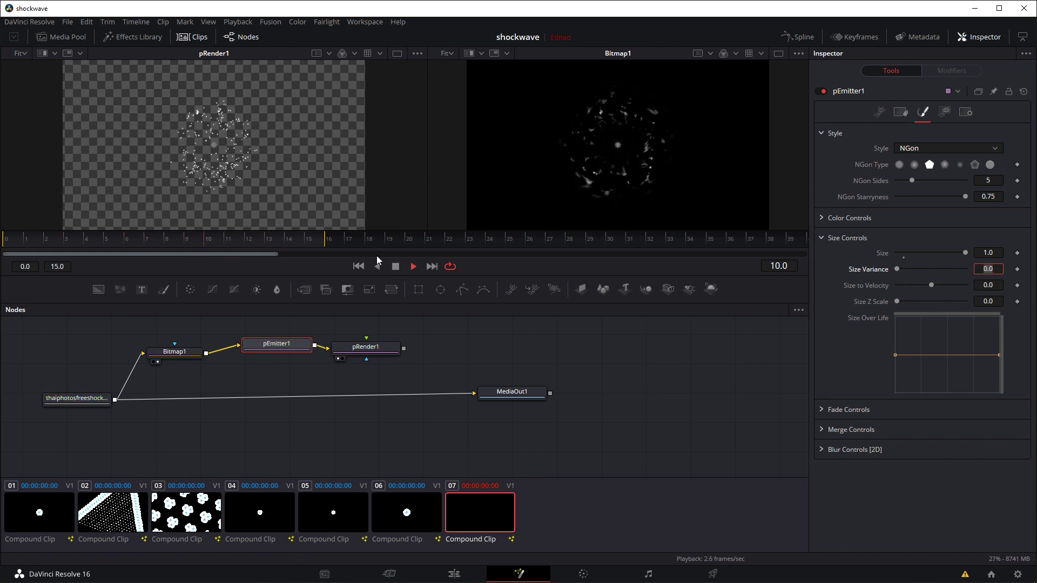
{"action": "left_click", "coordinate": [395, 267]}
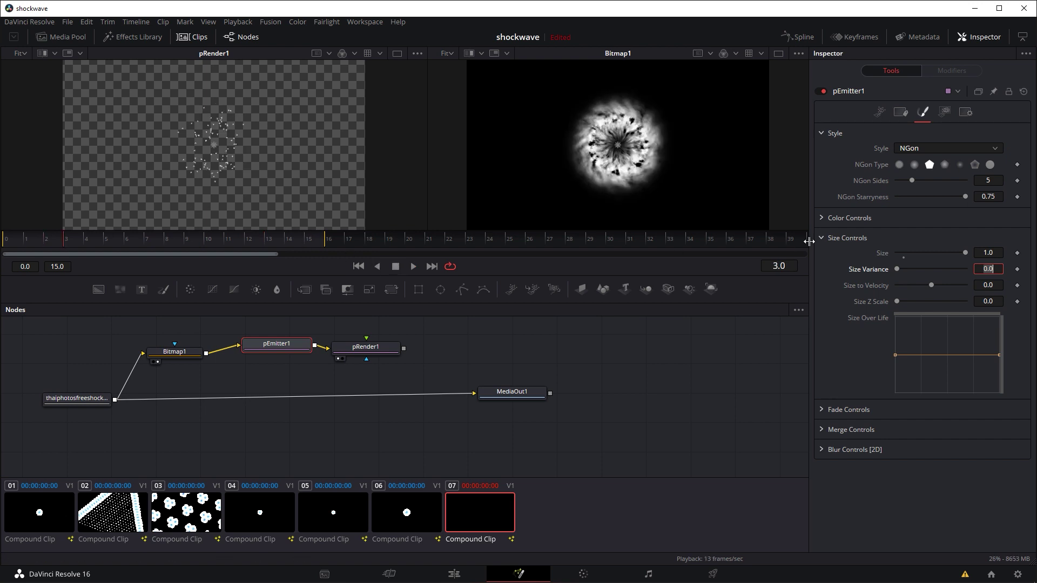
Shape the particles' Size Over Life curve to start slightly higher and fall to almost zero at the end.
{"action": "left_click", "coordinate": [896, 355]}
{"action": "left_click_drag", "start_coordinate": [896, 355], "coordinate": [893, 341]}
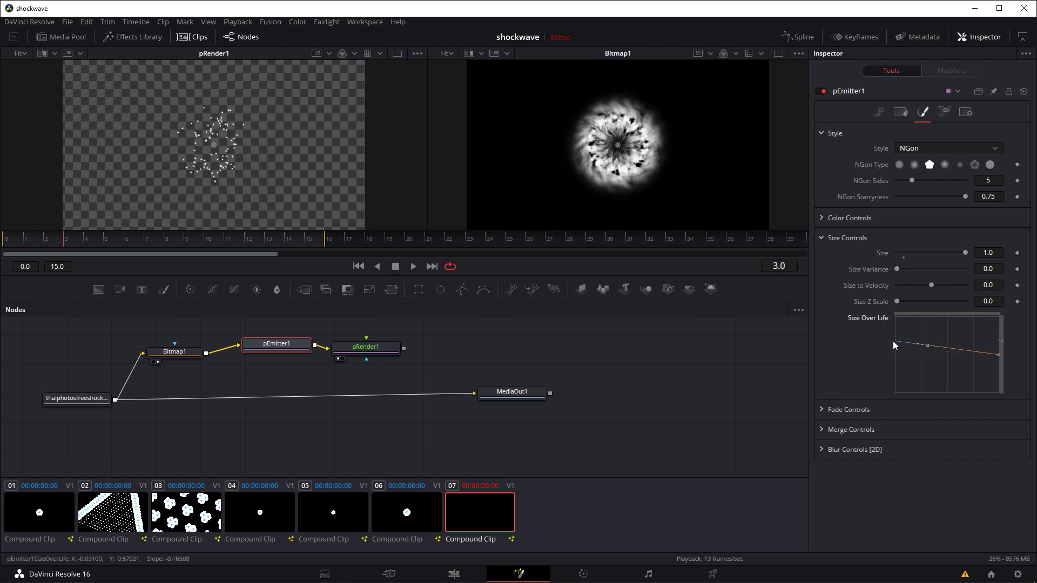
{"action": "left_click_drag", "start_coordinate": [998, 355], "coordinate": [1001, 390]}
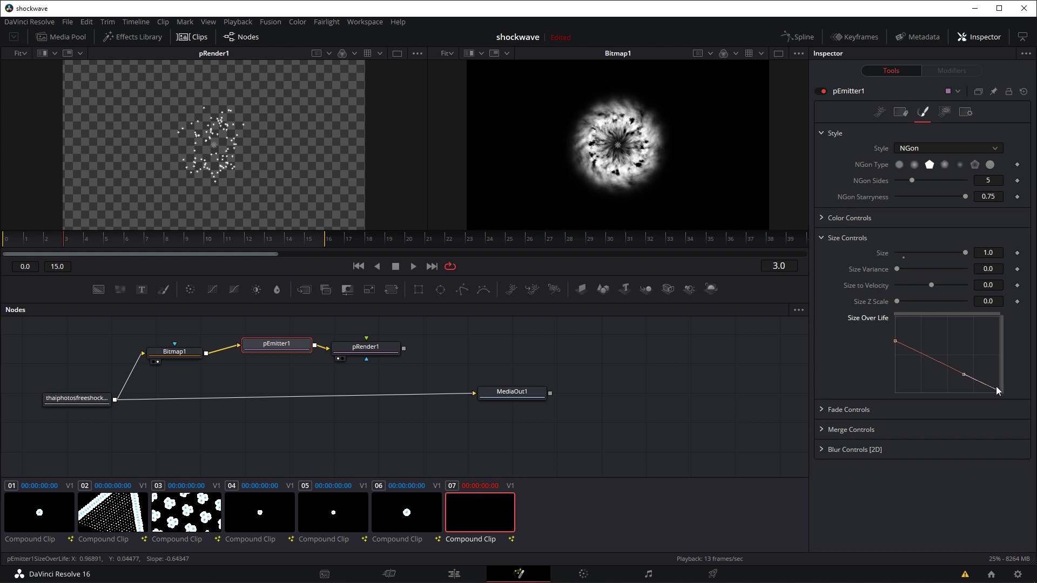
Set the pEmitter's Lifespan to 12, play the particles and go to frame 6.
{"action": "left_click", "coordinate": [882, 114]}
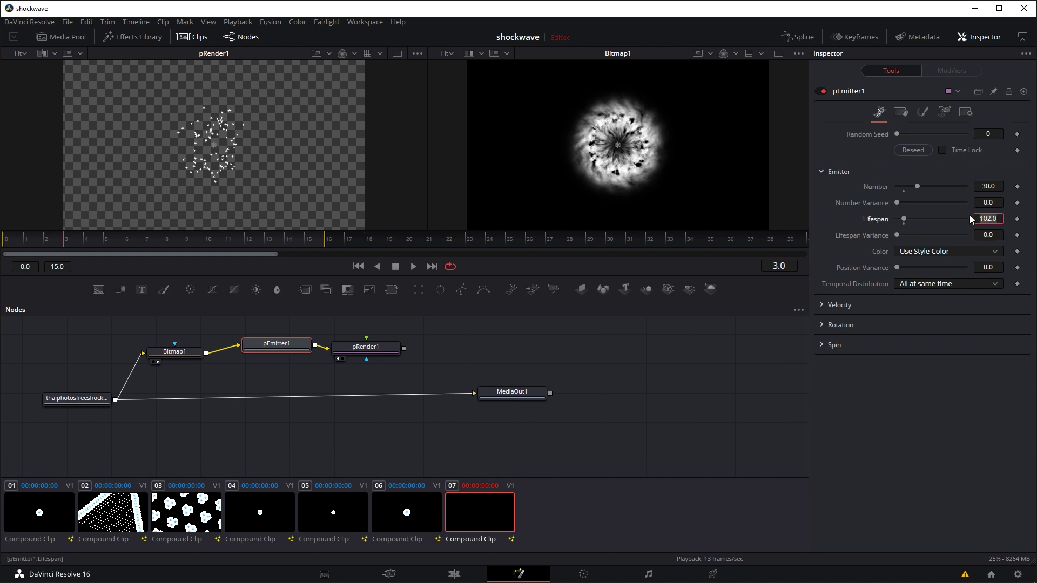
{"action": "type", "text": "2"}
{"action": "key", "text": "Tab"}
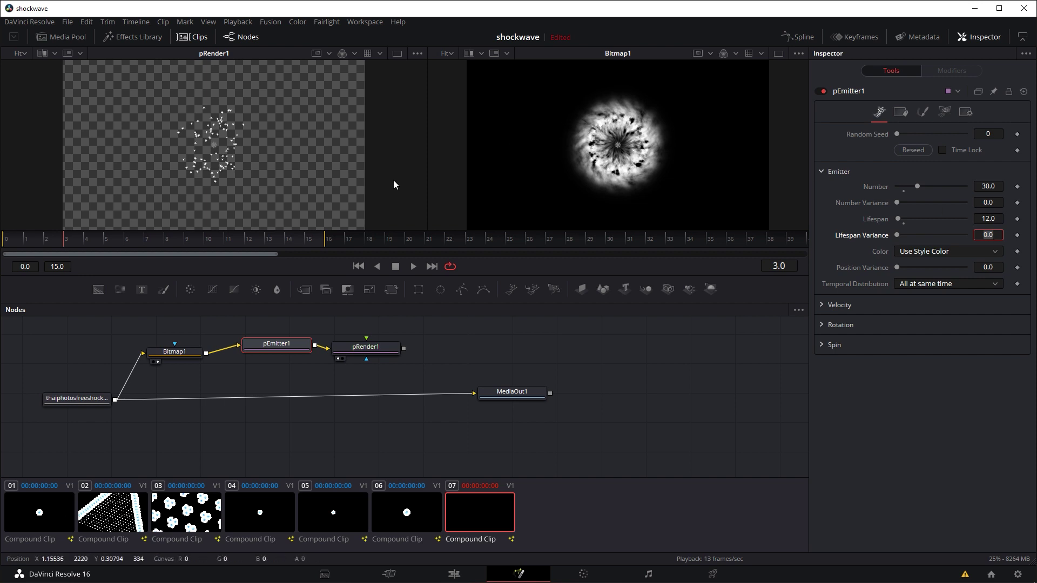
{"action": "left_click", "coordinate": [414, 266]}
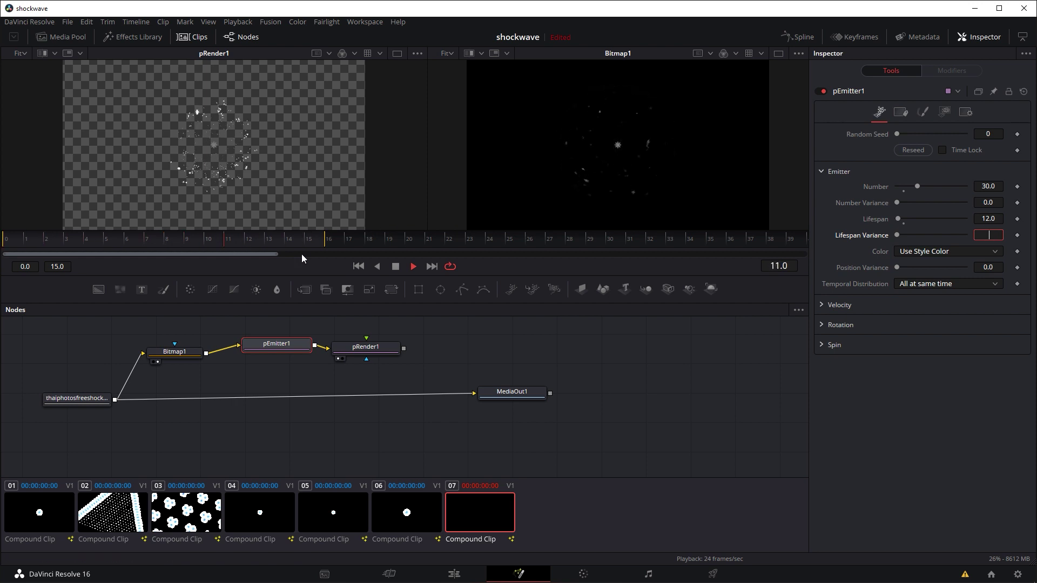
{"action": "left_click", "coordinate": [395, 267]}
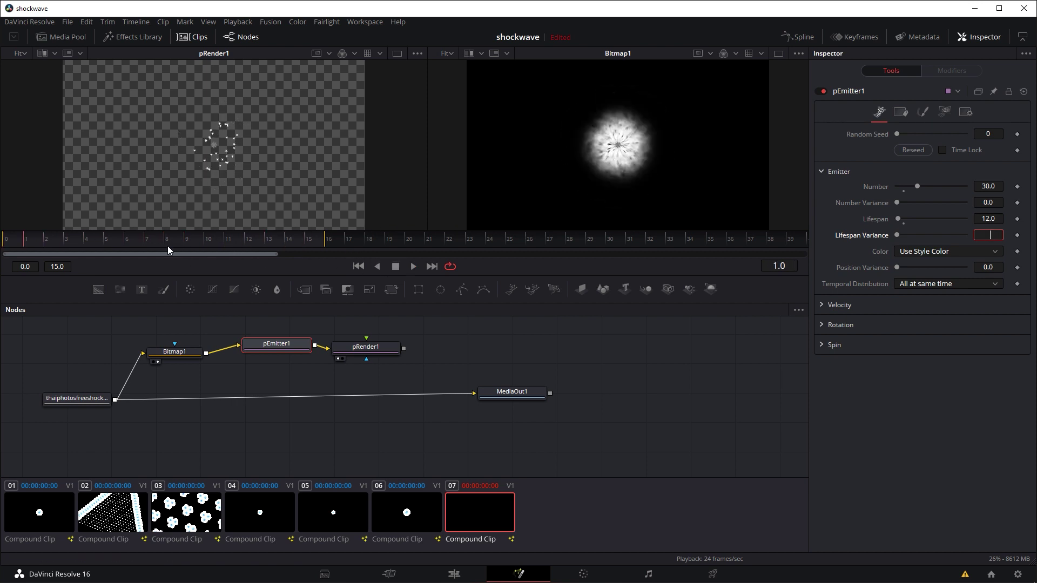
{"action": "left_click", "coordinate": [132, 239]}
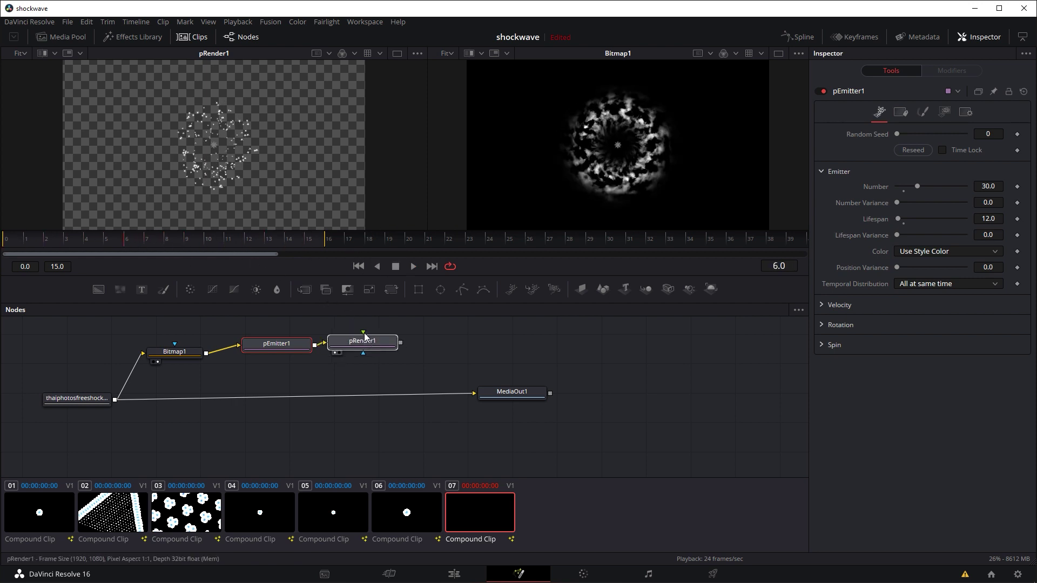
Load the shockwave node in the second viewer and play it beside the particle render, stopping at frame 4.
{"action": "left_click_drag", "start_coordinate": [76, 398], "coordinate": [604, 174]}
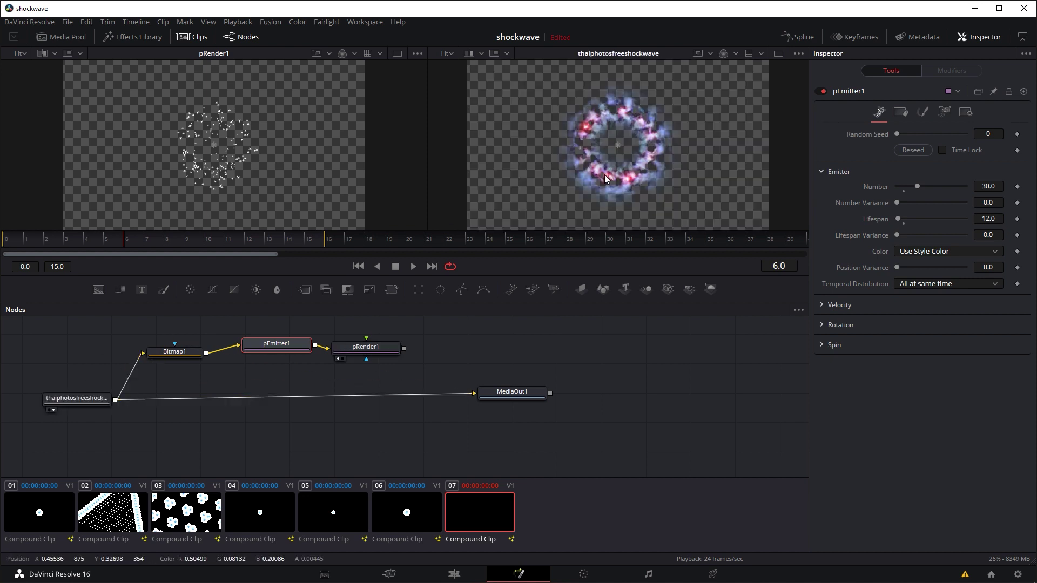
{"action": "left_click", "coordinate": [414, 267]}
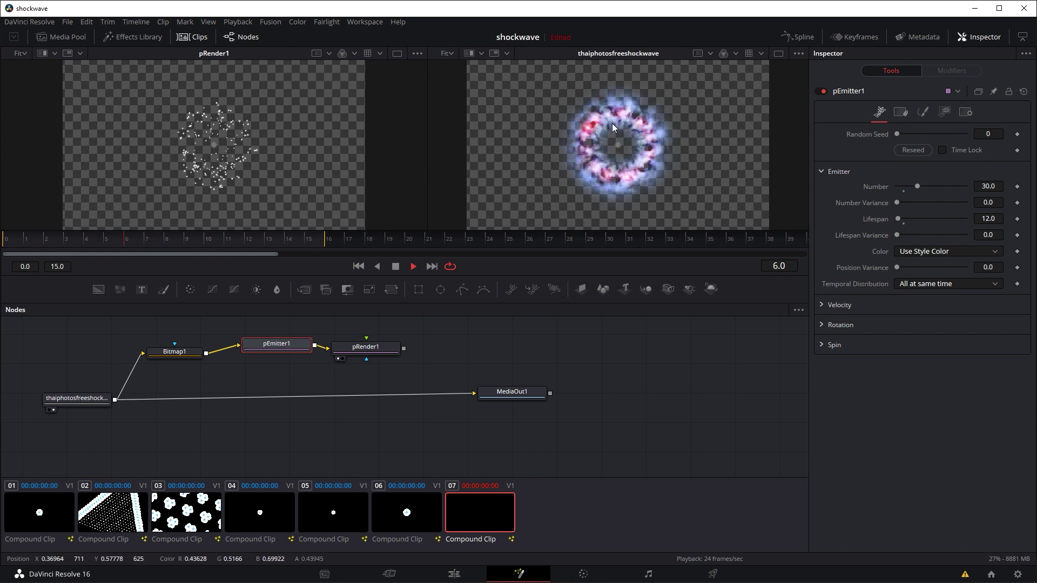
{"action": "left_click", "coordinate": [394, 267]}
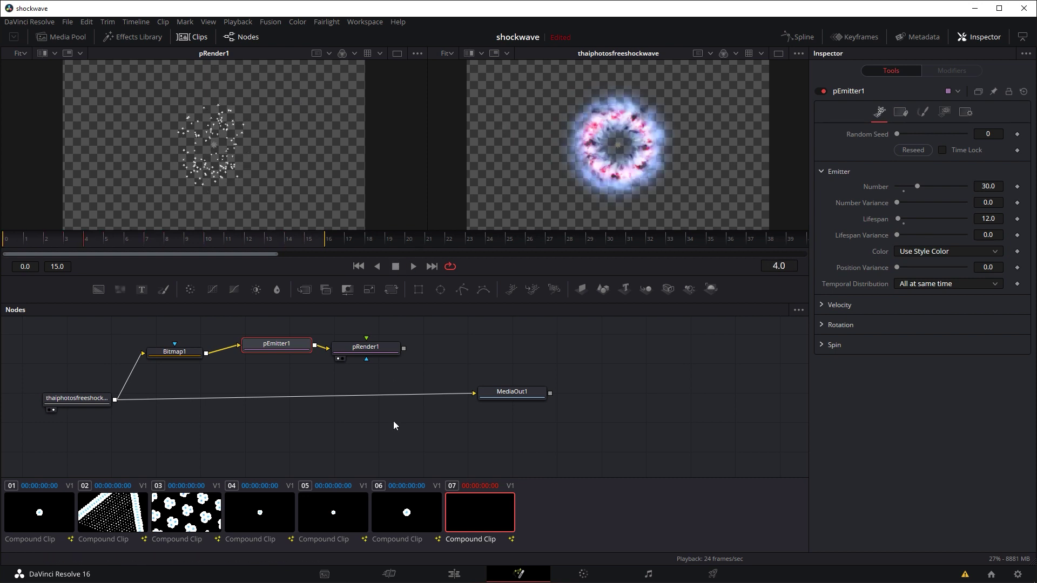
Add an unconnected Merge node in the free space below pRender1.
{"action": "left_click", "coordinate": [378, 421]}
{"action": "key", "text": "shift+space"}
{"action": "type", "text": "m"}
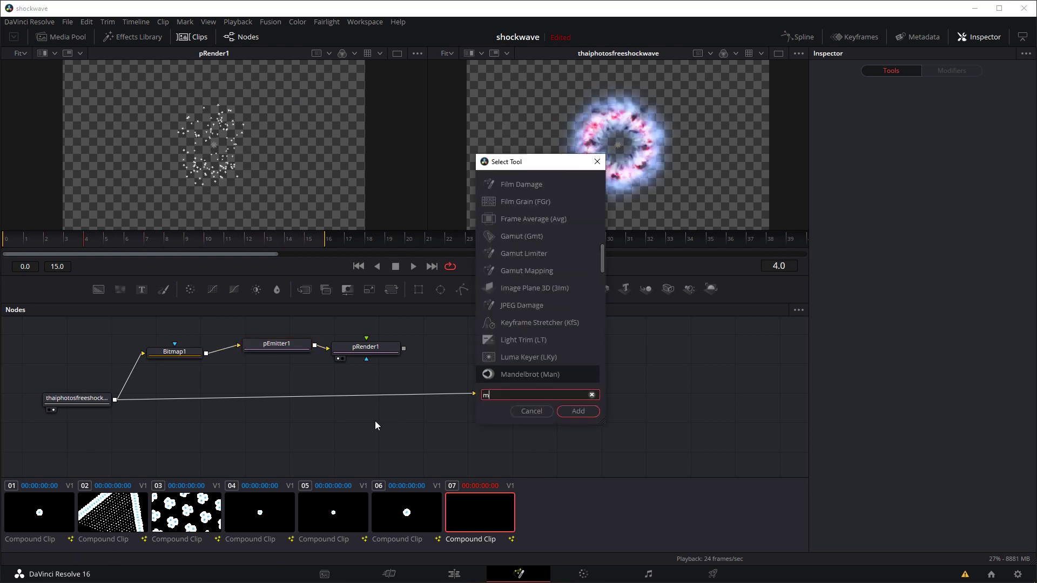
{"action": "type", "text": "erge"}
{"action": "key", "text": "Return"}
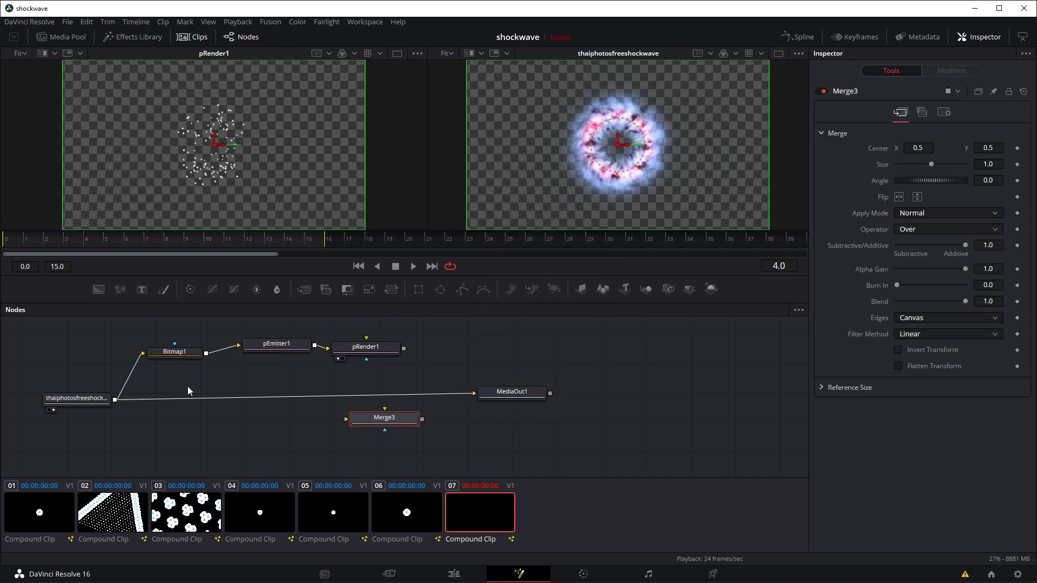
Connect the shockwave node to the new Merge's background and pRender1 to its foreground.
{"action": "left_click_drag", "start_coordinate": [213, 399], "coordinate": [365, 420]}
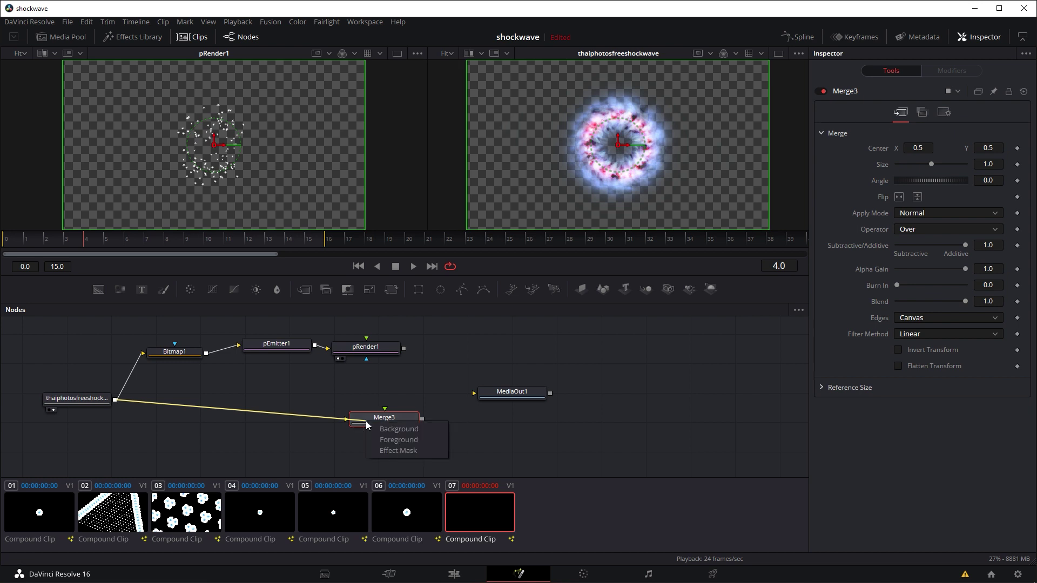
{"action": "left_click", "coordinate": [393, 431]}
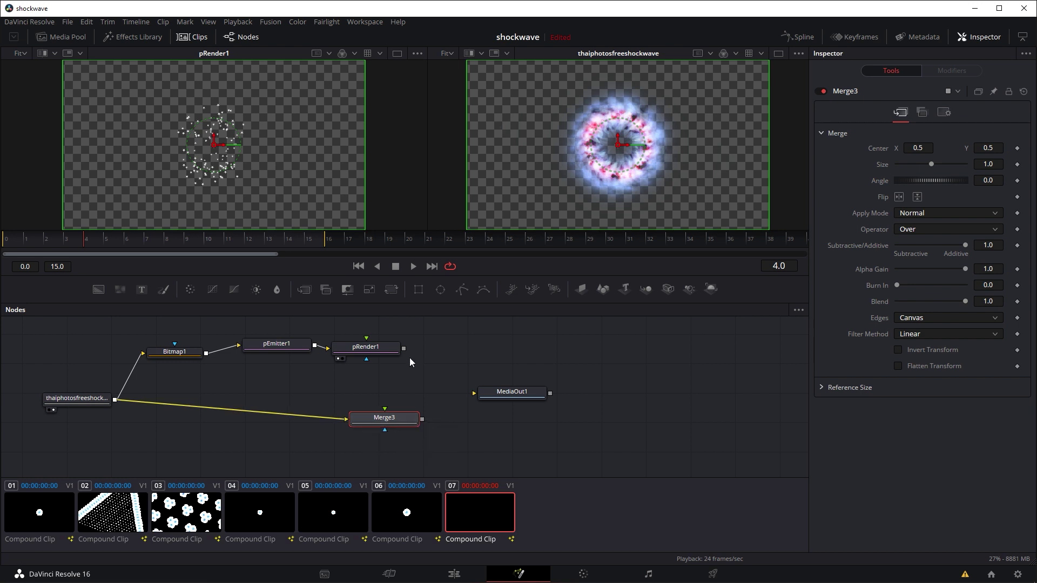
{"action": "left_click_drag", "start_coordinate": [404, 348], "coordinate": [412, 422]}
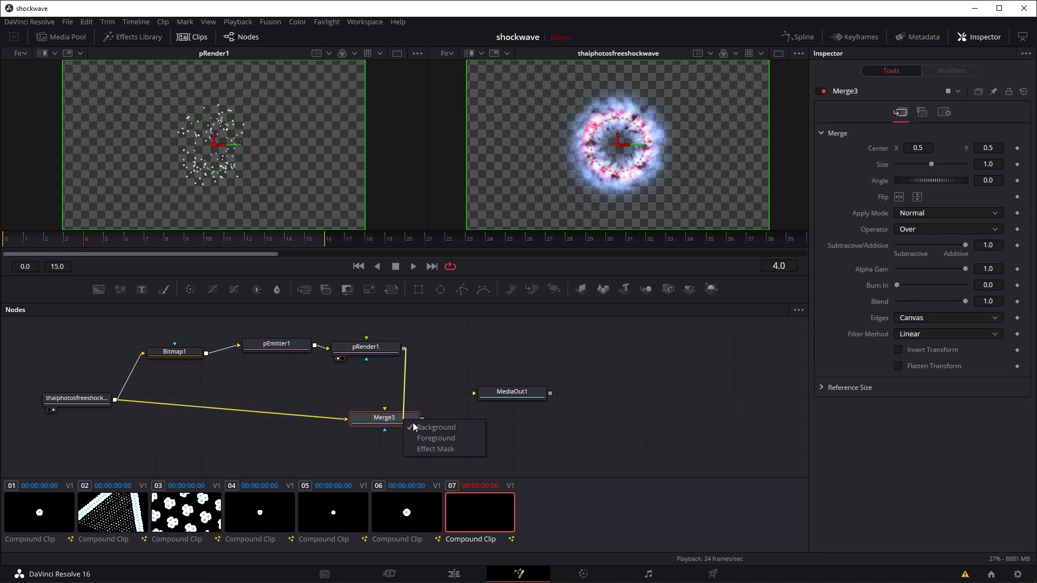
{"action": "left_click", "coordinate": [427, 437]}
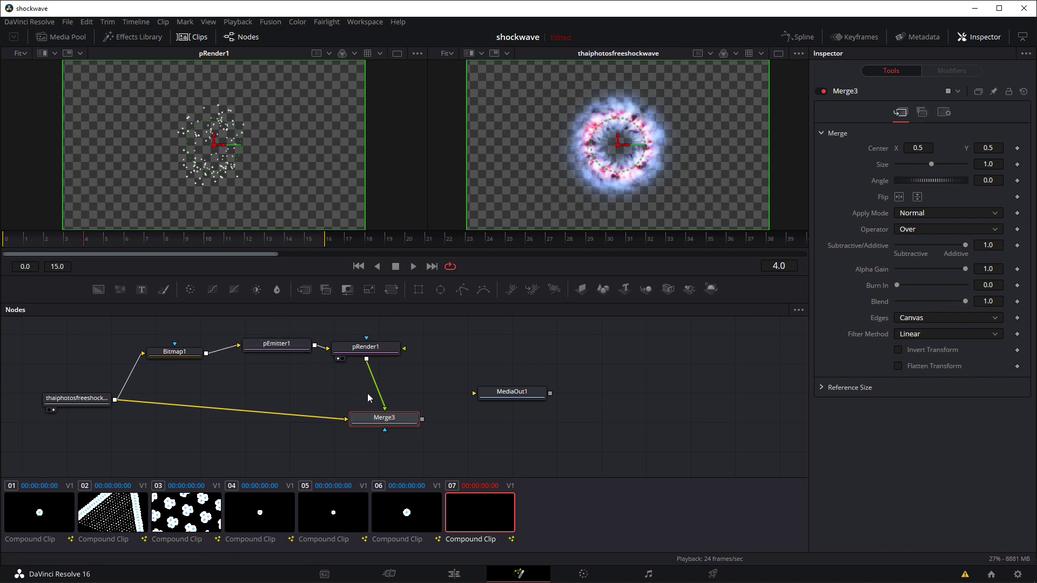
Show the Merge in the second viewer, set its Apply Mode to Screen and check the combined playback.
{"action": "left_click_drag", "start_coordinate": [386, 421], "coordinate": [562, 171]}
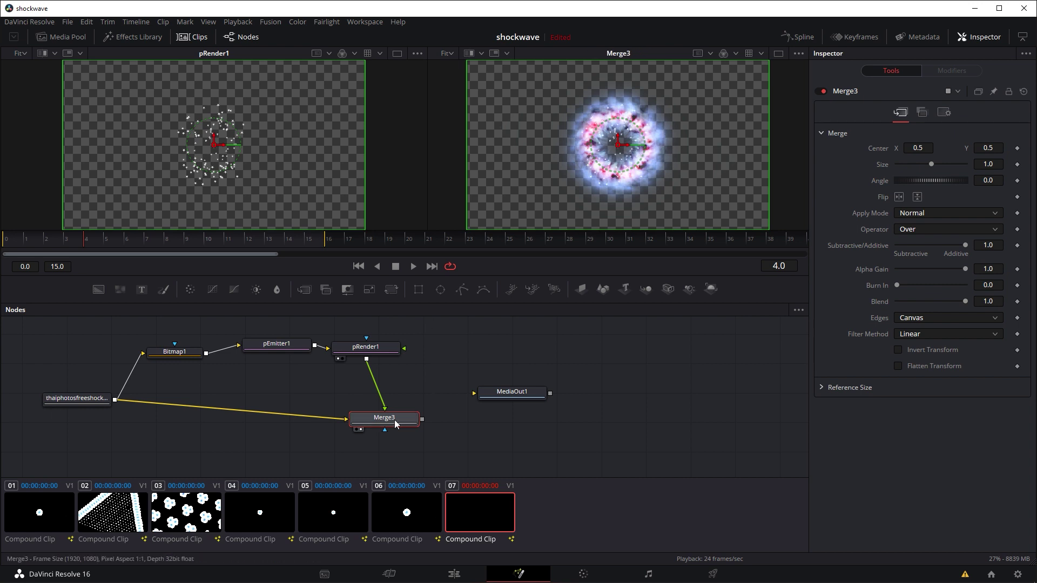
{"action": "left_click", "coordinate": [913, 212]}
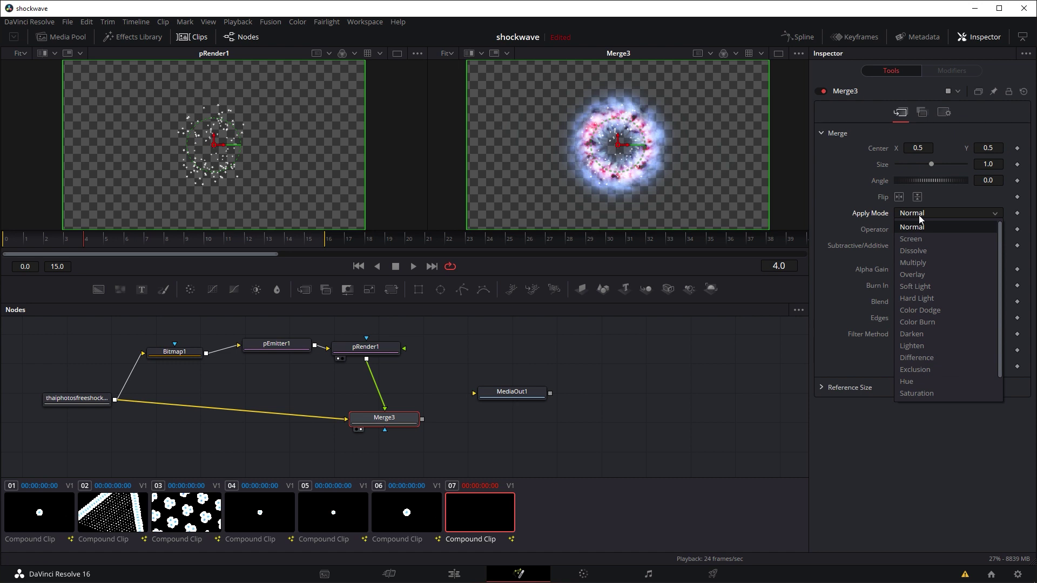
{"action": "left_click", "coordinate": [922, 238]}
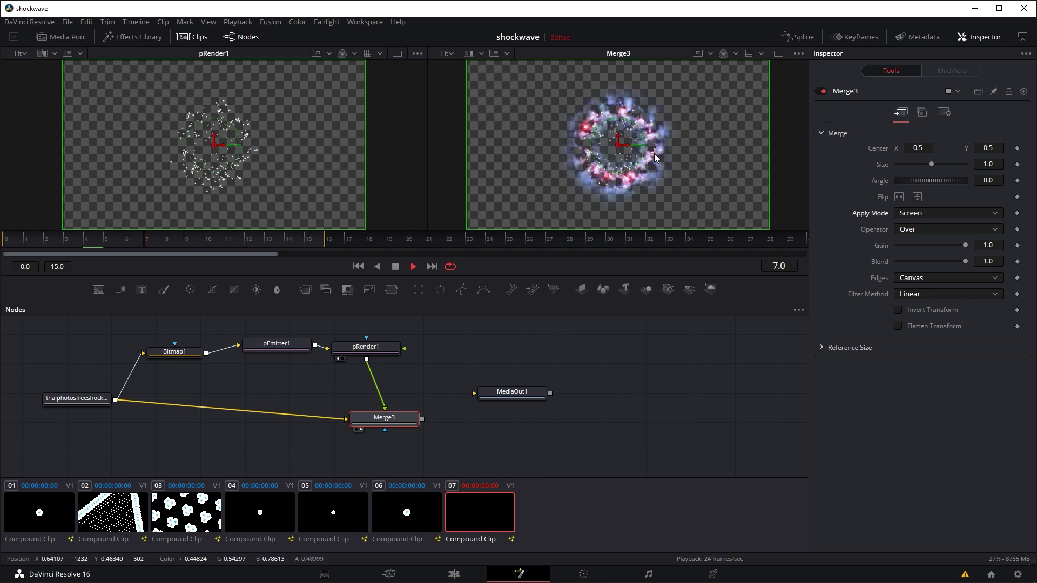
{"action": "key", "text": "space"}
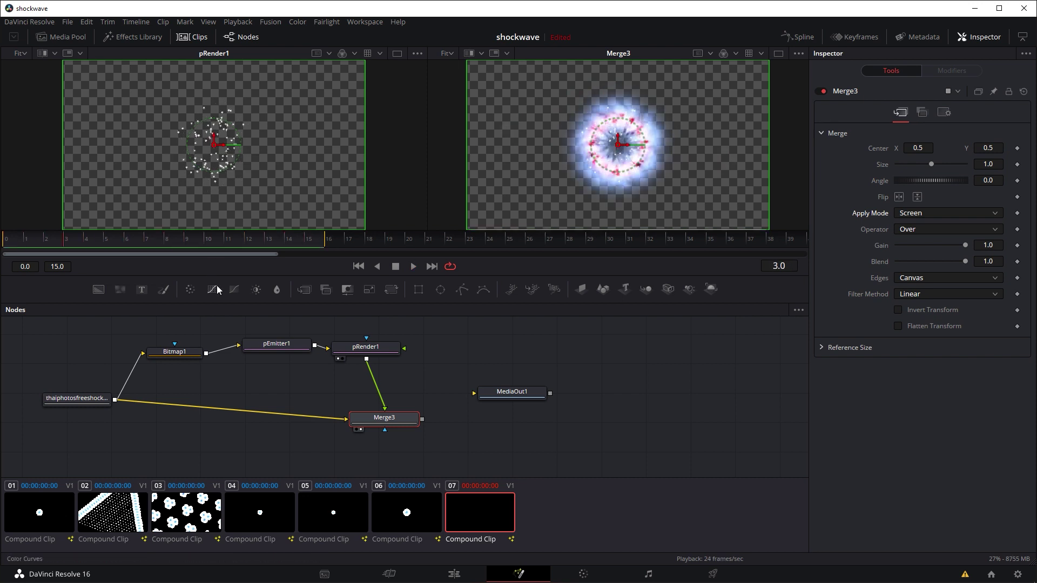
Colour the pEmitter's particles light blue with Hue 0.584, Sat 0.386 and Value 0.992, and play the result.
{"action": "left_click", "coordinate": [274, 345]}
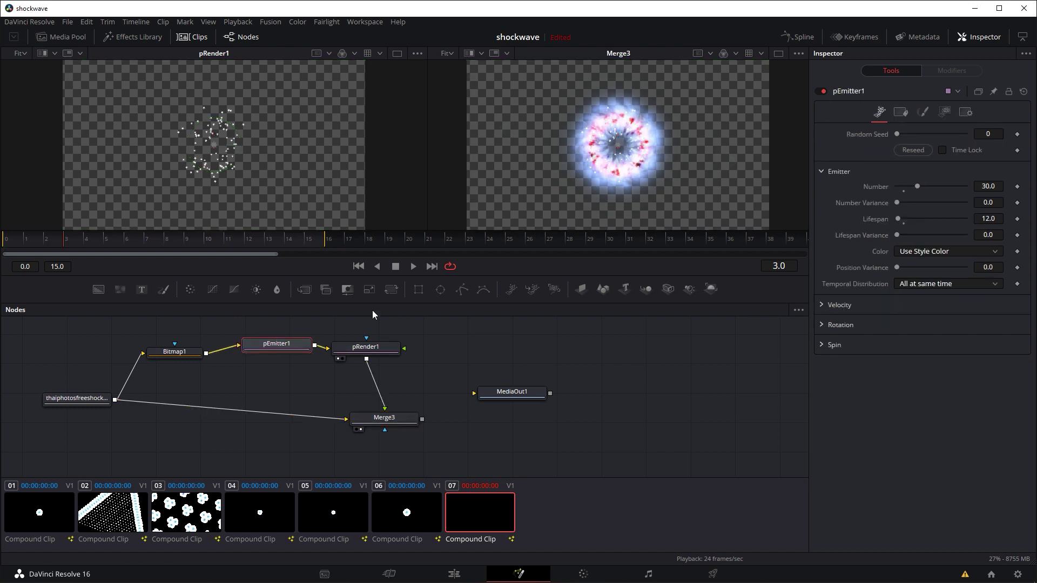
{"action": "left_click", "coordinate": [922, 113]}
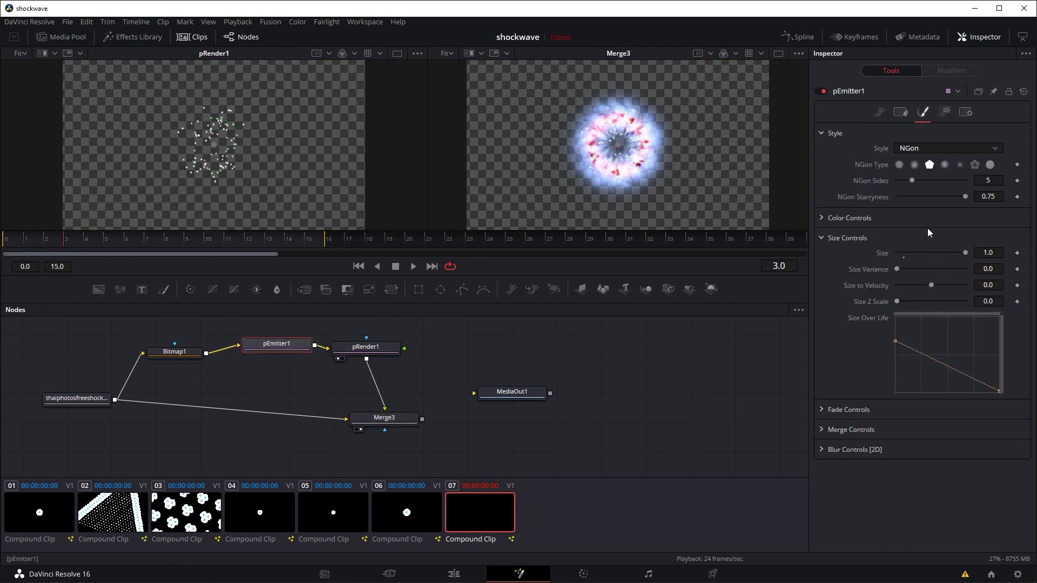
{"action": "left_click", "coordinate": [821, 218]}
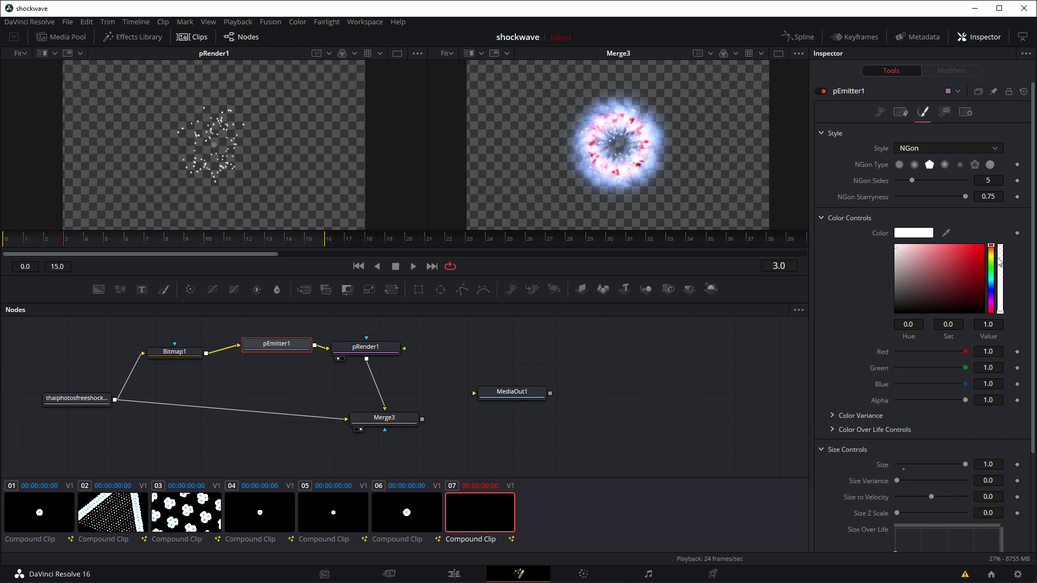
{"action": "left_click_drag", "start_coordinate": [991, 255], "coordinate": [991, 284]}
{"action": "left_click", "coordinate": [943, 256]}
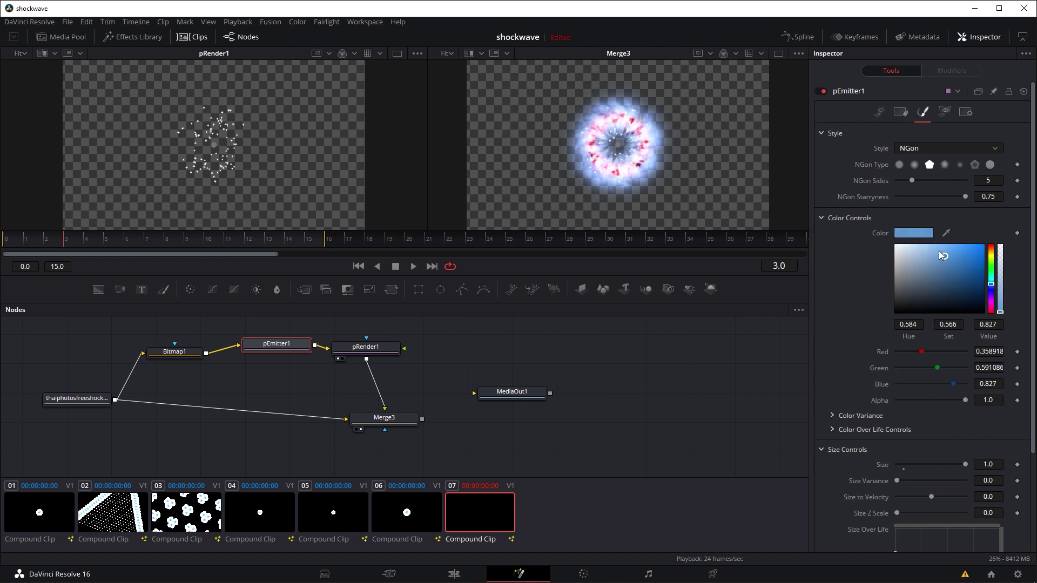
{"action": "left_click_drag", "start_coordinate": [942, 256], "coordinate": [929, 246]}
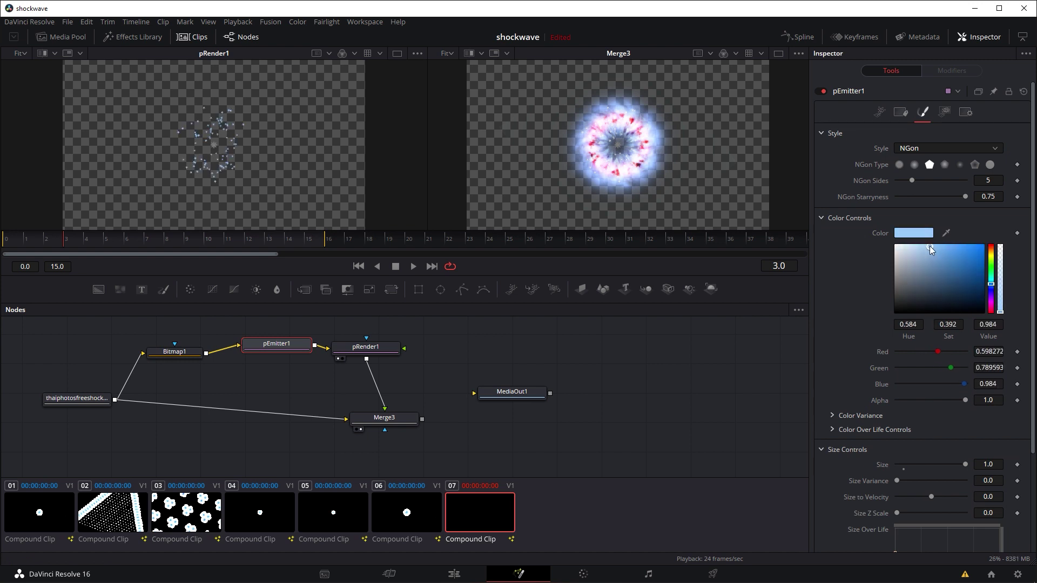
{"action": "left_click", "coordinate": [413, 267]}
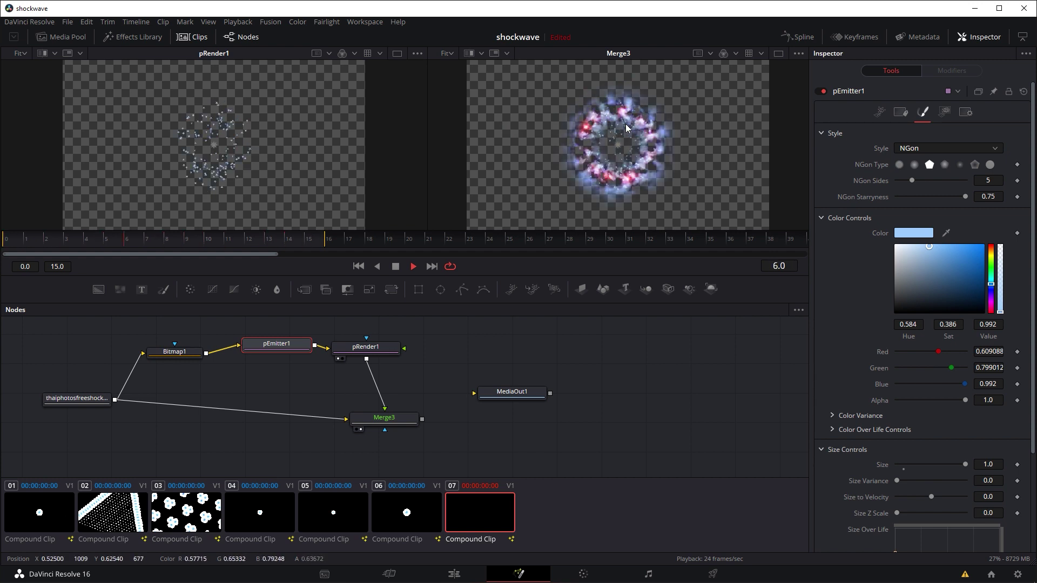
{"action": "key", "text": "space"}
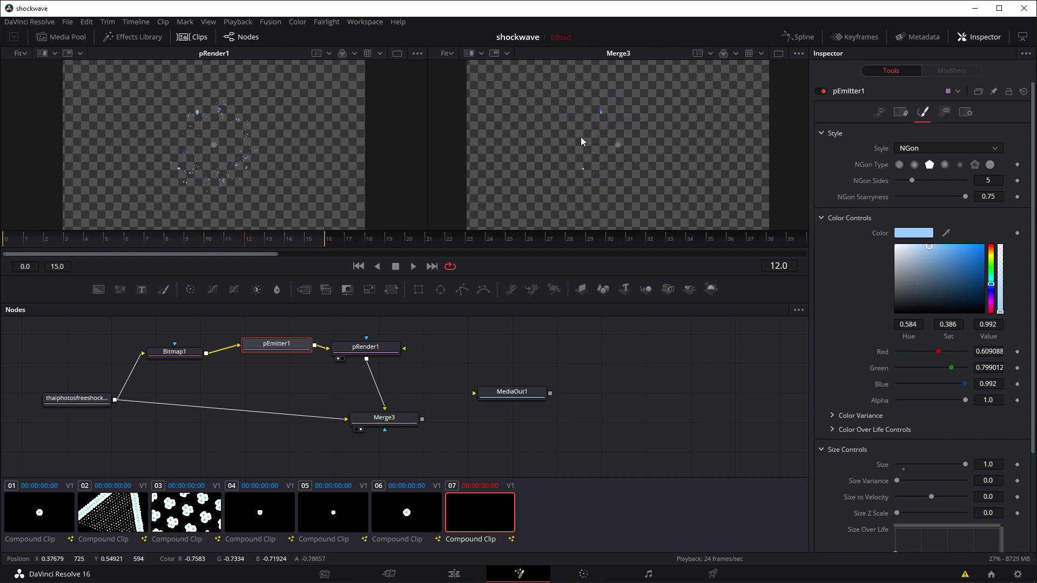
Set the pEmitter's Velocity to 0.118 at frame 6, play the particles and go to frame 7.
{"action": "left_click_drag", "start_coordinate": [167, 238], "coordinate": [125, 240]}
{"action": "left_click", "coordinate": [880, 112]}
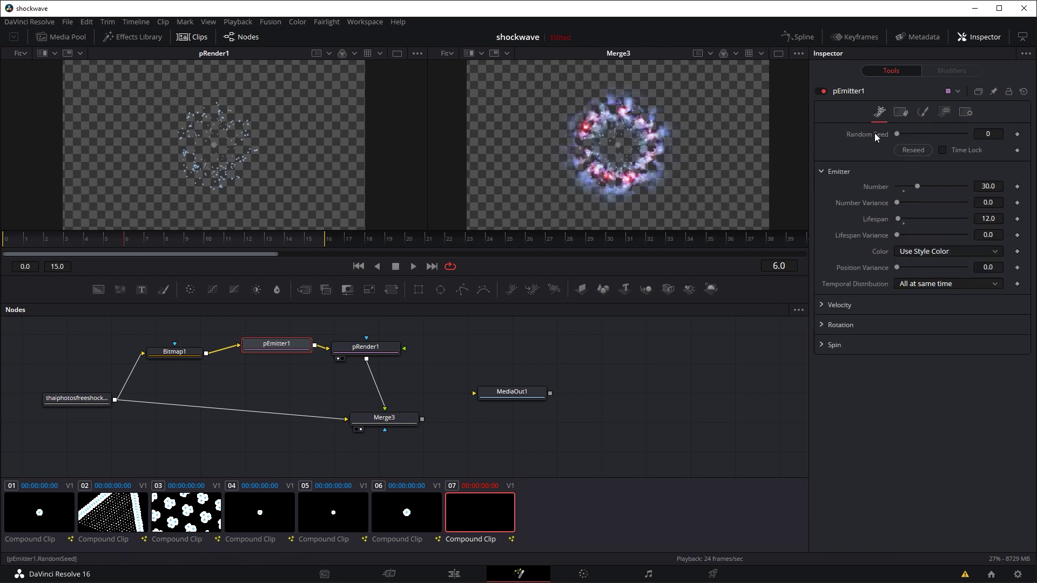
{"action": "left_click", "coordinate": [831, 304]}
{"action": "left_click_drag", "start_coordinate": [896, 319], "coordinate": [905, 321]}
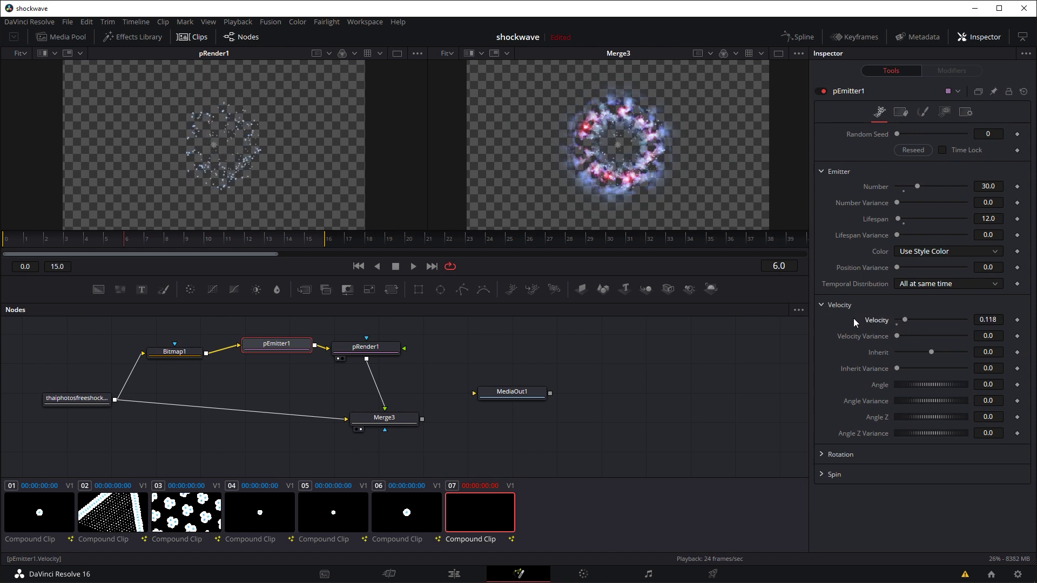
{"action": "key", "text": "space"}
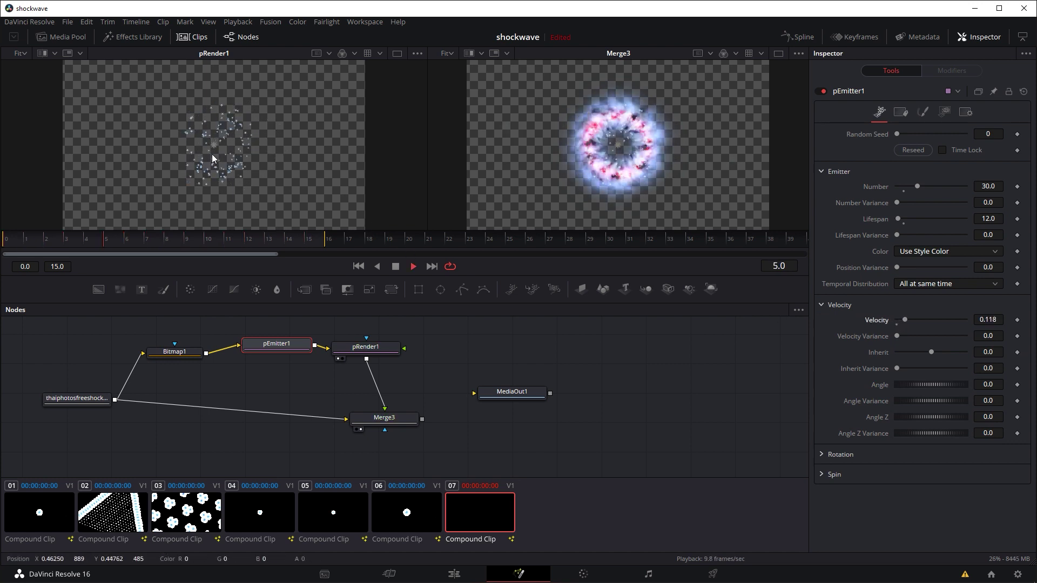
{"action": "key", "text": "space"}
{"action": "left_click", "coordinate": [152, 238]}
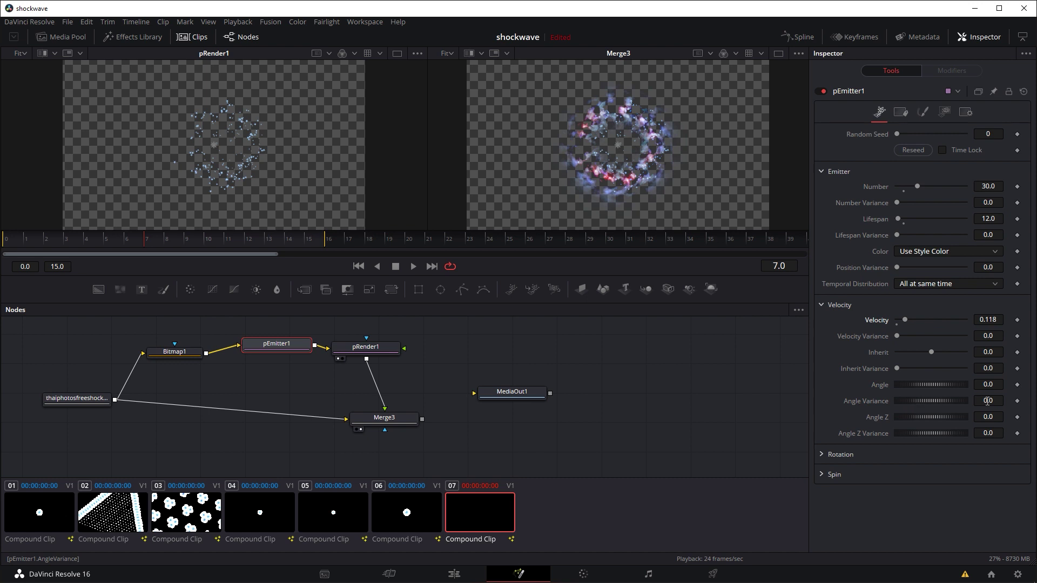
Set the pEmitter's velocity Angle Variance to 360, play the particles and go back to frame 4.
{"action": "type", "text": "360"}
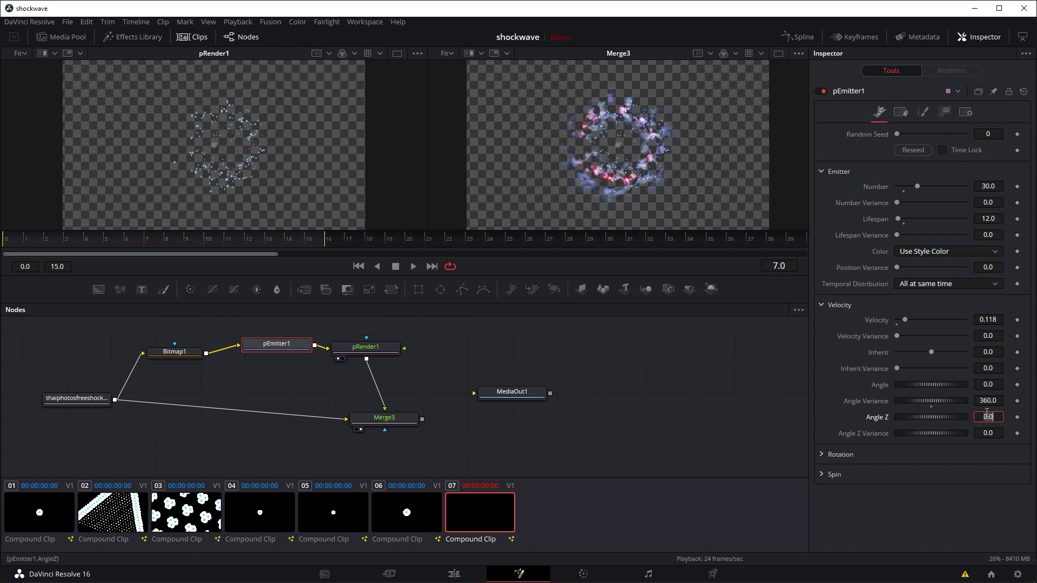
{"action": "left_click", "coordinate": [987, 416]}
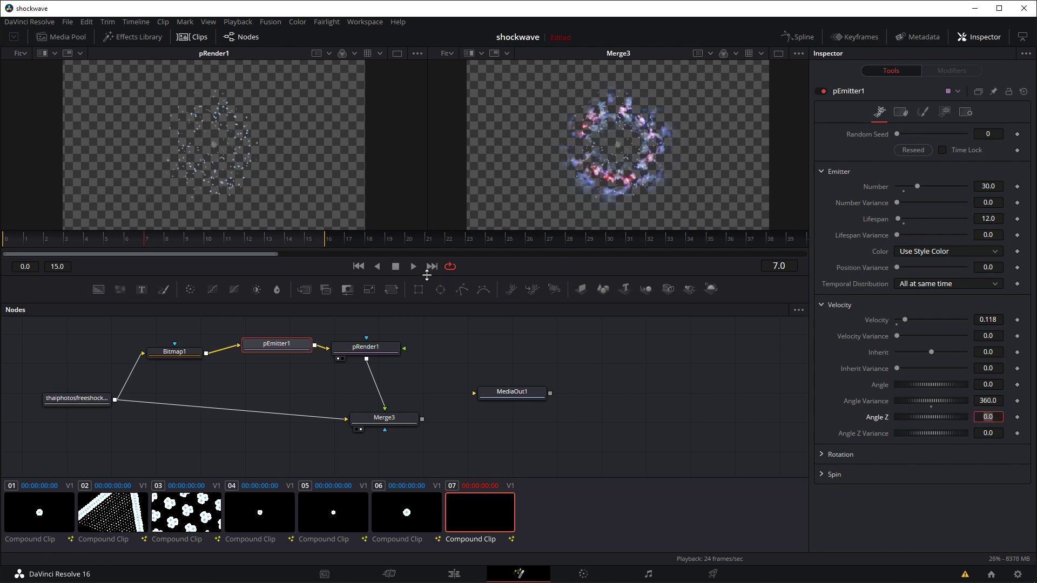
{"action": "left_click", "coordinate": [414, 267]}
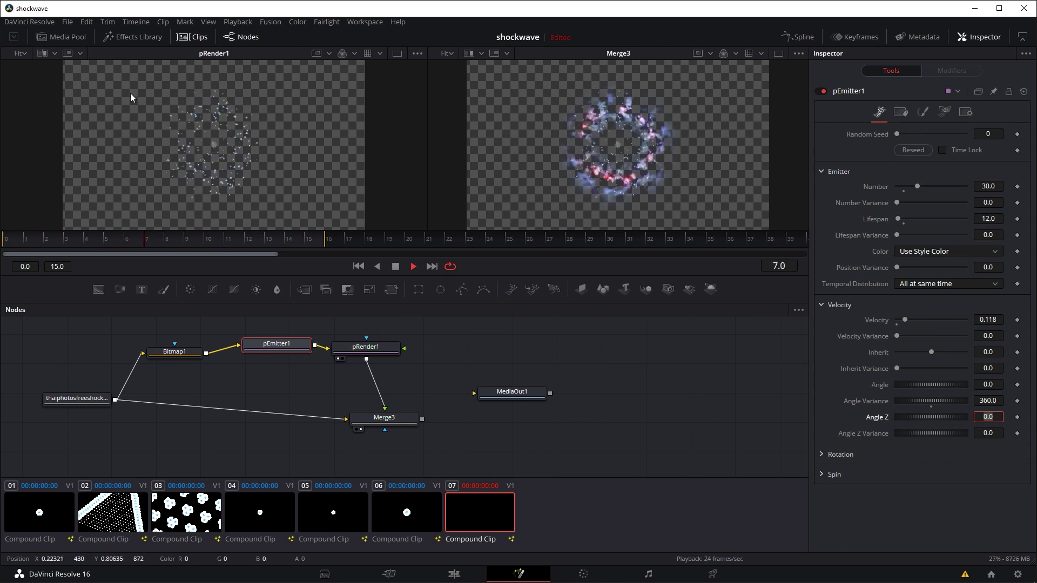
{"action": "key", "text": "space"}
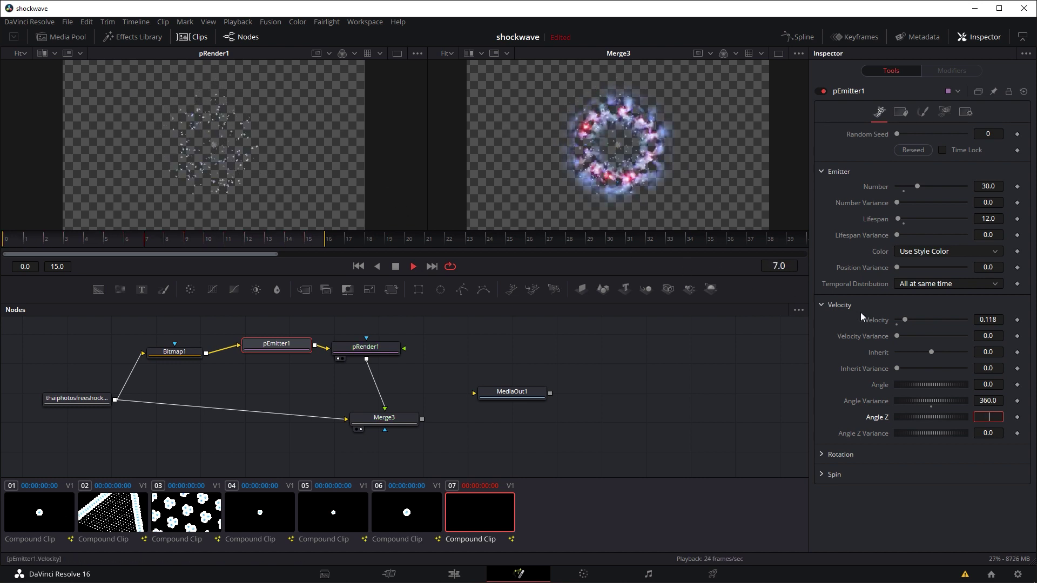
{"action": "left_click", "coordinate": [396, 266]}
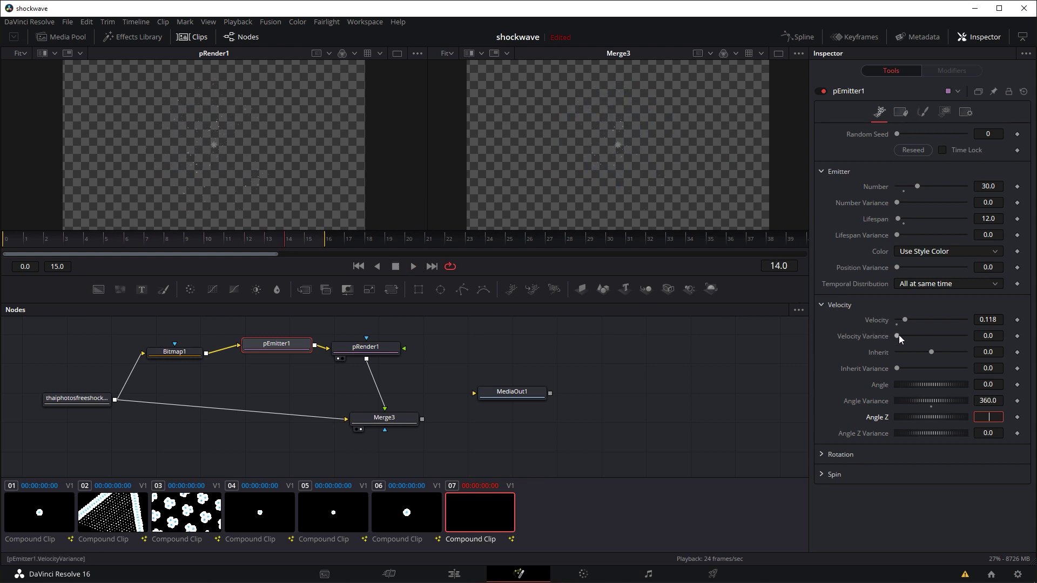
{"action": "left_click_drag", "start_coordinate": [207, 241], "coordinate": [93, 232]}
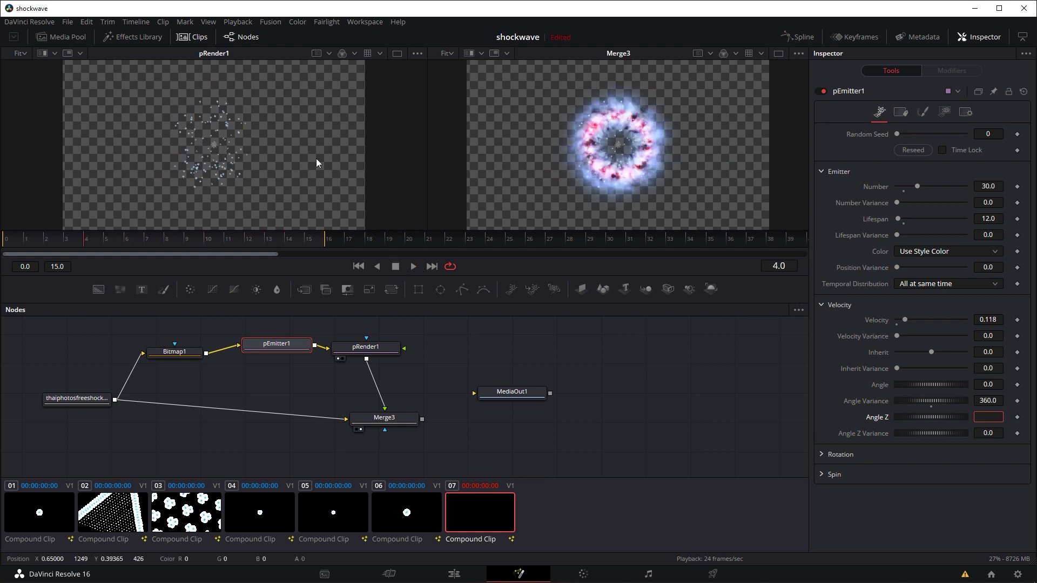
Set the pEmitter's Velocity Variance to 0.622, play the particles and stop at frame 9.
{"action": "left_click_drag", "start_coordinate": [899, 335], "coordinate": [942, 336]}
{"action": "key", "text": "space"}
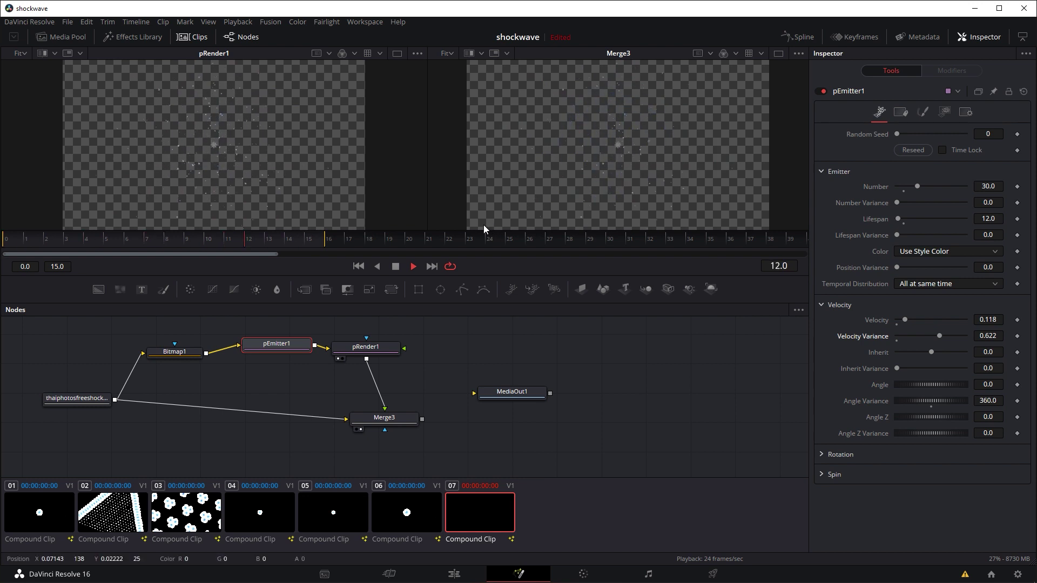
{"action": "key", "text": "space"}
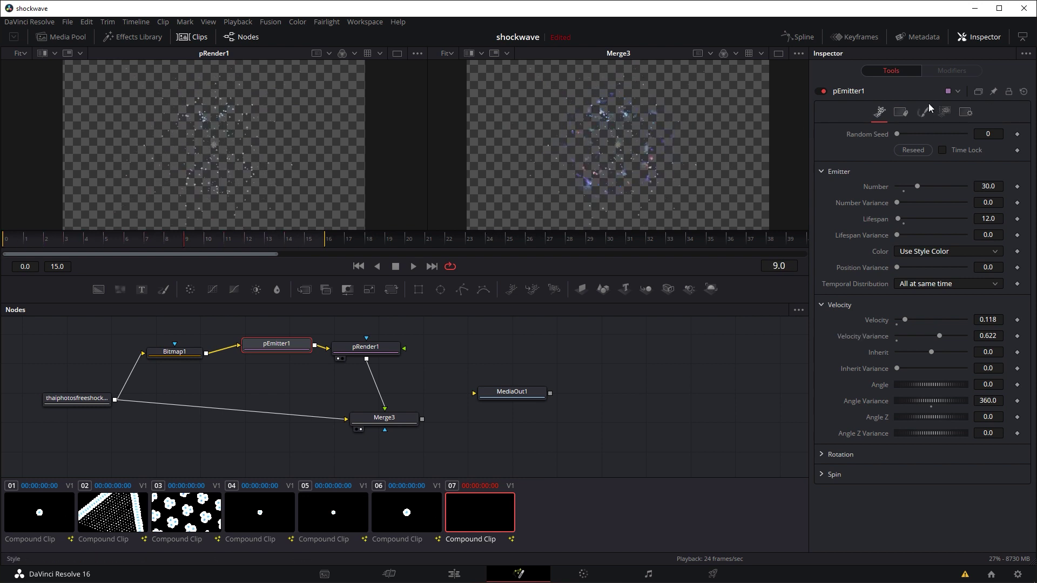
Set the Size Variance of the pEmitter's particle style to 0.2795, play the result and stop at frame 1.
{"action": "left_click", "coordinate": [929, 104]}
{"action": "scroll", "coordinate": [853, 414], "scroll_direction": "down", "scroll_amount": 3}
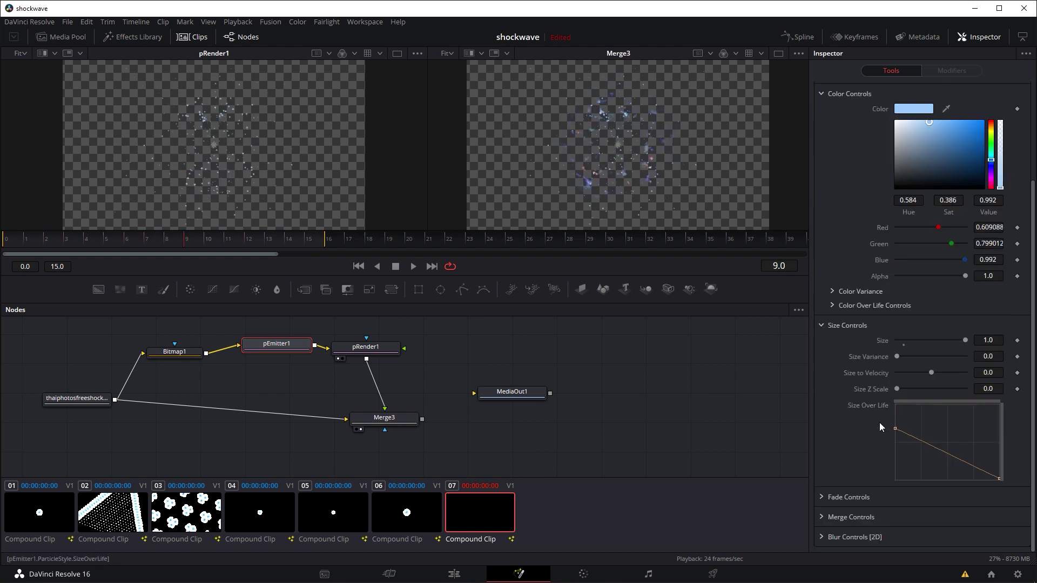
{"action": "left_click_drag", "start_coordinate": [896, 358], "coordinate": [939, 354]}
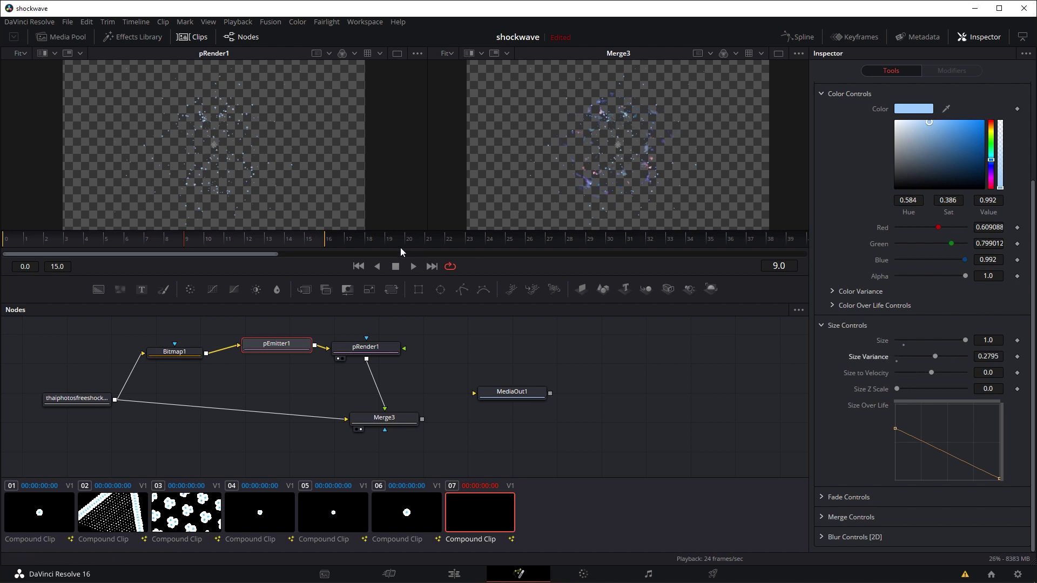
{"action": "left_click", "coordinate": [413, 266]}
{"action": "key", "text": "space"}
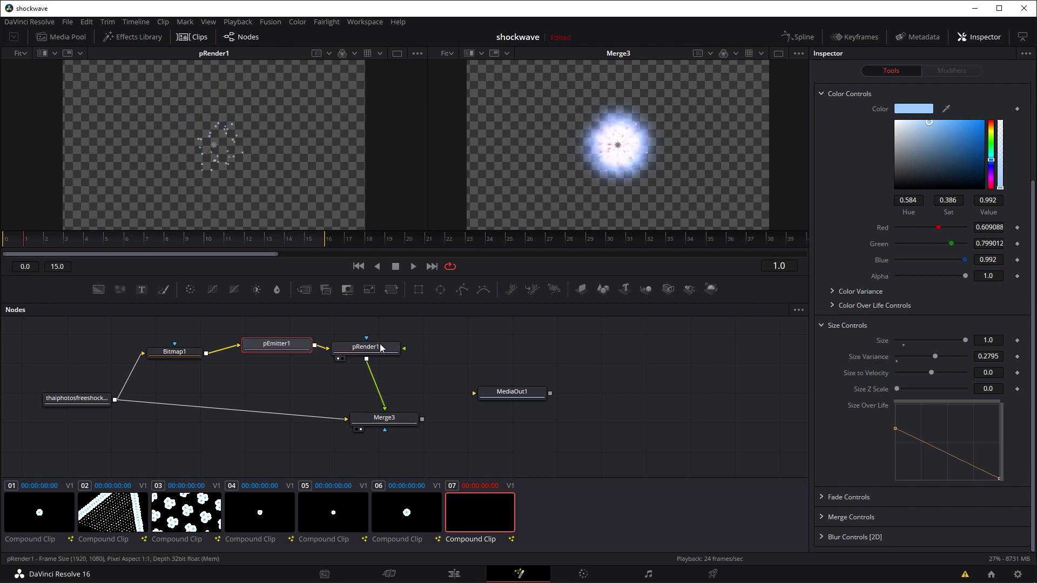
Insert a Glow node between the pRender and the Merge.
{"action": "left_click", "coordinate": [381, 347]}
{"action": "key", "text": "shift+space"}
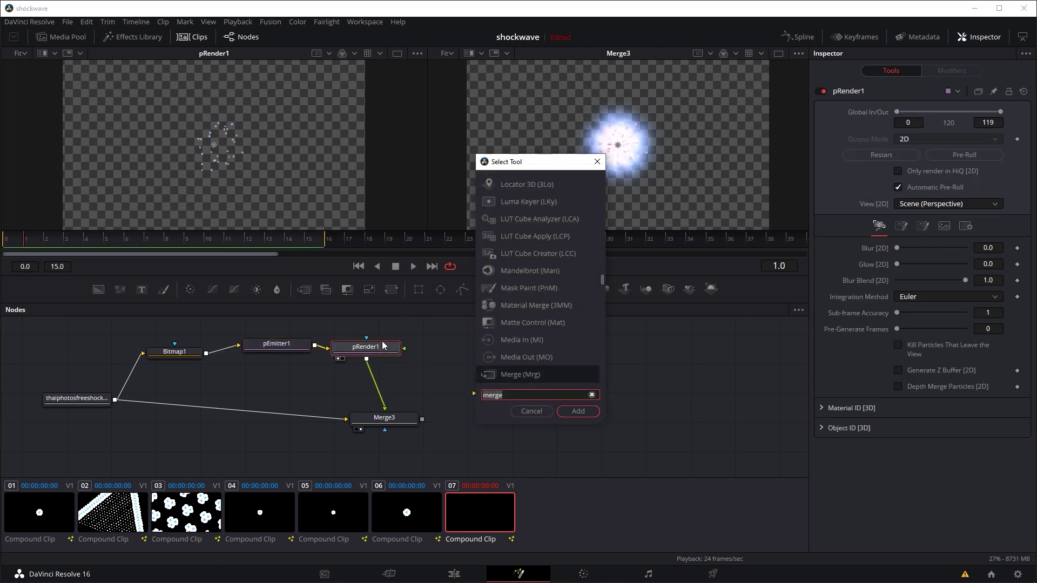
{"action": "type", "text": "glow"}
{"action": "key", "text": "Return"}
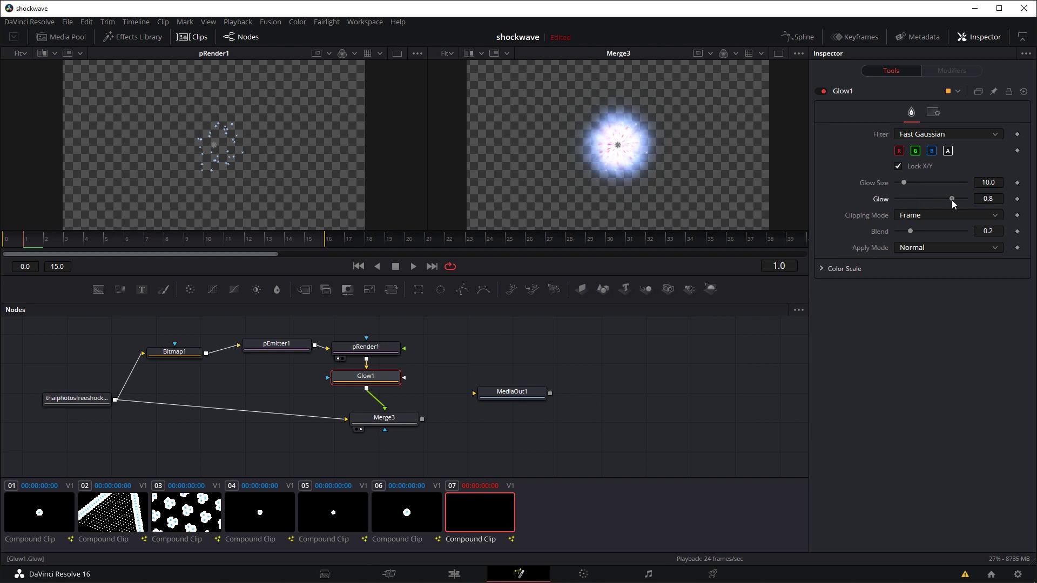
Set the Glow node's Glow to 0.622, go to frame 4 and show the Glow node in the first viewer.
{"action": "left_click_drag", "start_coordinate": [952, 200], "coordinate": [930, 196]}
{"action": "left_click_drag", "start_coordinate": [64, 241], "coordinate": [93, 244]}
{"action": "left_click_drag", "start_coordinate": [372, 377], "coordinate": [229, 156]}
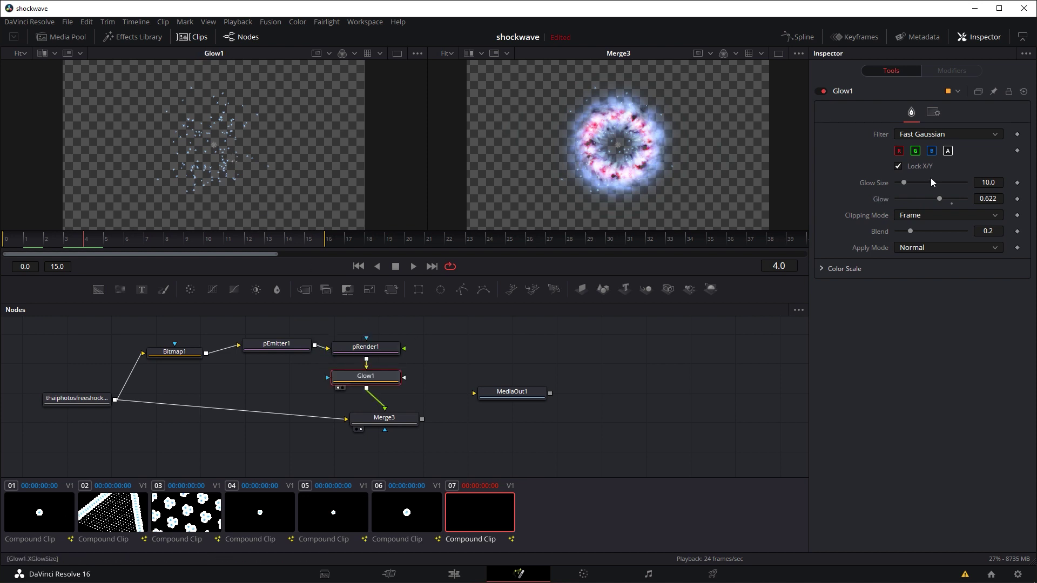
Set the Glow node's Glow Size to 6.3 and Glow to 0.937, and play the glowing particles.
{"action": "left_click_drag", "start_coordinate": [903, 180], "coordinate": [918, 179]}
{"action": "left_click_drag", "start_coordinate": [941, 199], "coordinate": [964, 195]}
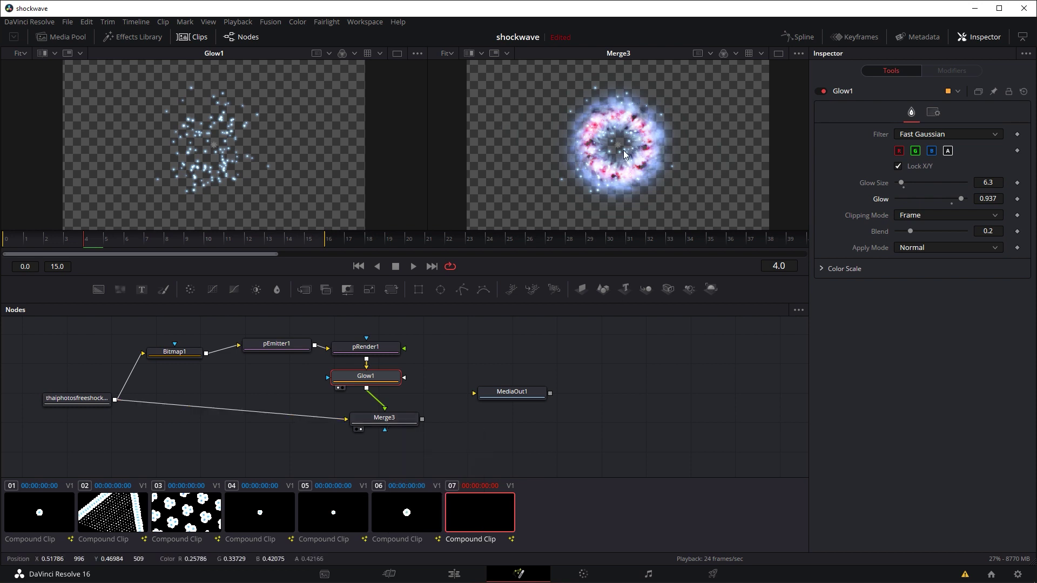
{"action": "left_click", "coordinate": [413, 267]}
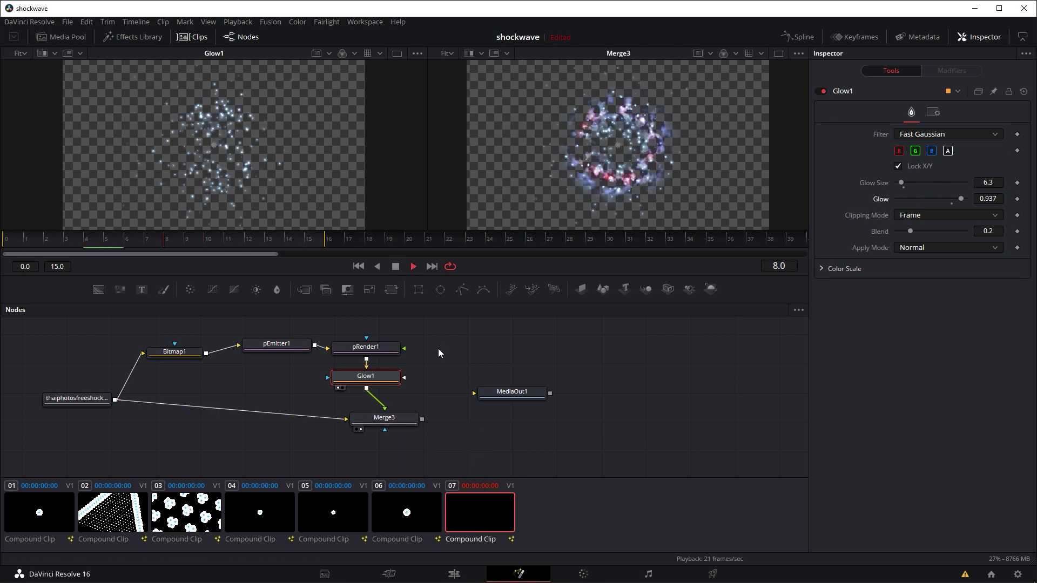
Connect the Merge output to MediaOut and show MediaOut in the second viewer.
{"action": "left_click_drag", "start_coordinate": [423, 419], "coordinate": [508, 423]}
{"action": "left_click_drag", "start_coordinate": [588, 174], "coordinate": [593, 173]}
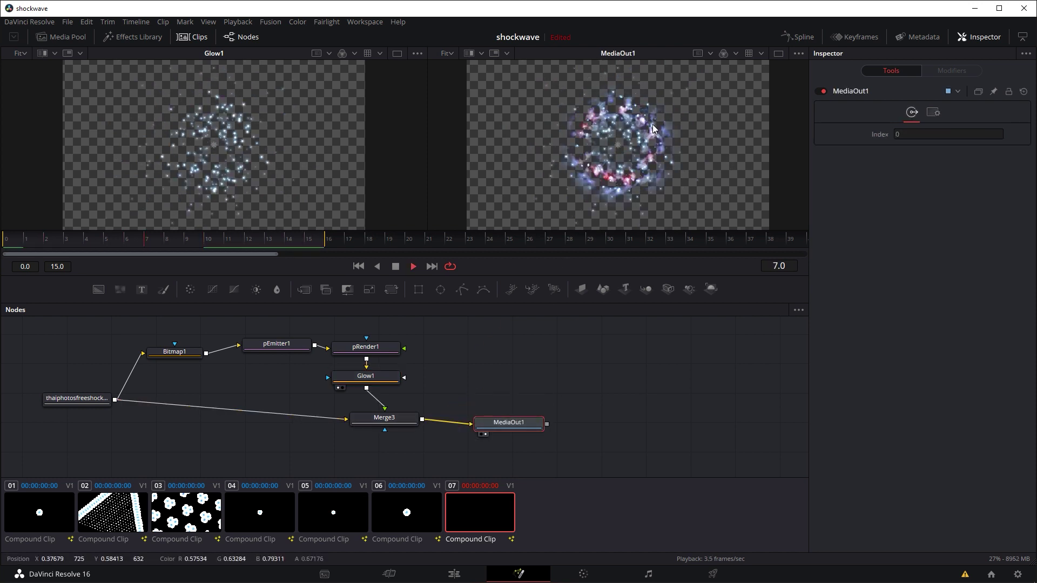